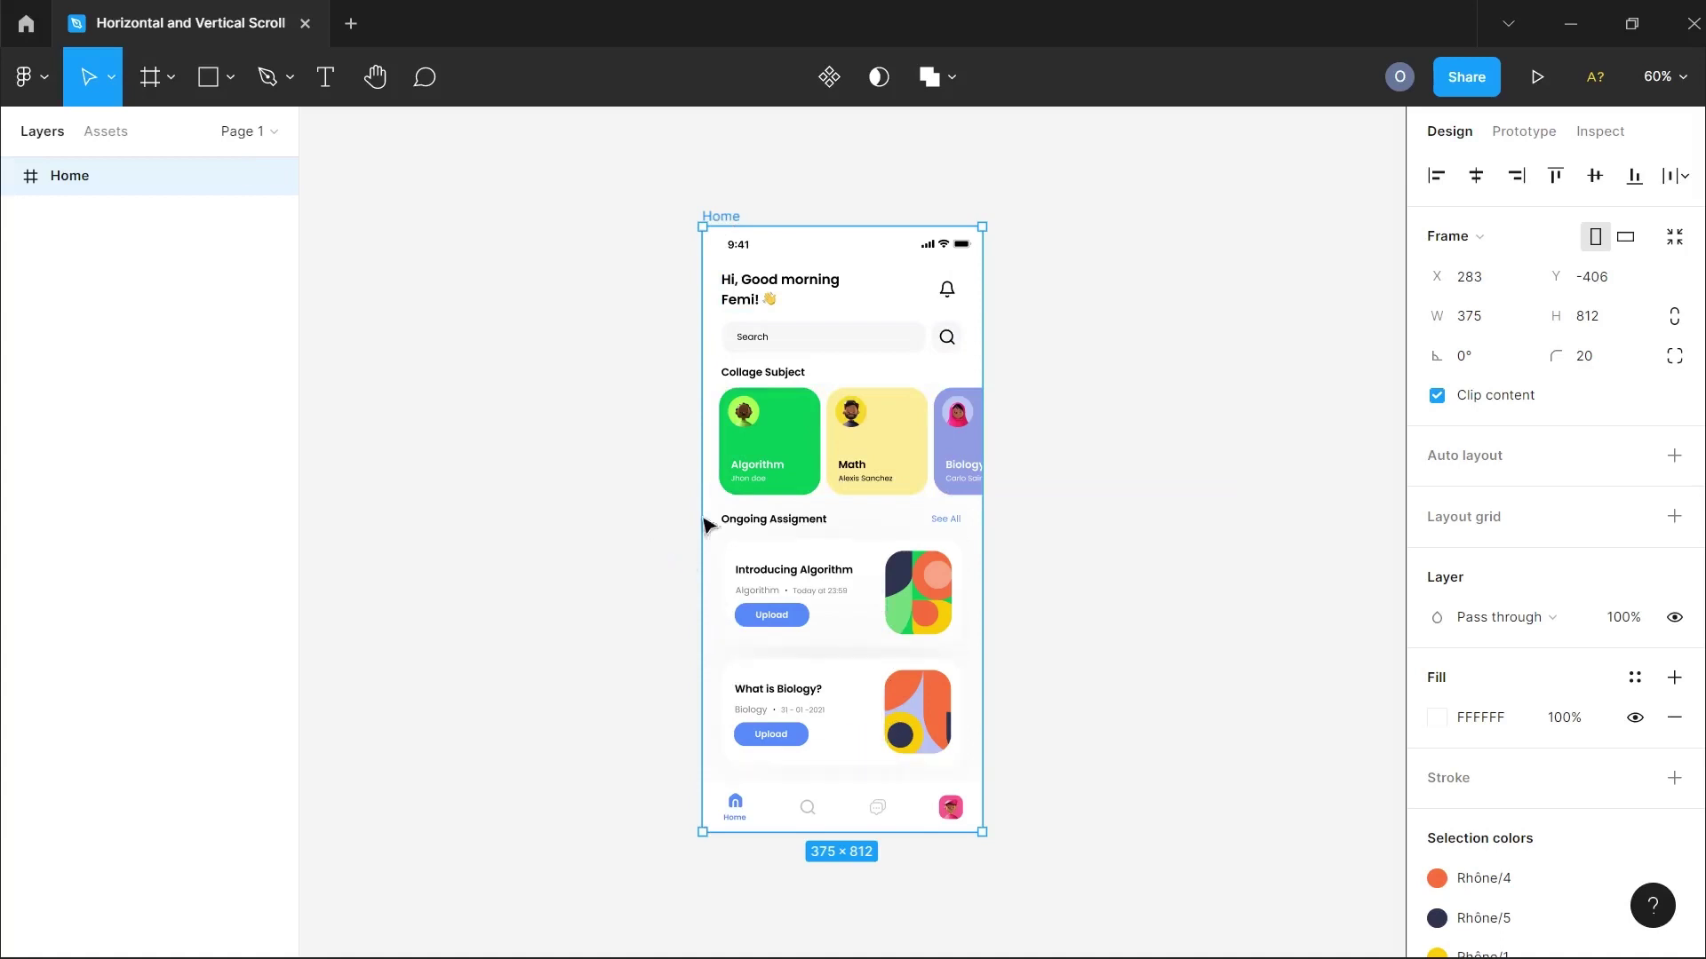
# - Turn off Clip content on the Home frame so the five-card row shows past the phone edge
pyautogui.click(914, 455)
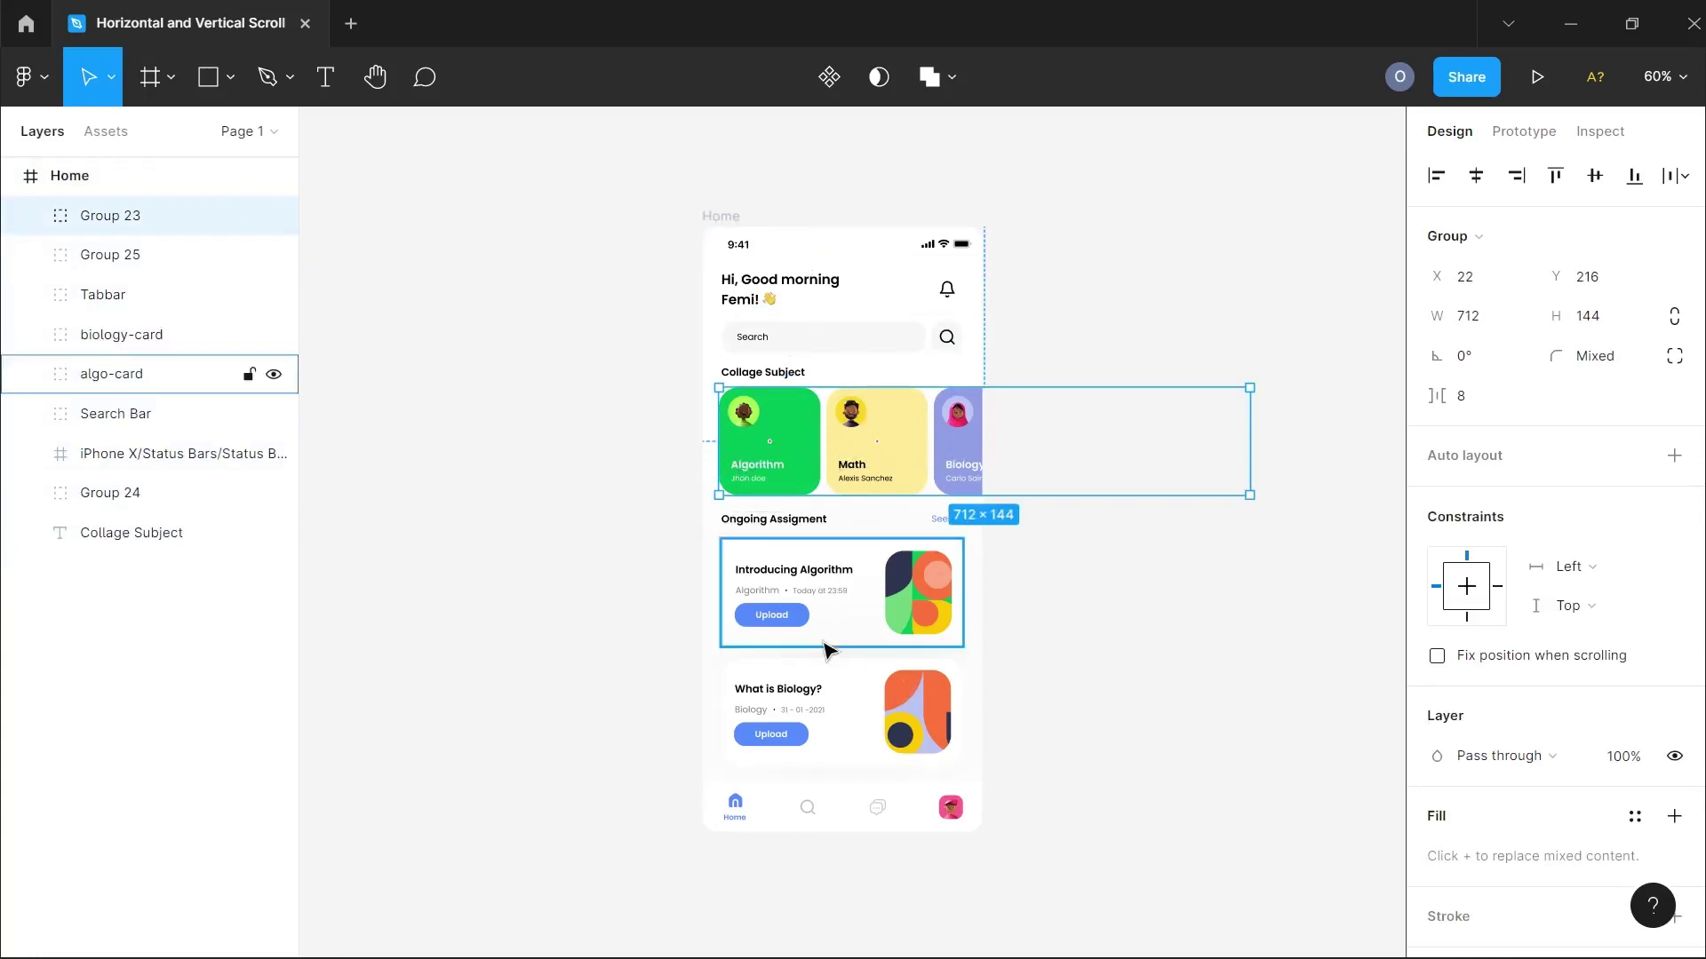
pyautogui.click(715, 217)
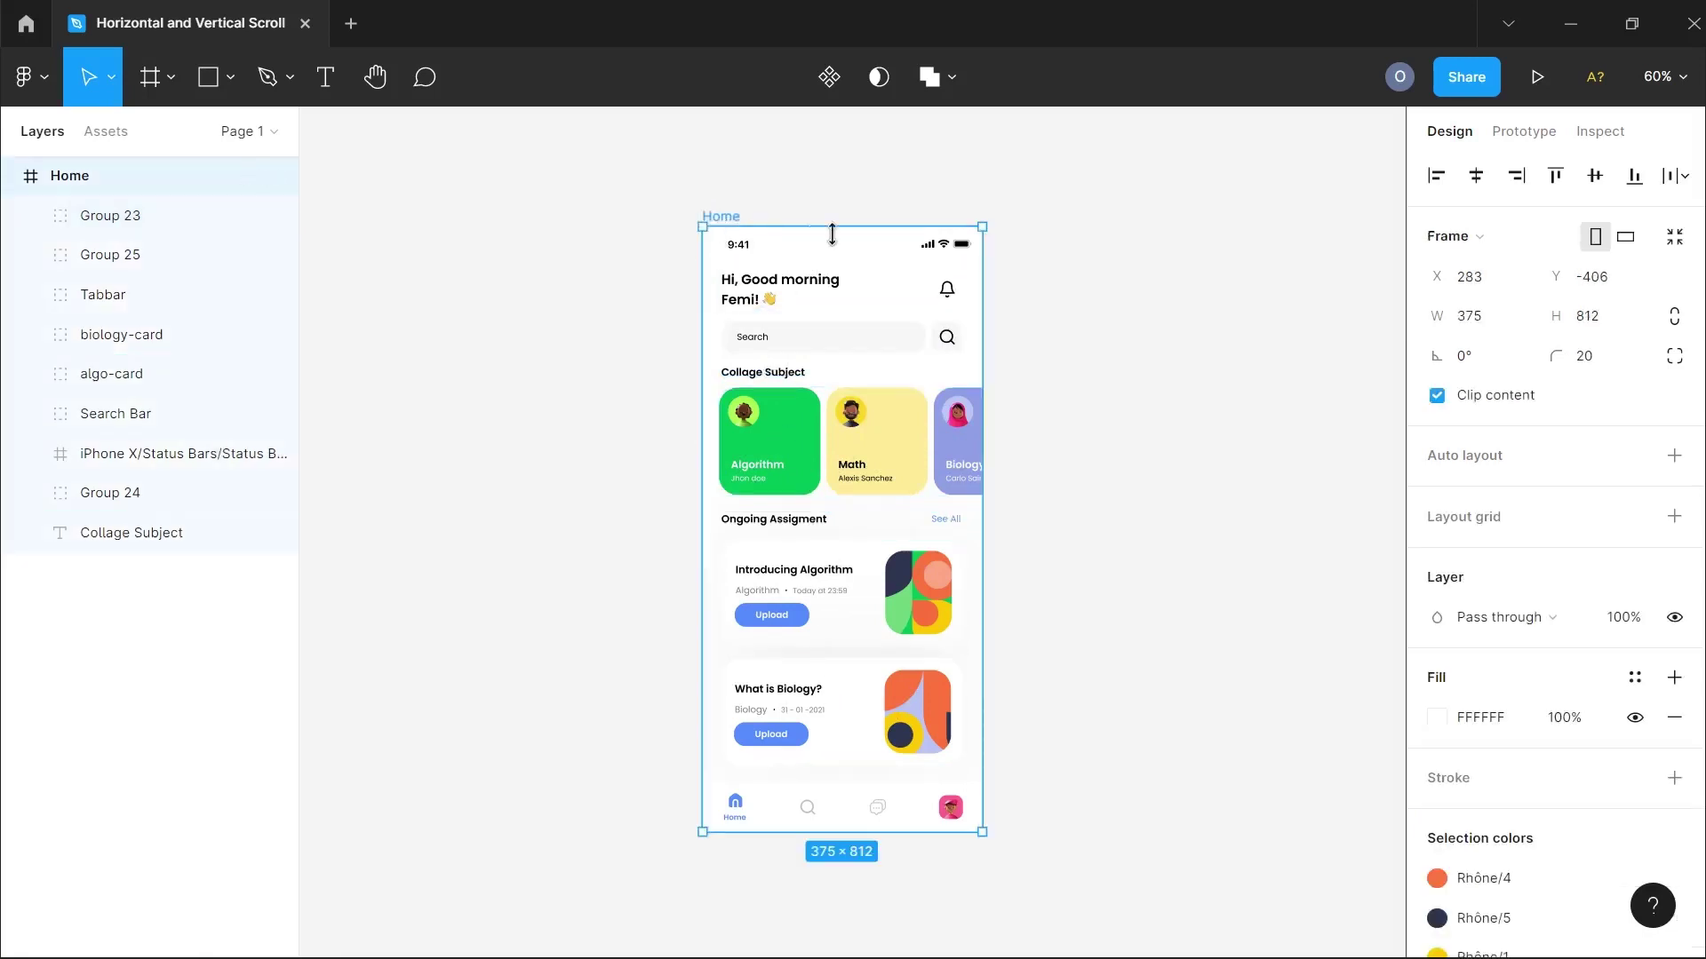
pyautogui.click(1437, 397)
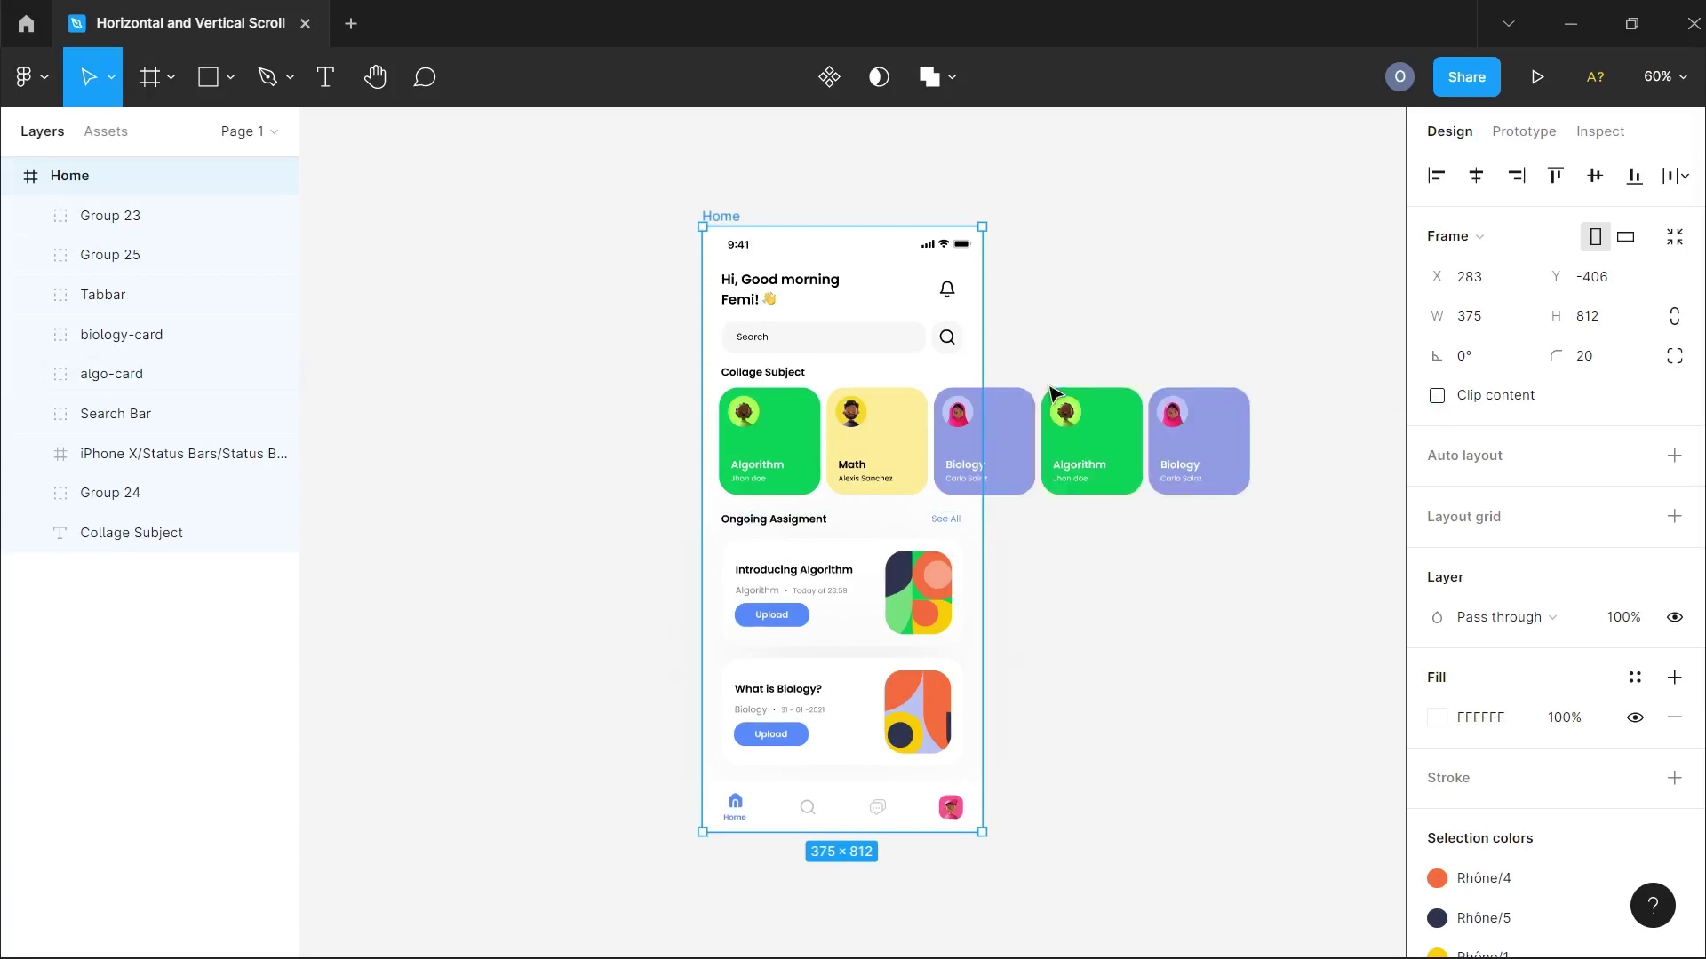
pyautogui.click(957, 467)
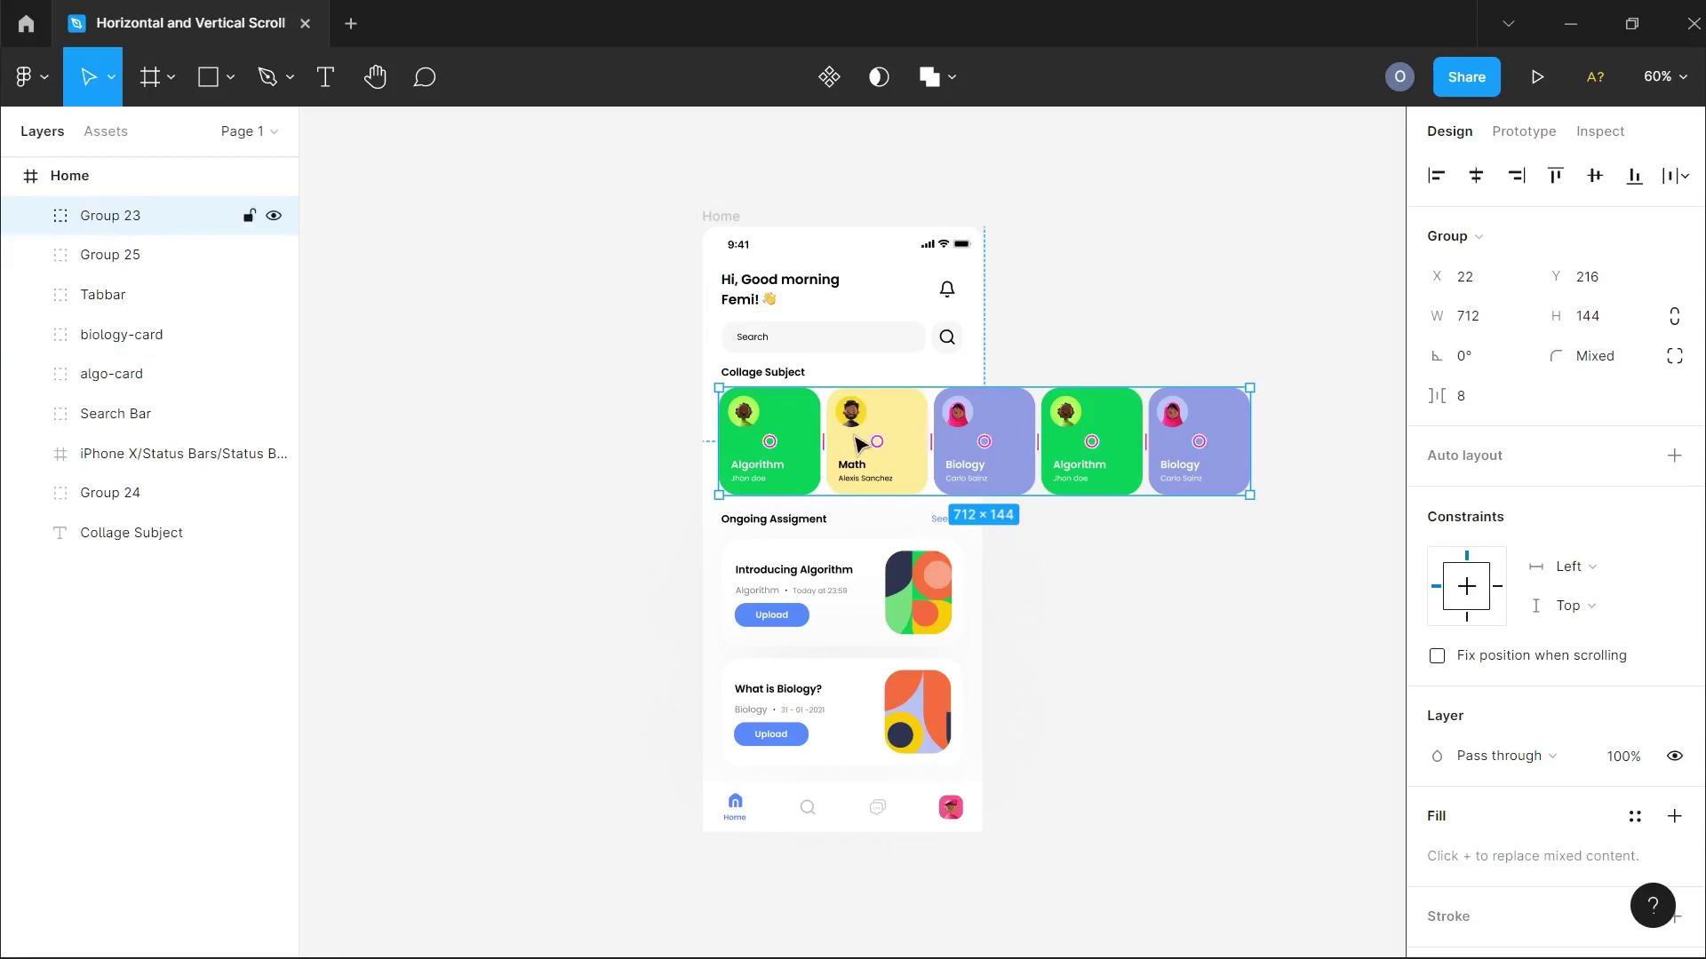
# - Wrap Group 23 of subject cards in a new frame, Frame 1, via Frame selection
pyautogui.rightClick(1164, 435)
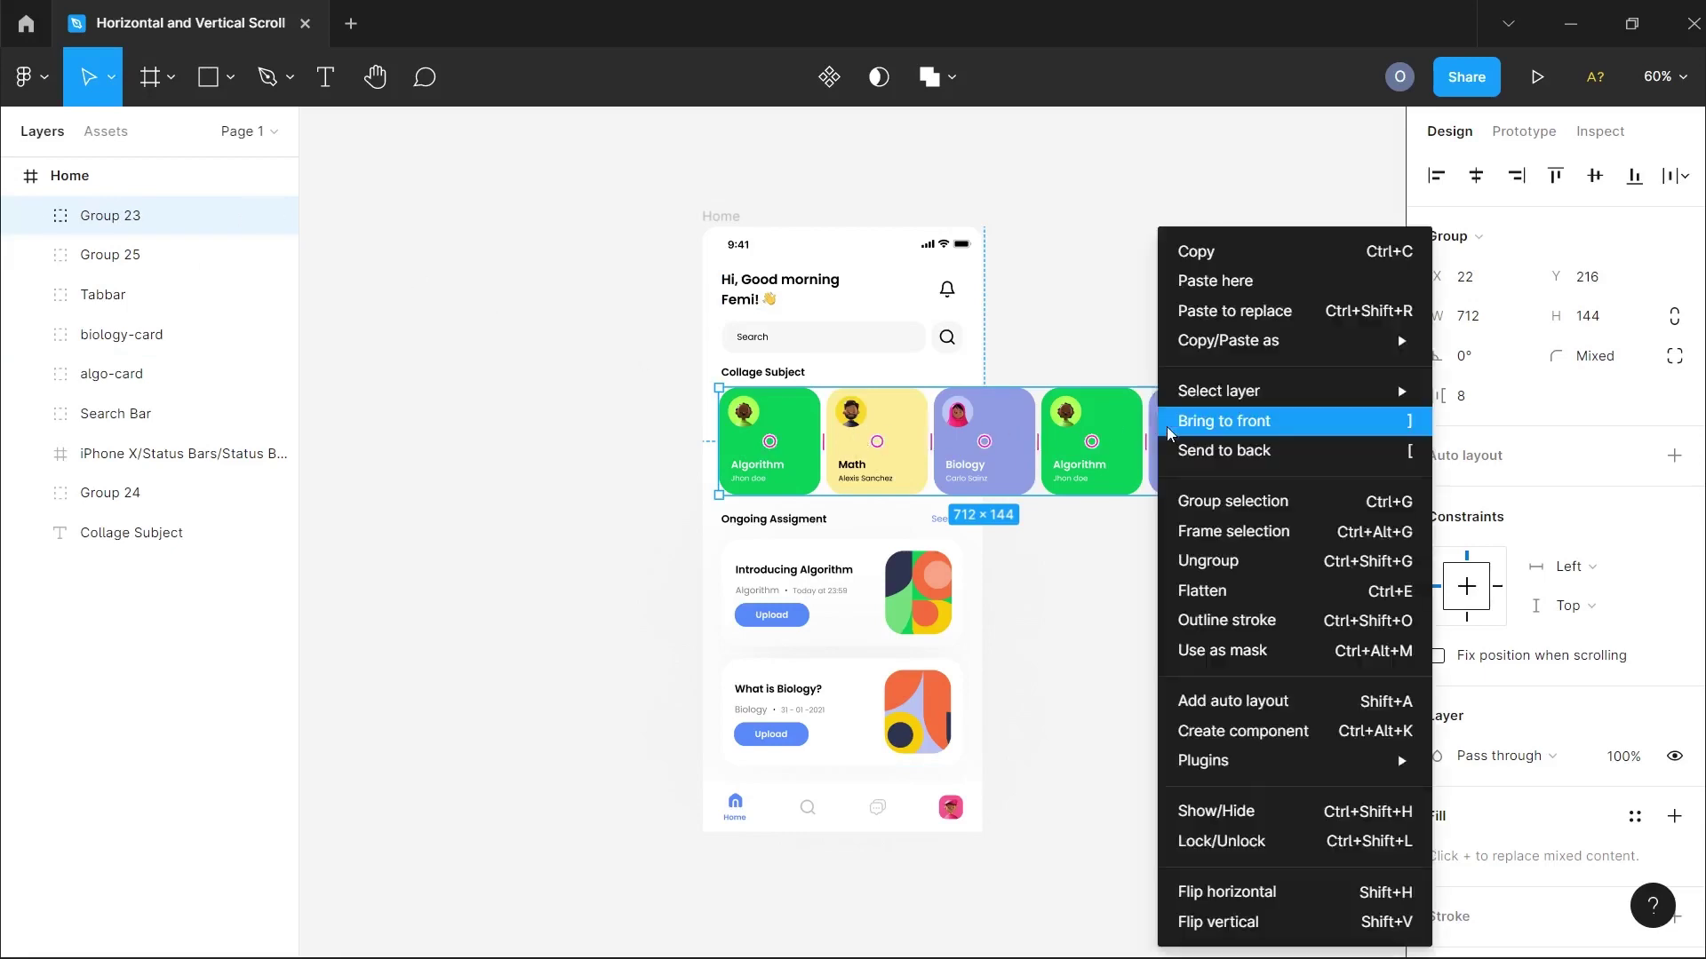
pyautogui.click(1235, 533)
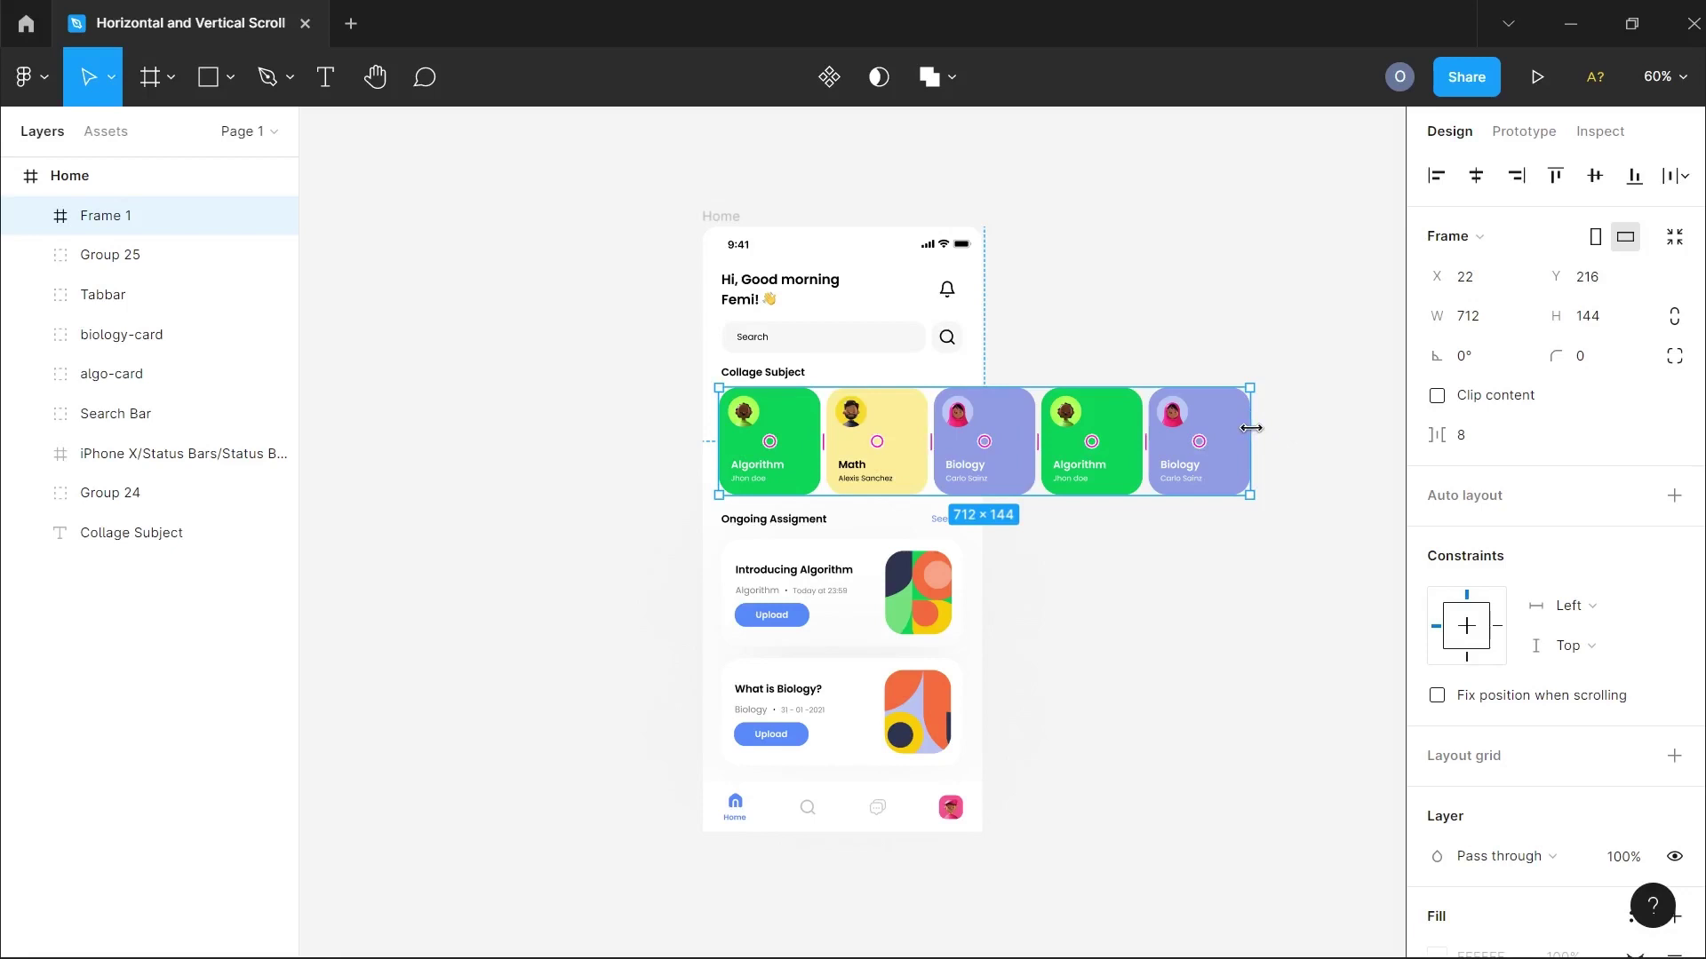
# - Narrow Frame 1 from 712 to 352 px wide to match the phone screen
pyautogui.moveTo(1251, 428); pyautogui.dragTo(987, 400)
pyautogui.scroll(5, 987, 401)
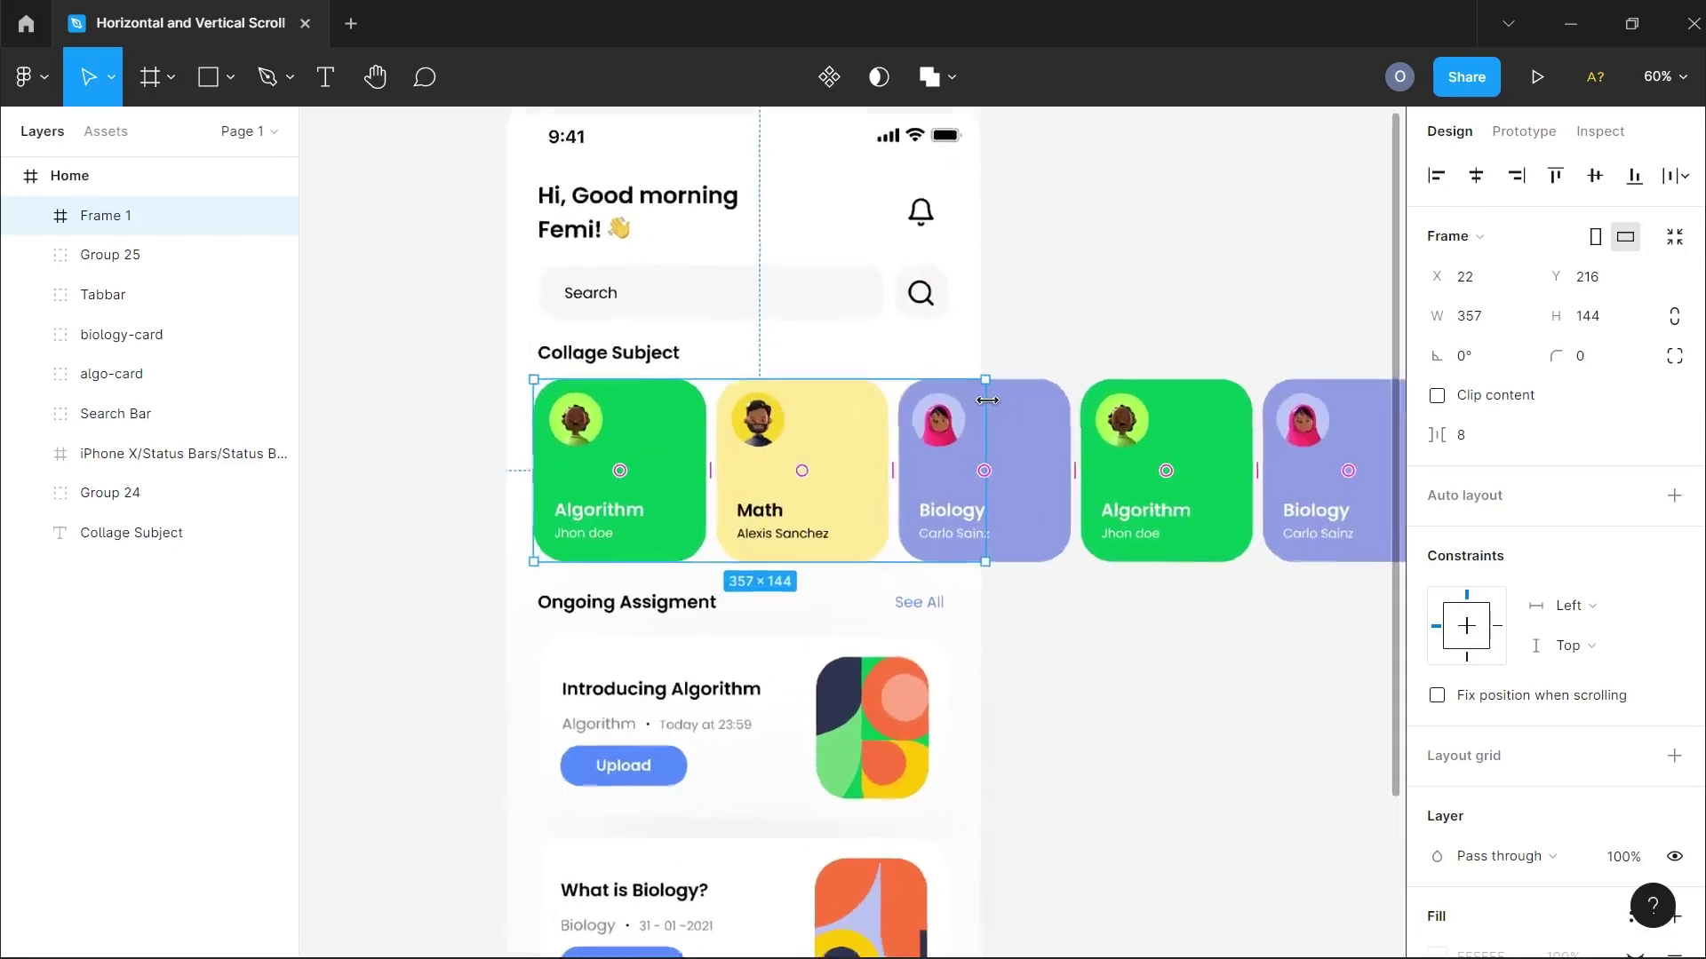
pyautogui.scroll(4, 987, 400)
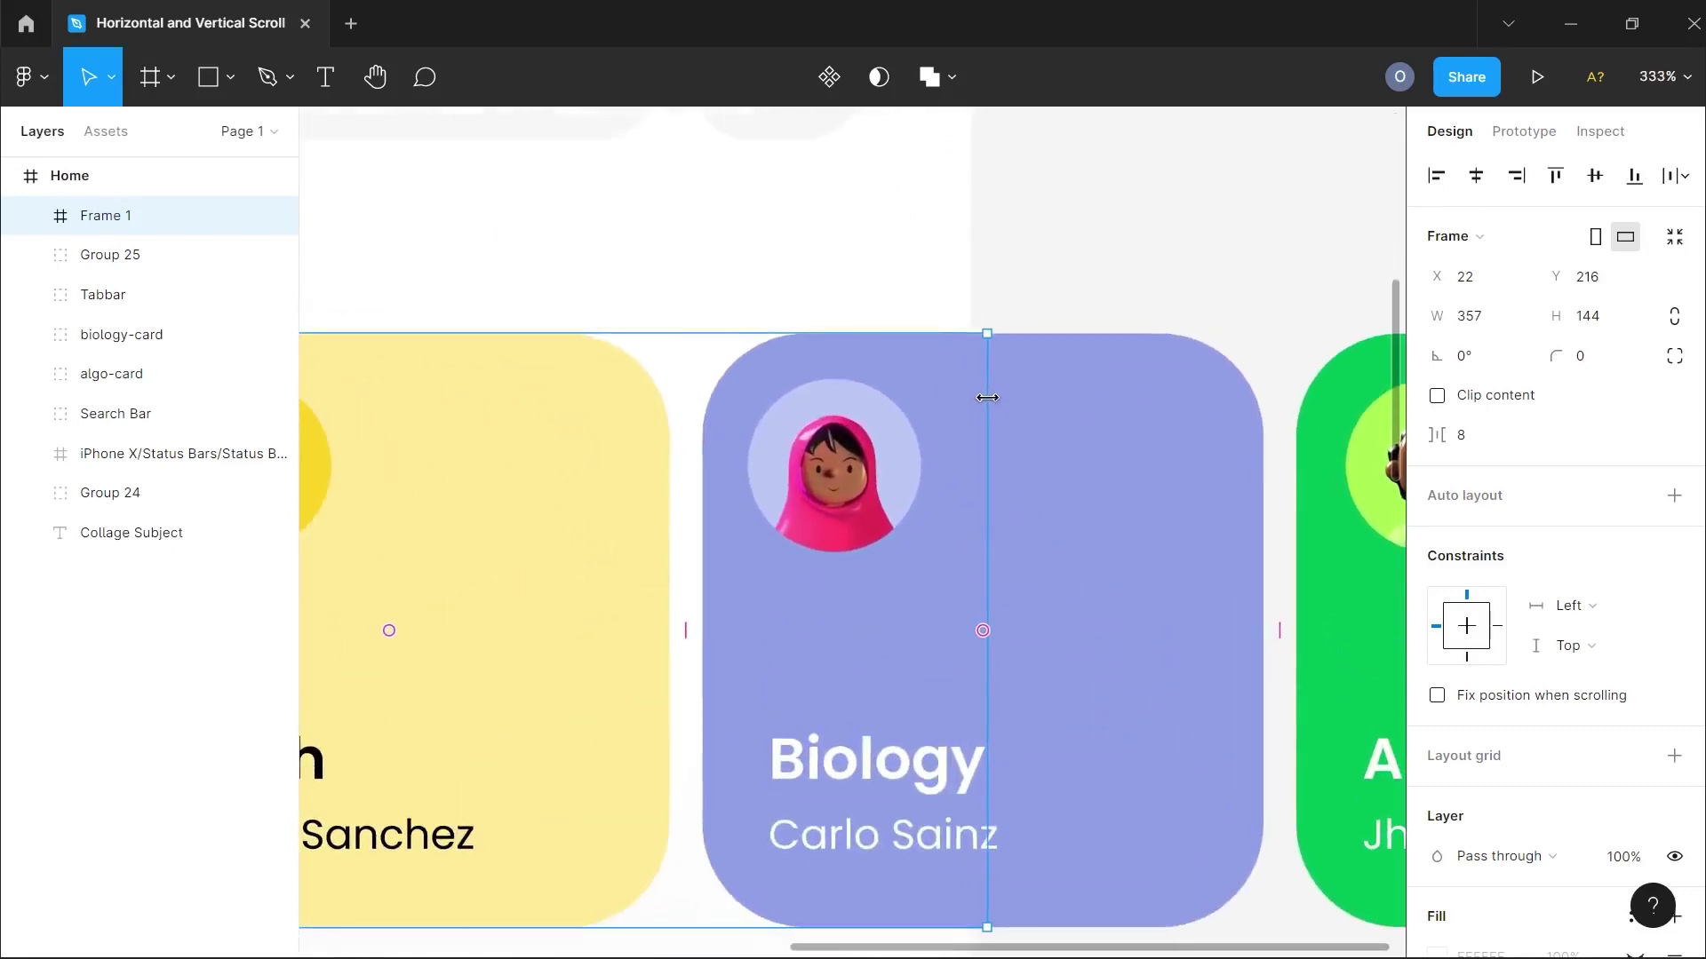
pyautogui.keyDown('ctrl'); pyautogui.click(974, 403); pyautogui.keyUp('ctrl')
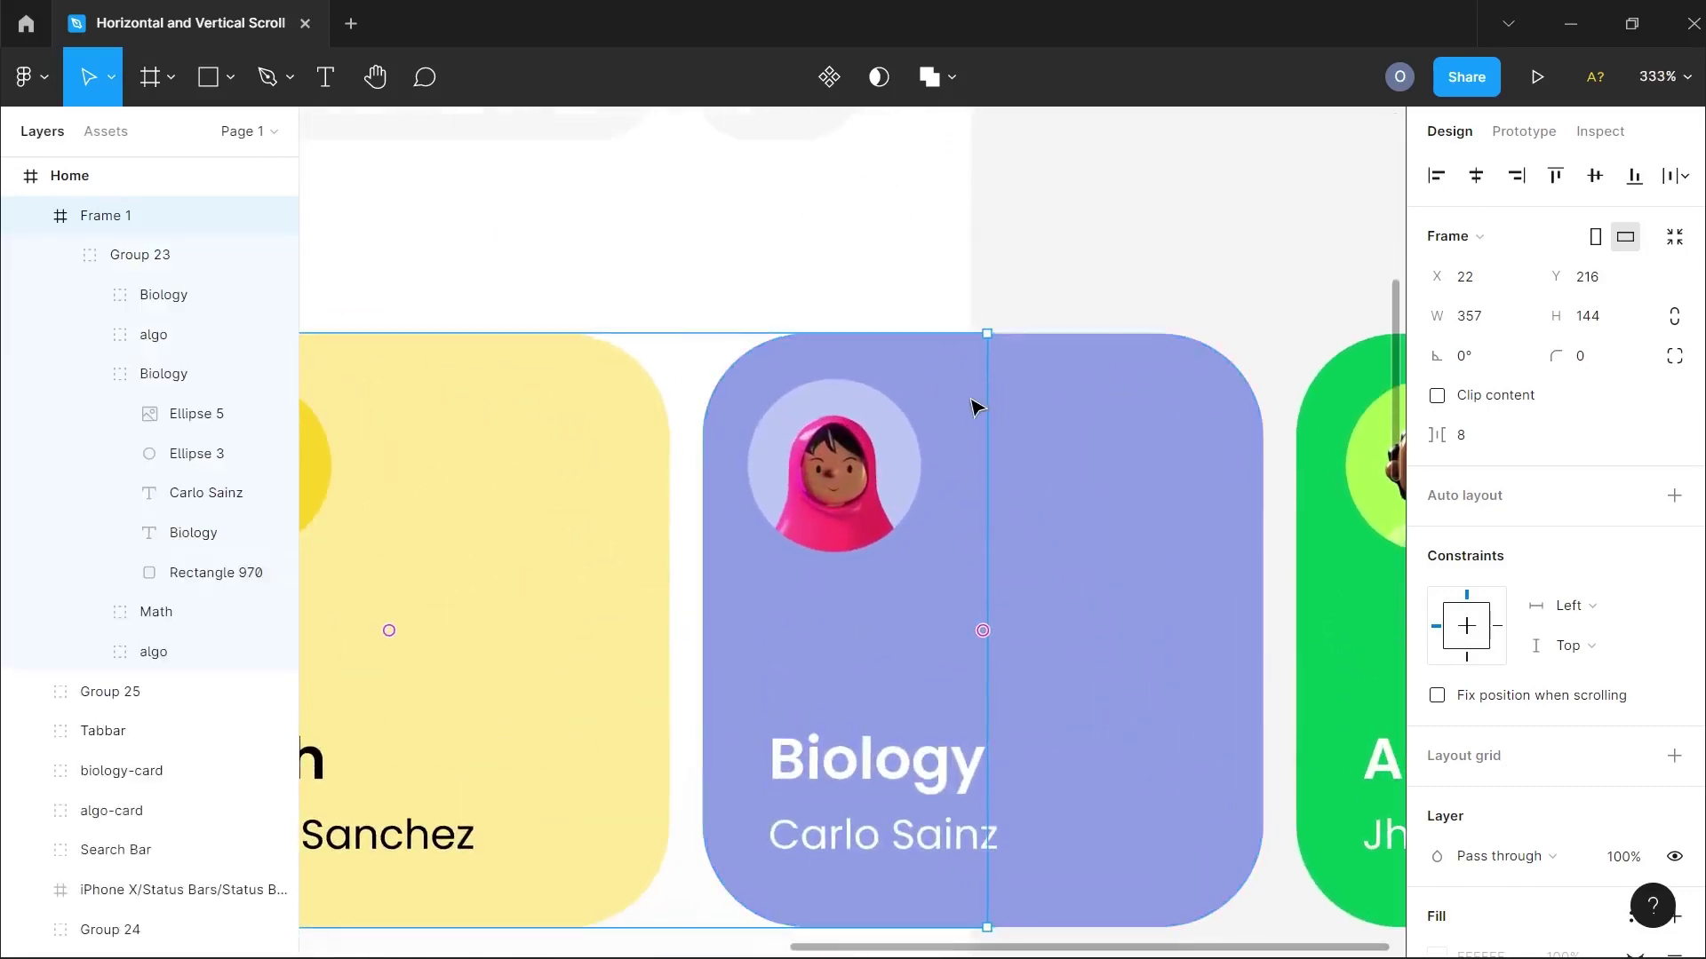
pyautogui.click(1020, 380)
pyautogui.moveTo(988, 380); pyautogui.dragTo(967, 371)
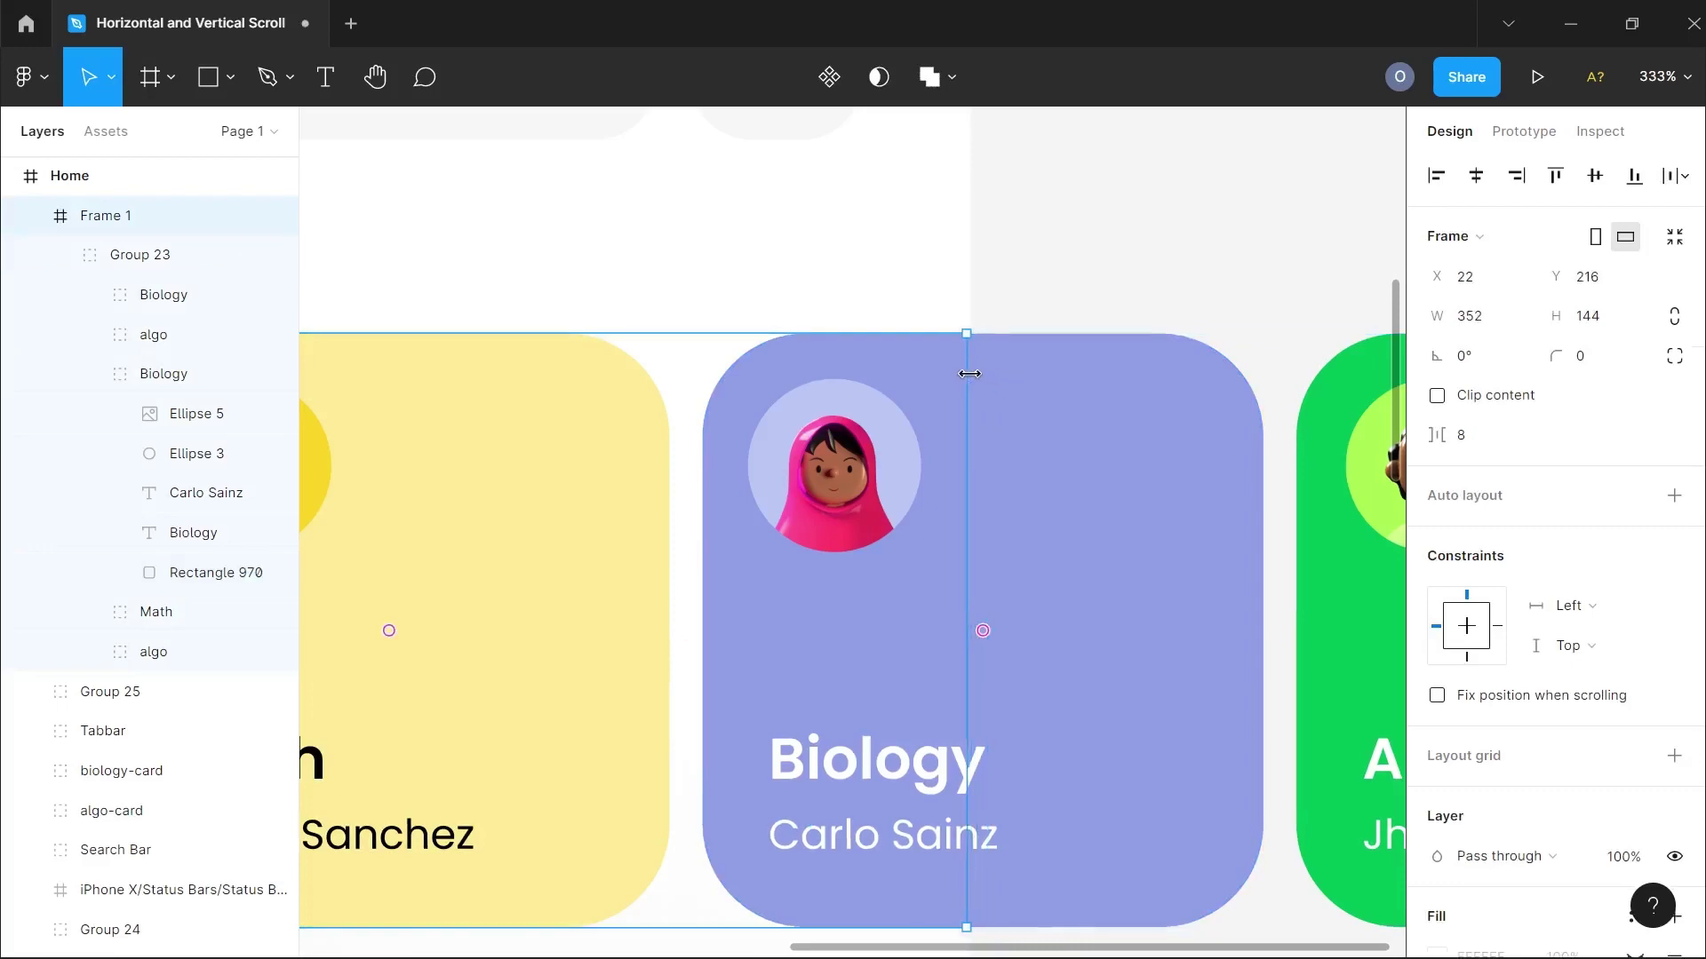
pyautogui.scroll(-3, 966, 371)
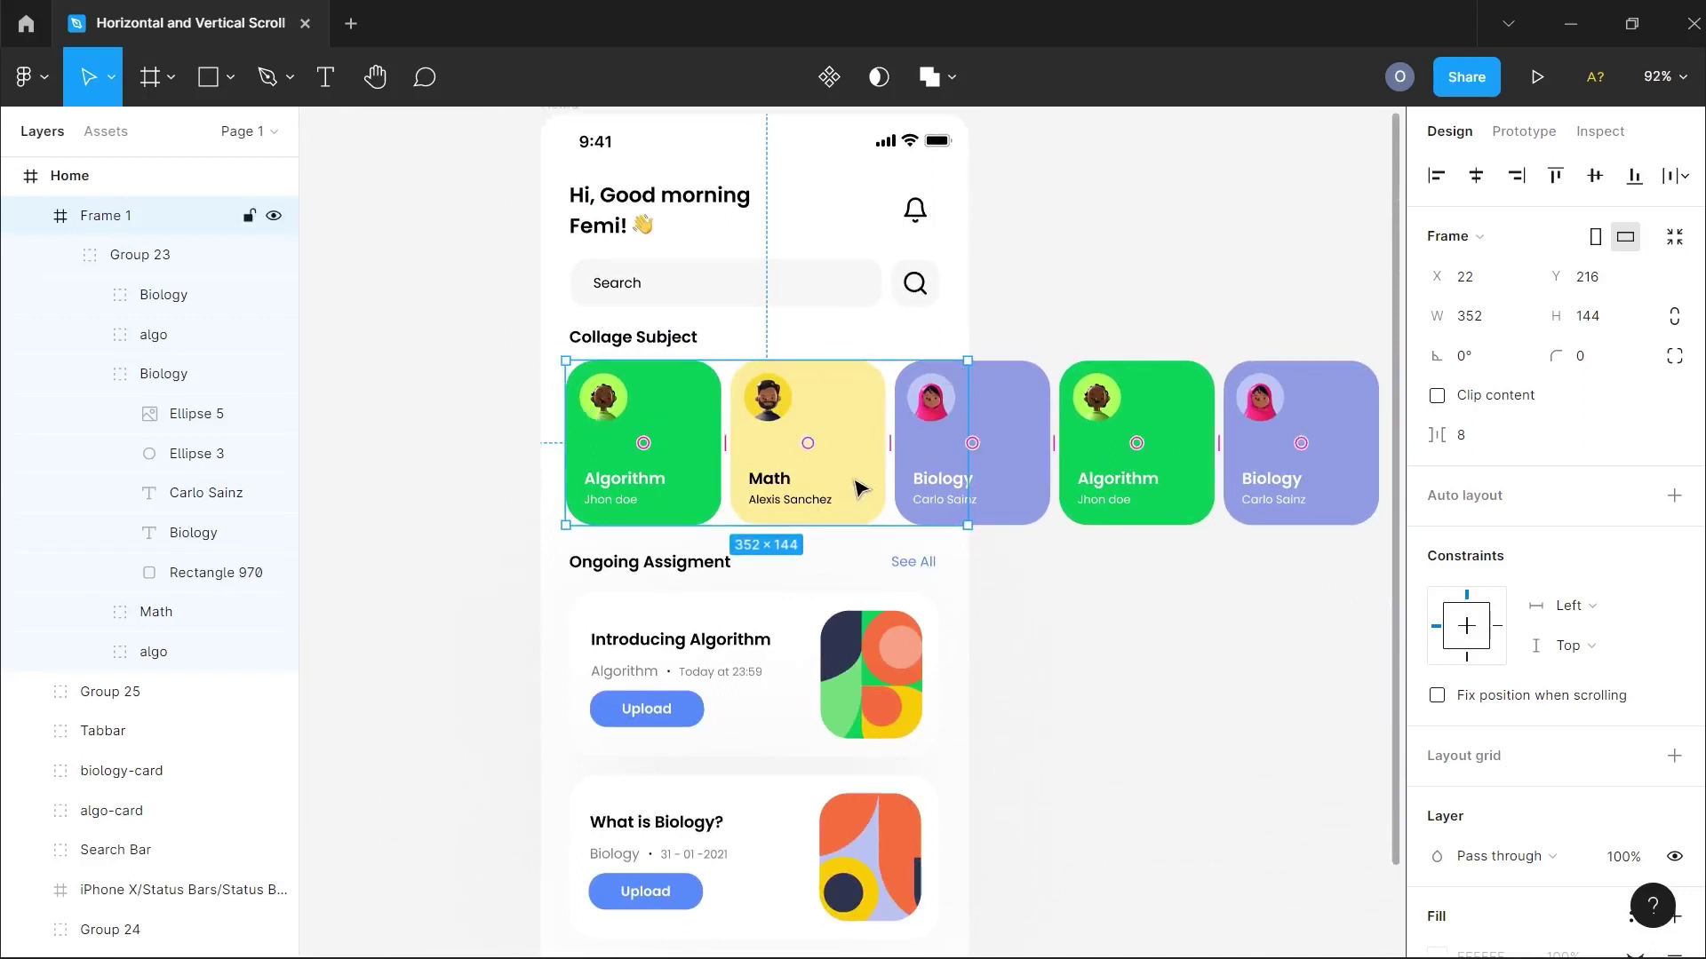
pyautogui.click(60, 255)
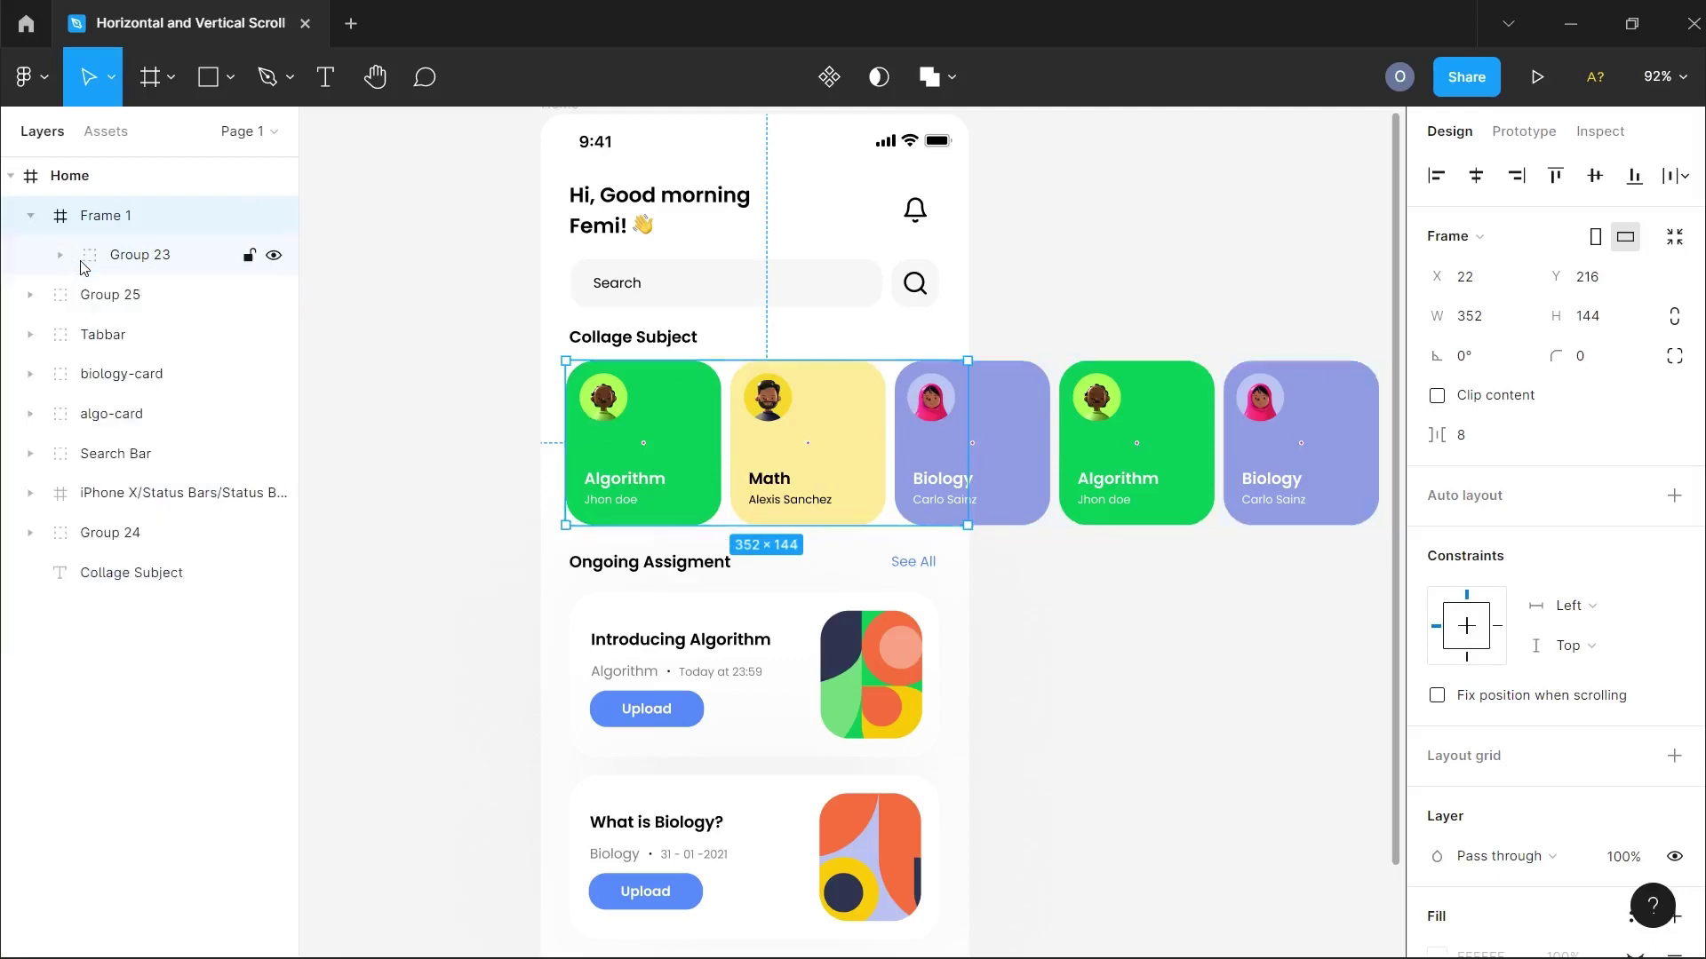
pyautogui.click(92, 266)
pyautogui.hscroll(3, 1041, 448)
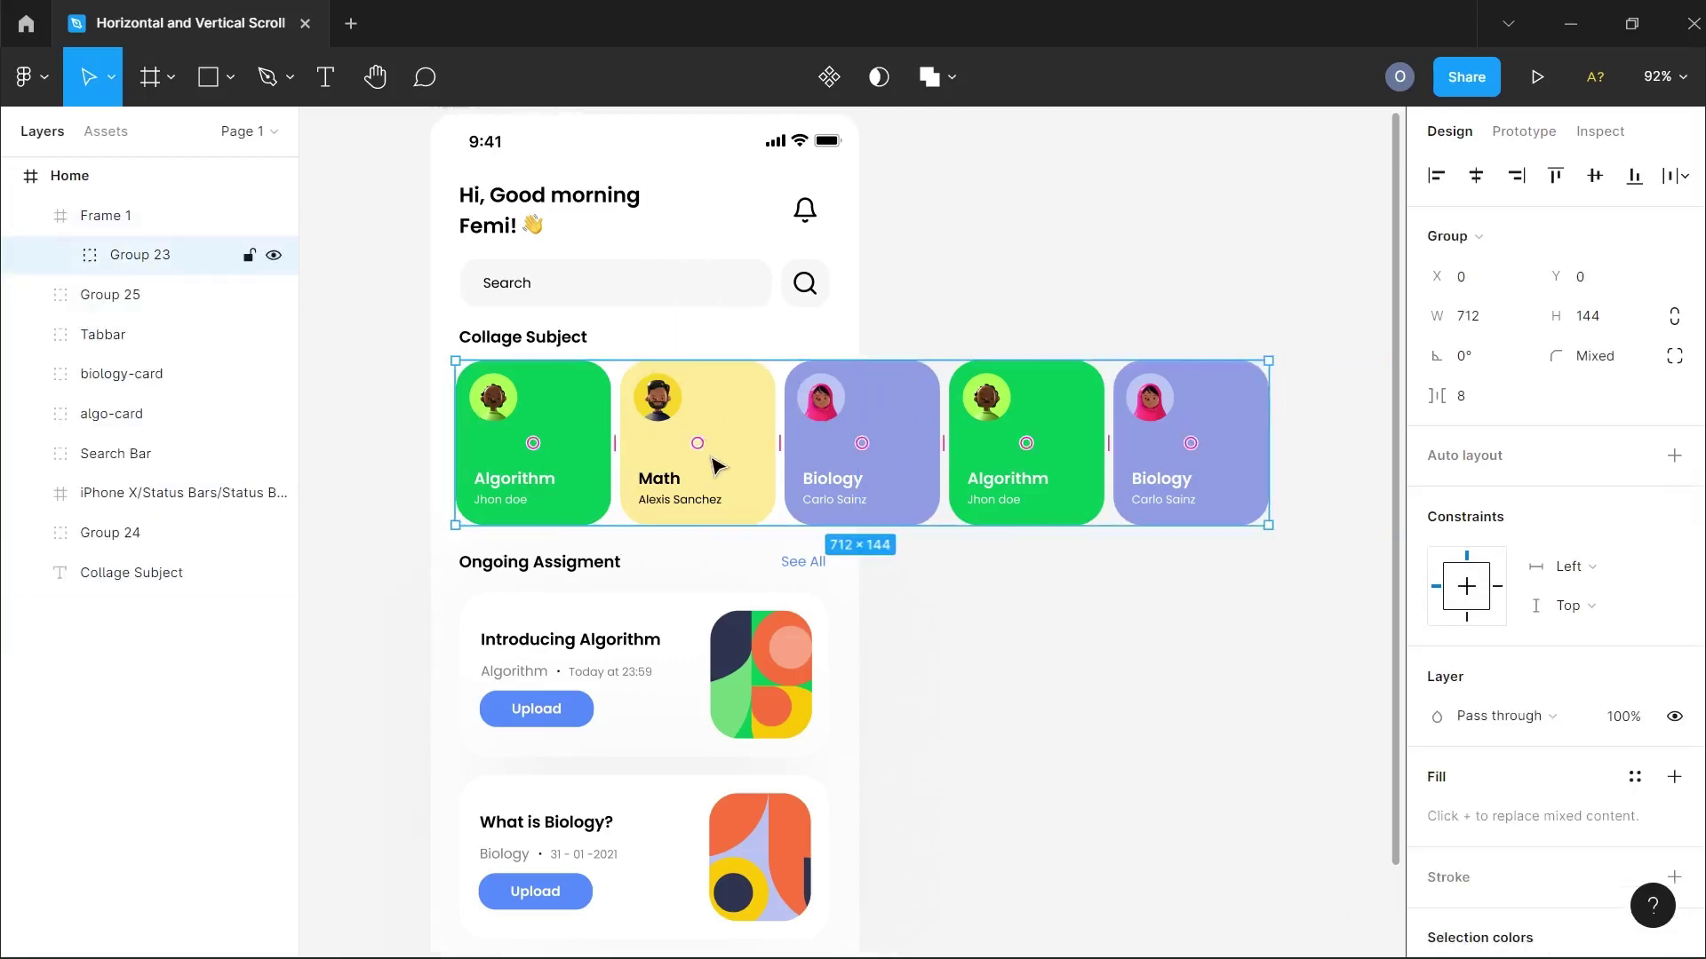
pyautogui.click(125, 219)
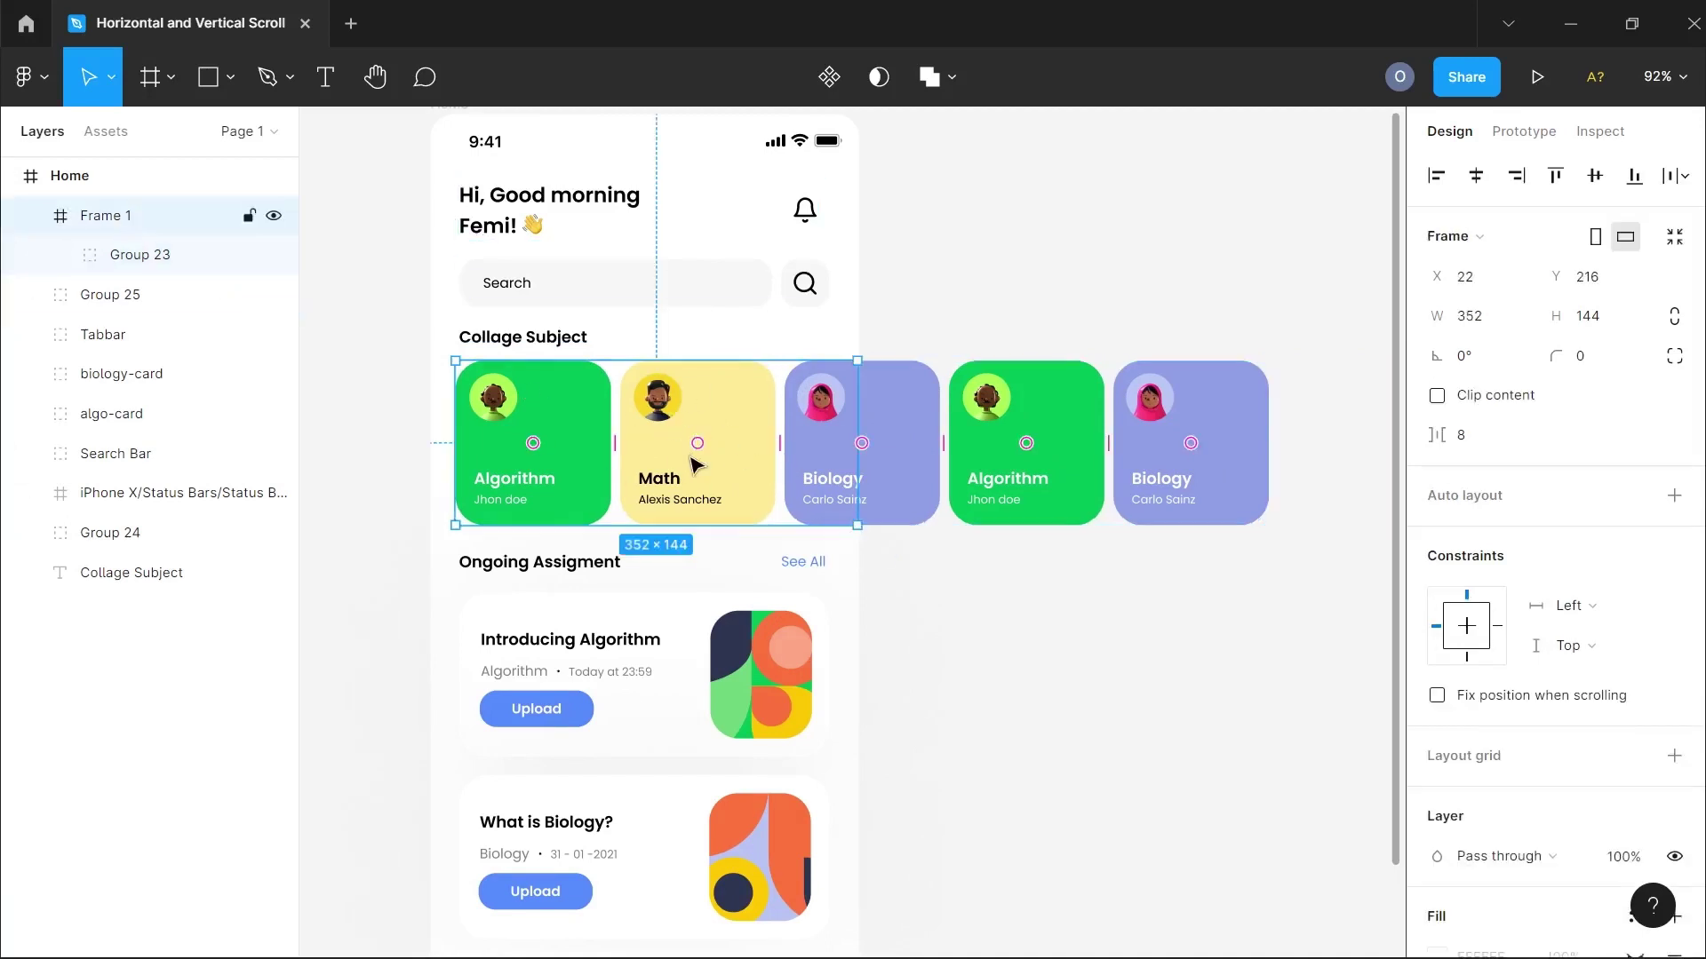
# - Enable Clip content on Frame 1 and set its prototype overflow to Horizontal scrolling
pyautogui.click(1437, 396)
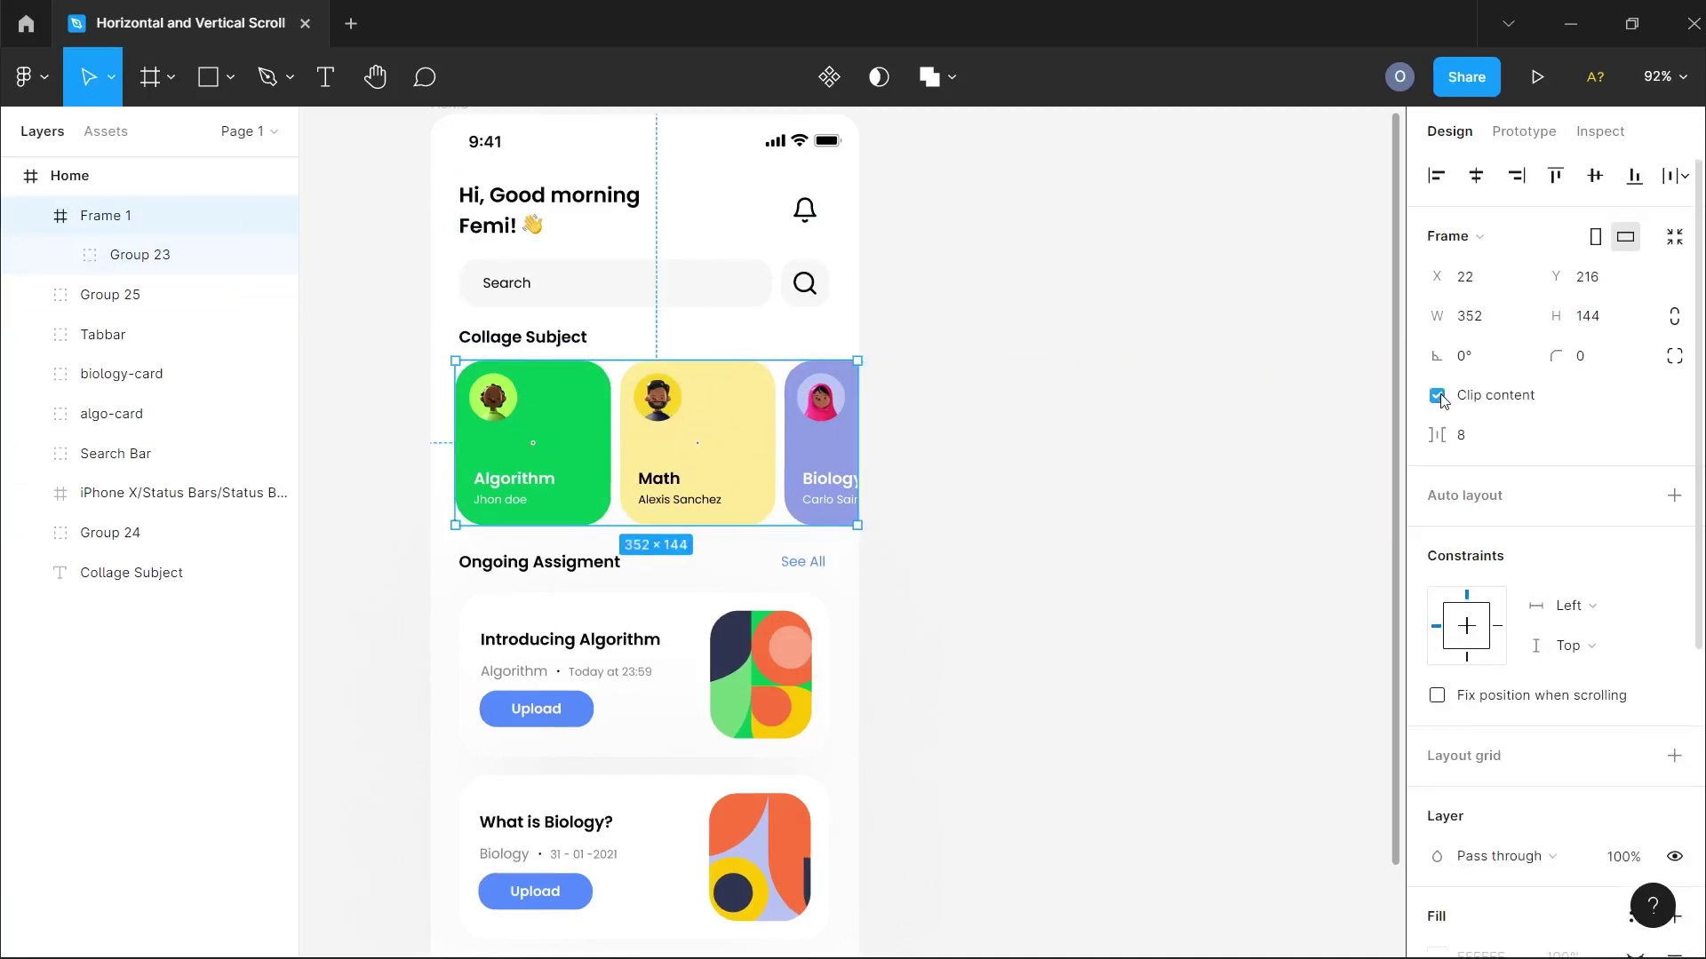
pyautogui.click(1518, 133)
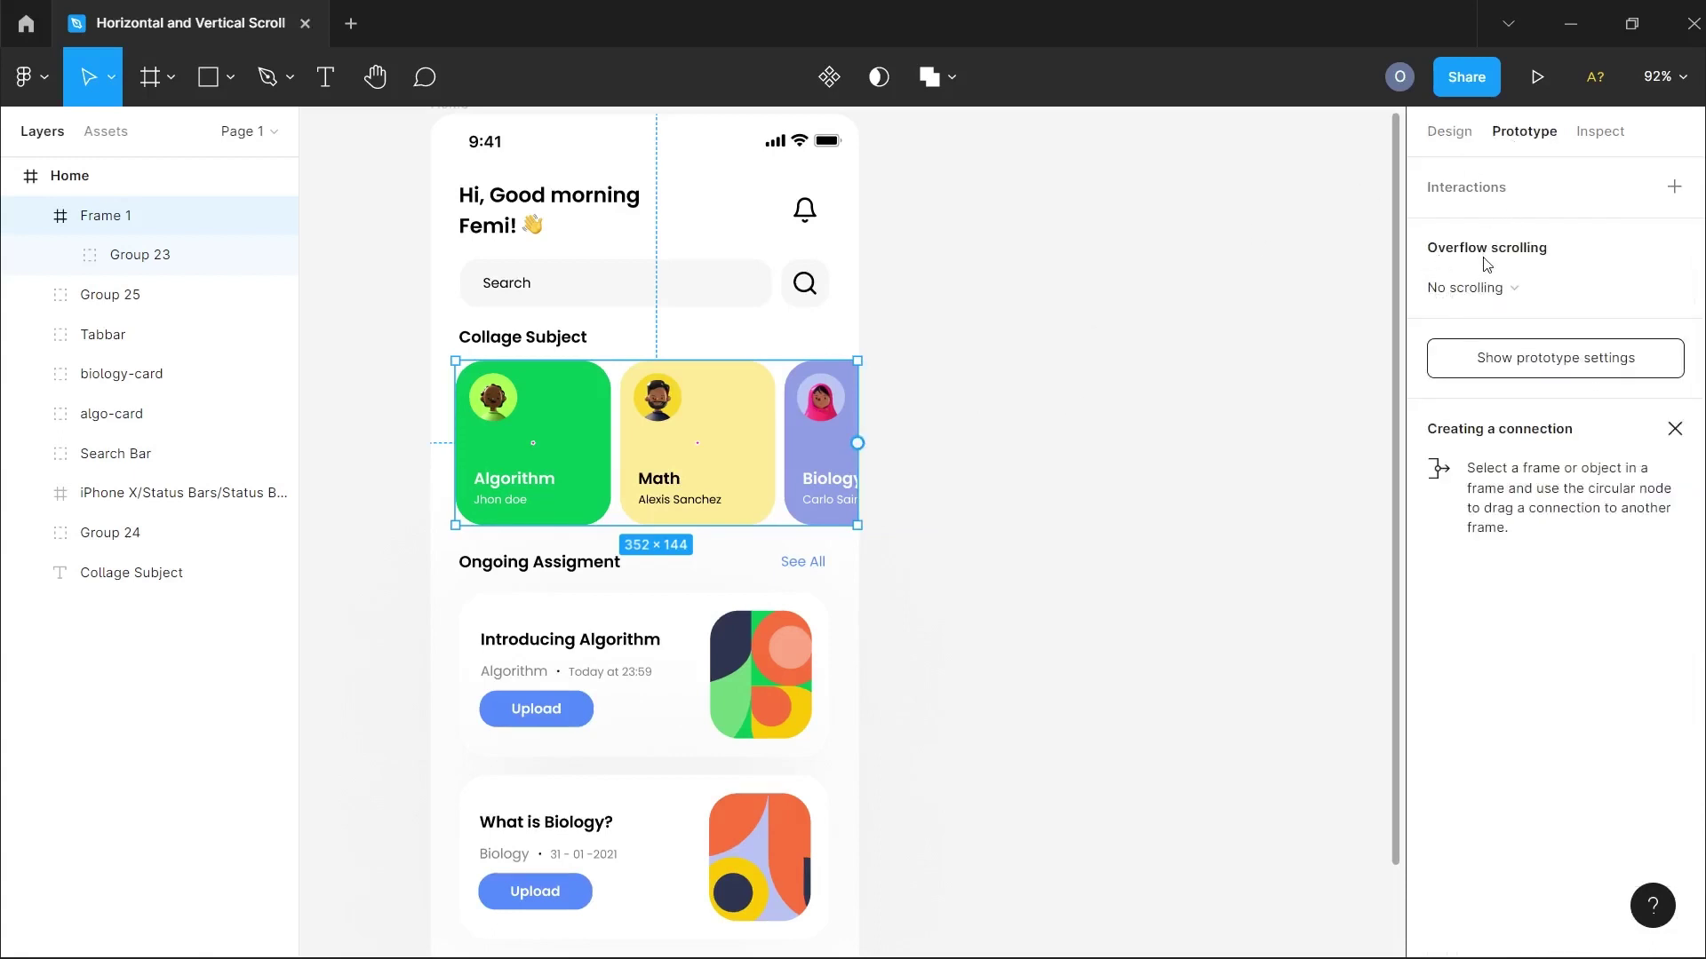
pyautogui.click(1486, 286)
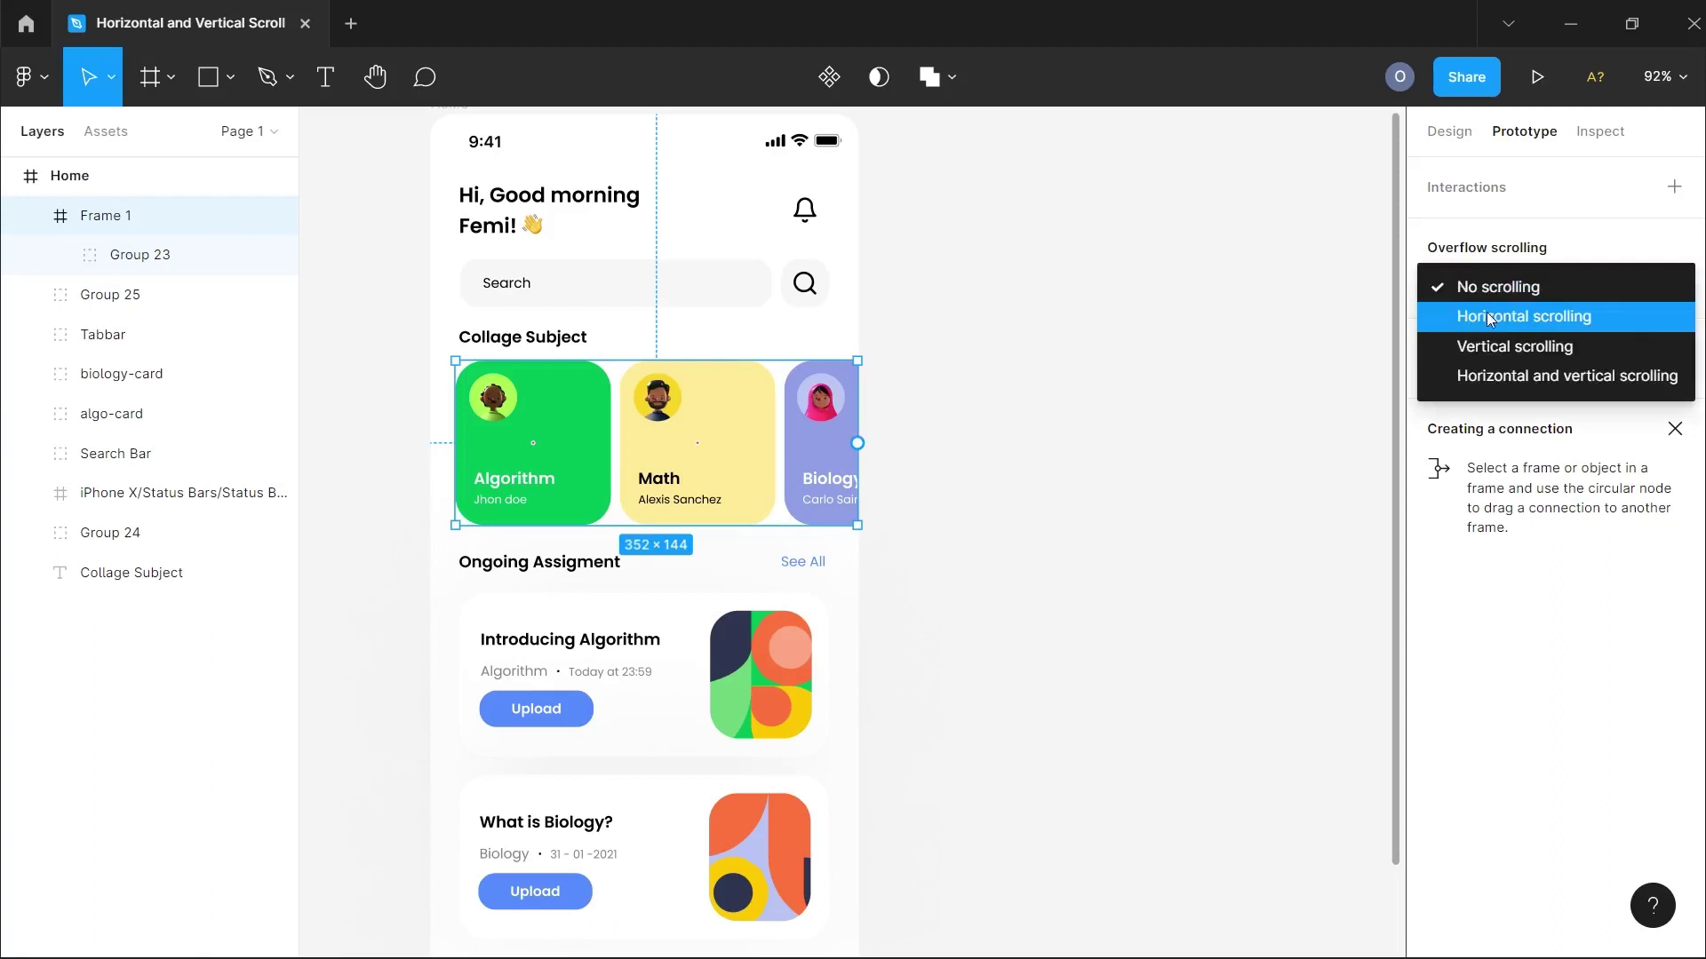
pyautogui.click(1488, 315)
pyautogui.scroll(-2, 1110, 413)
pyautogui.scroll(-2, 1111, 413)
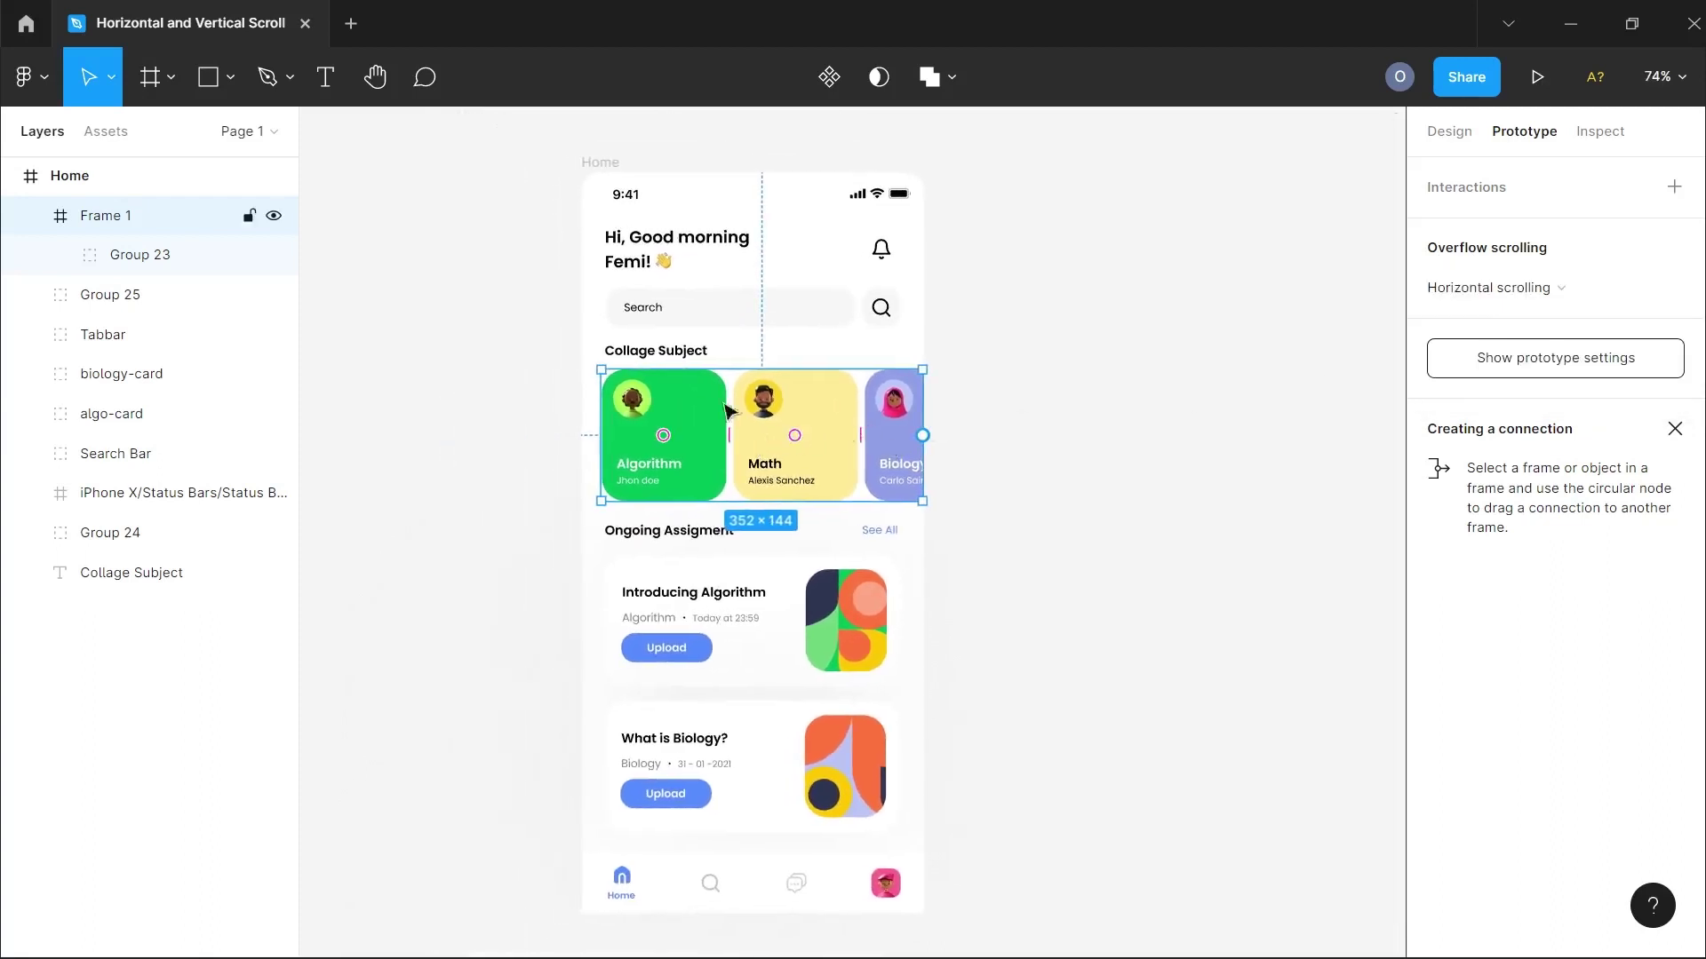
pyautogui.click(602, 177)
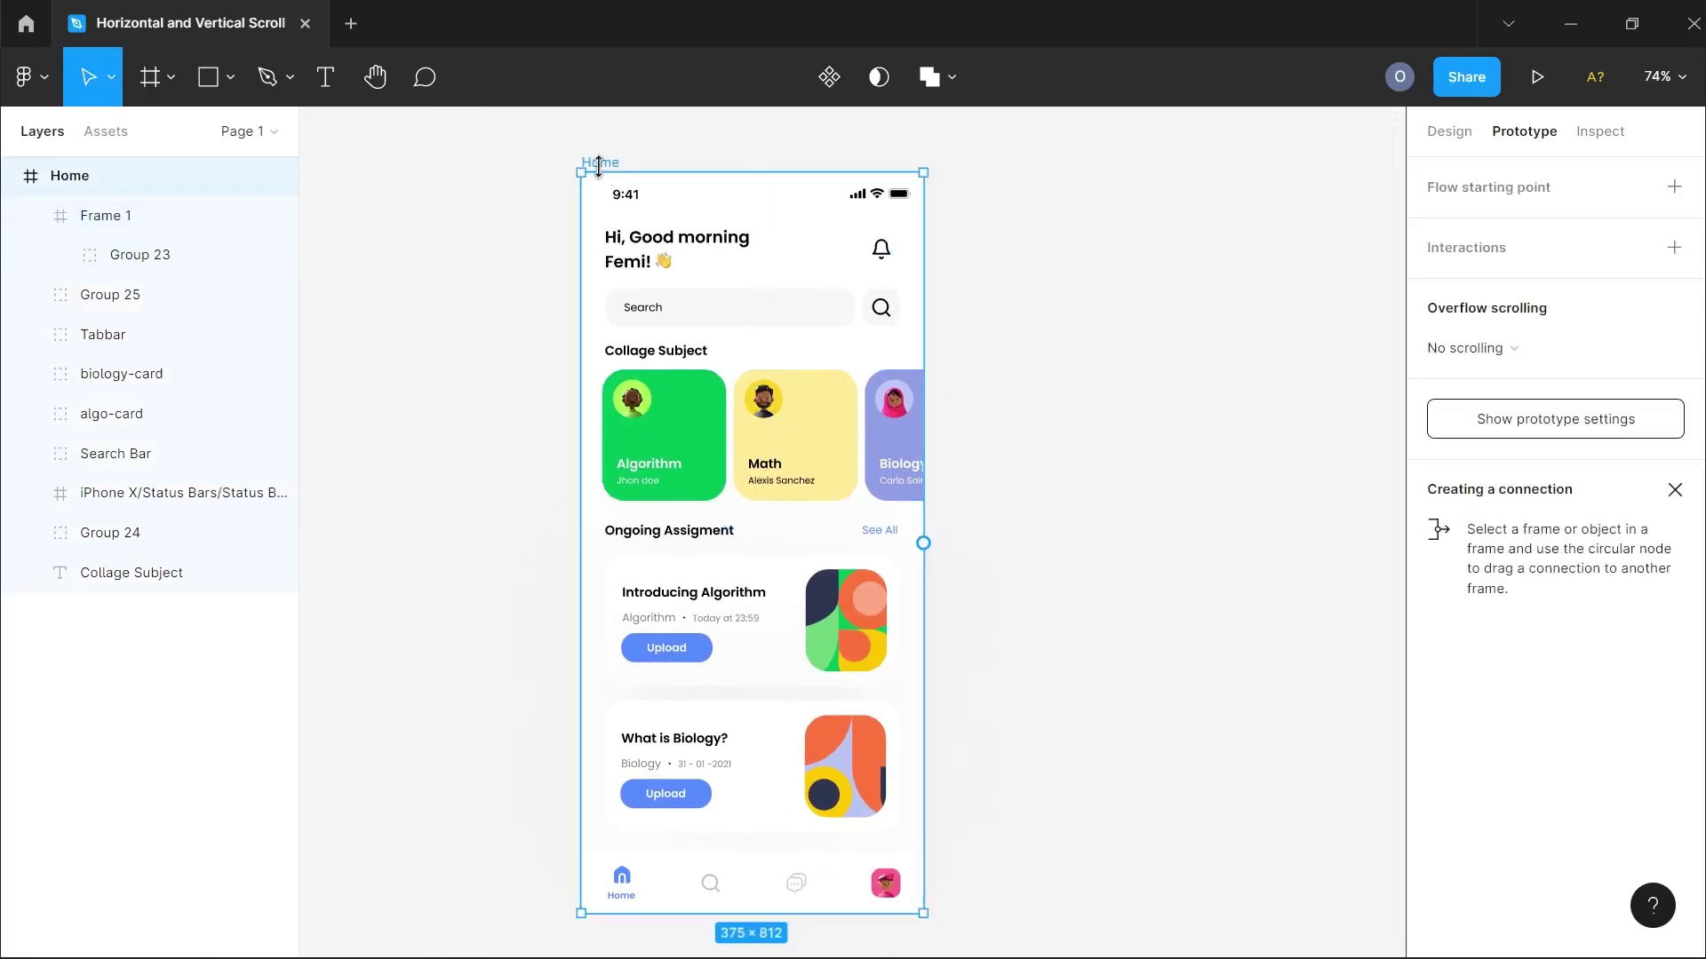
# - Present the prototype, swipe the subject cards left and right, then return to the editor
pyautogui.click(1533, 78)
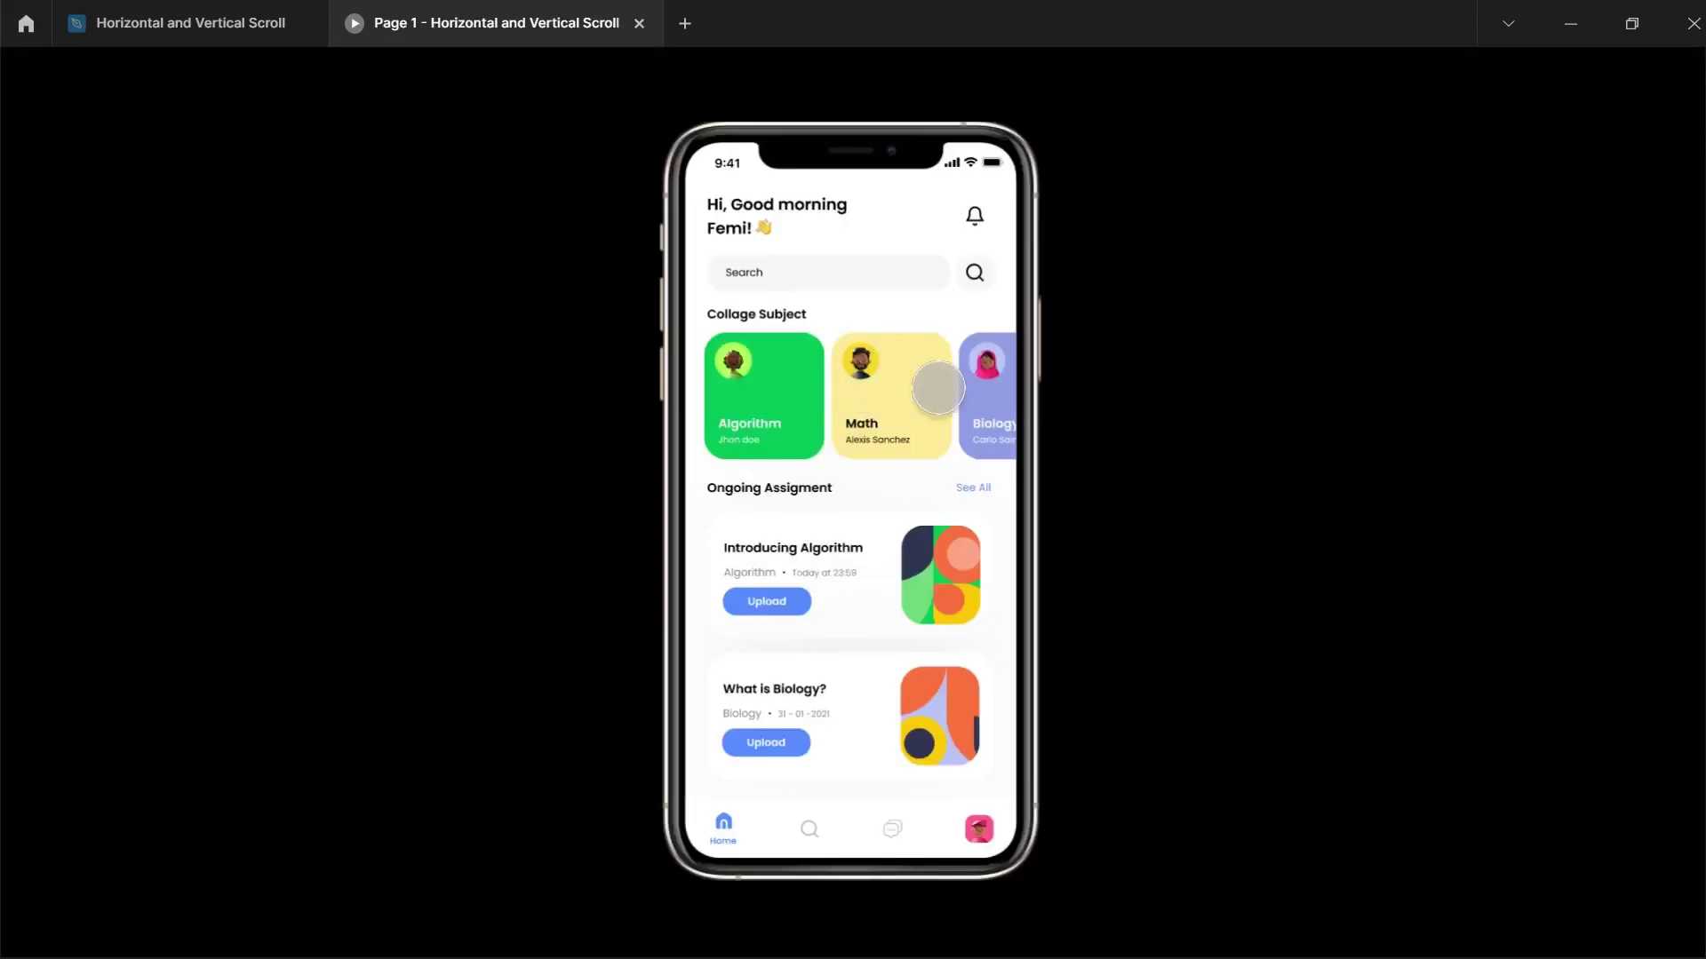
pyautogui.moveTo(938, 388); pyautogui.dragTo(675, 395)
pyautogui.moveTo(868, 392); pyautogui.dragTo(589, 440)
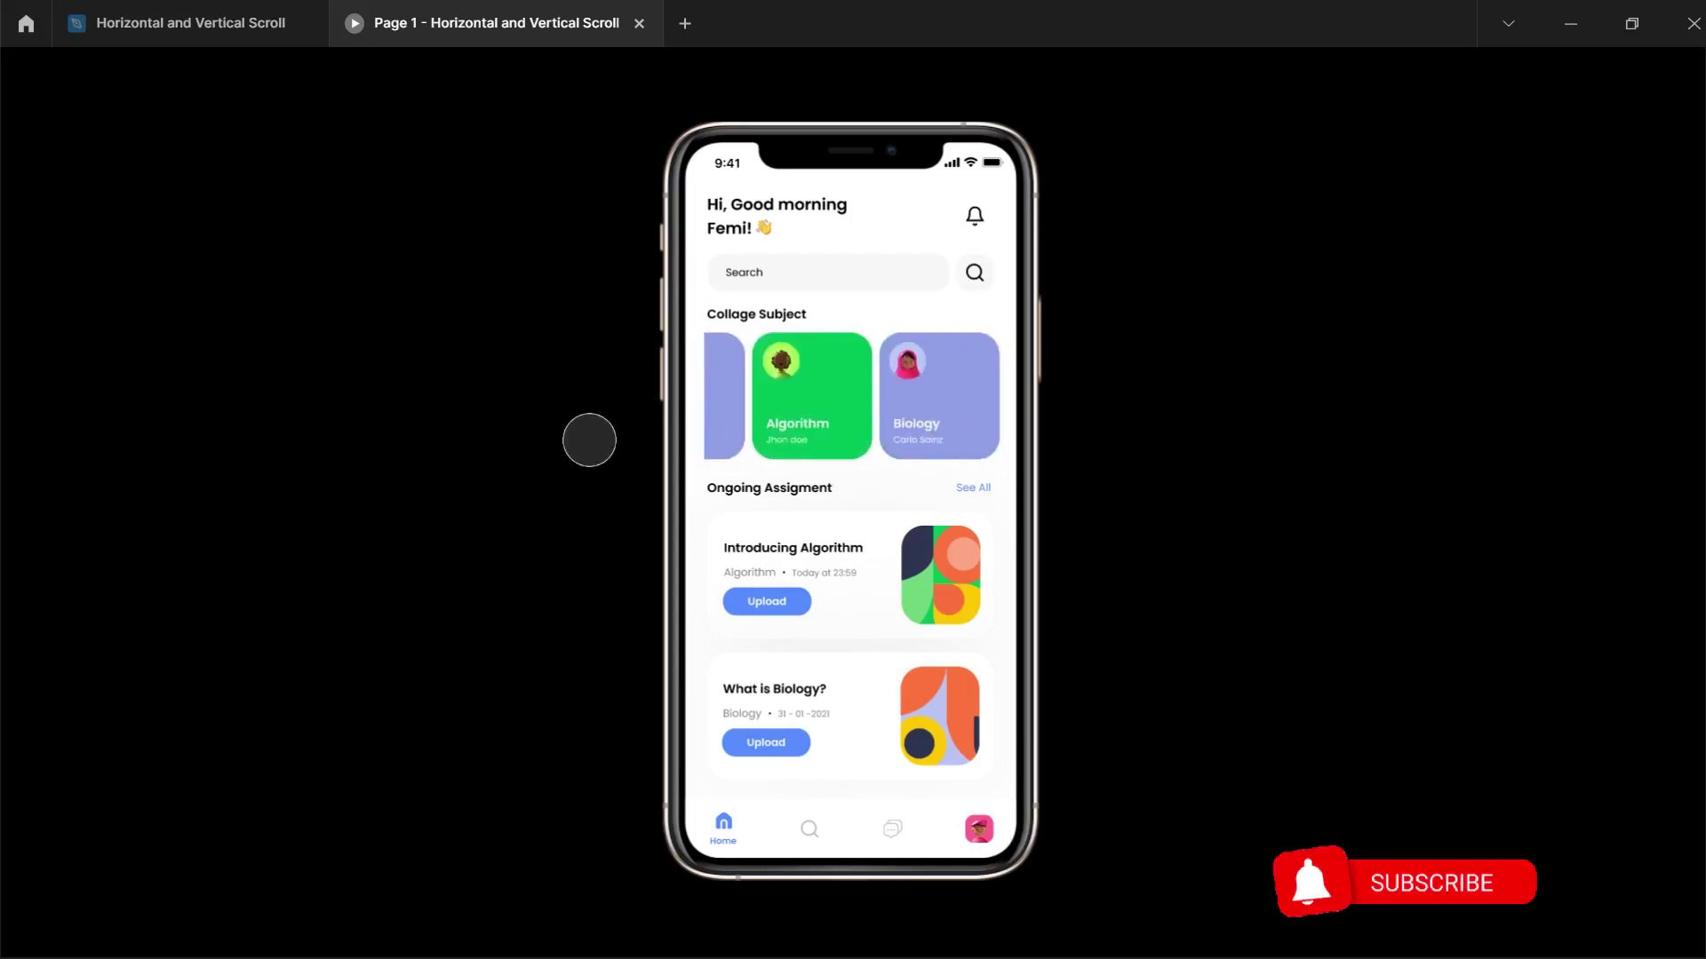
pyautogui.moveTo(719, 407); pyautogui.dragTo(1155, 364)
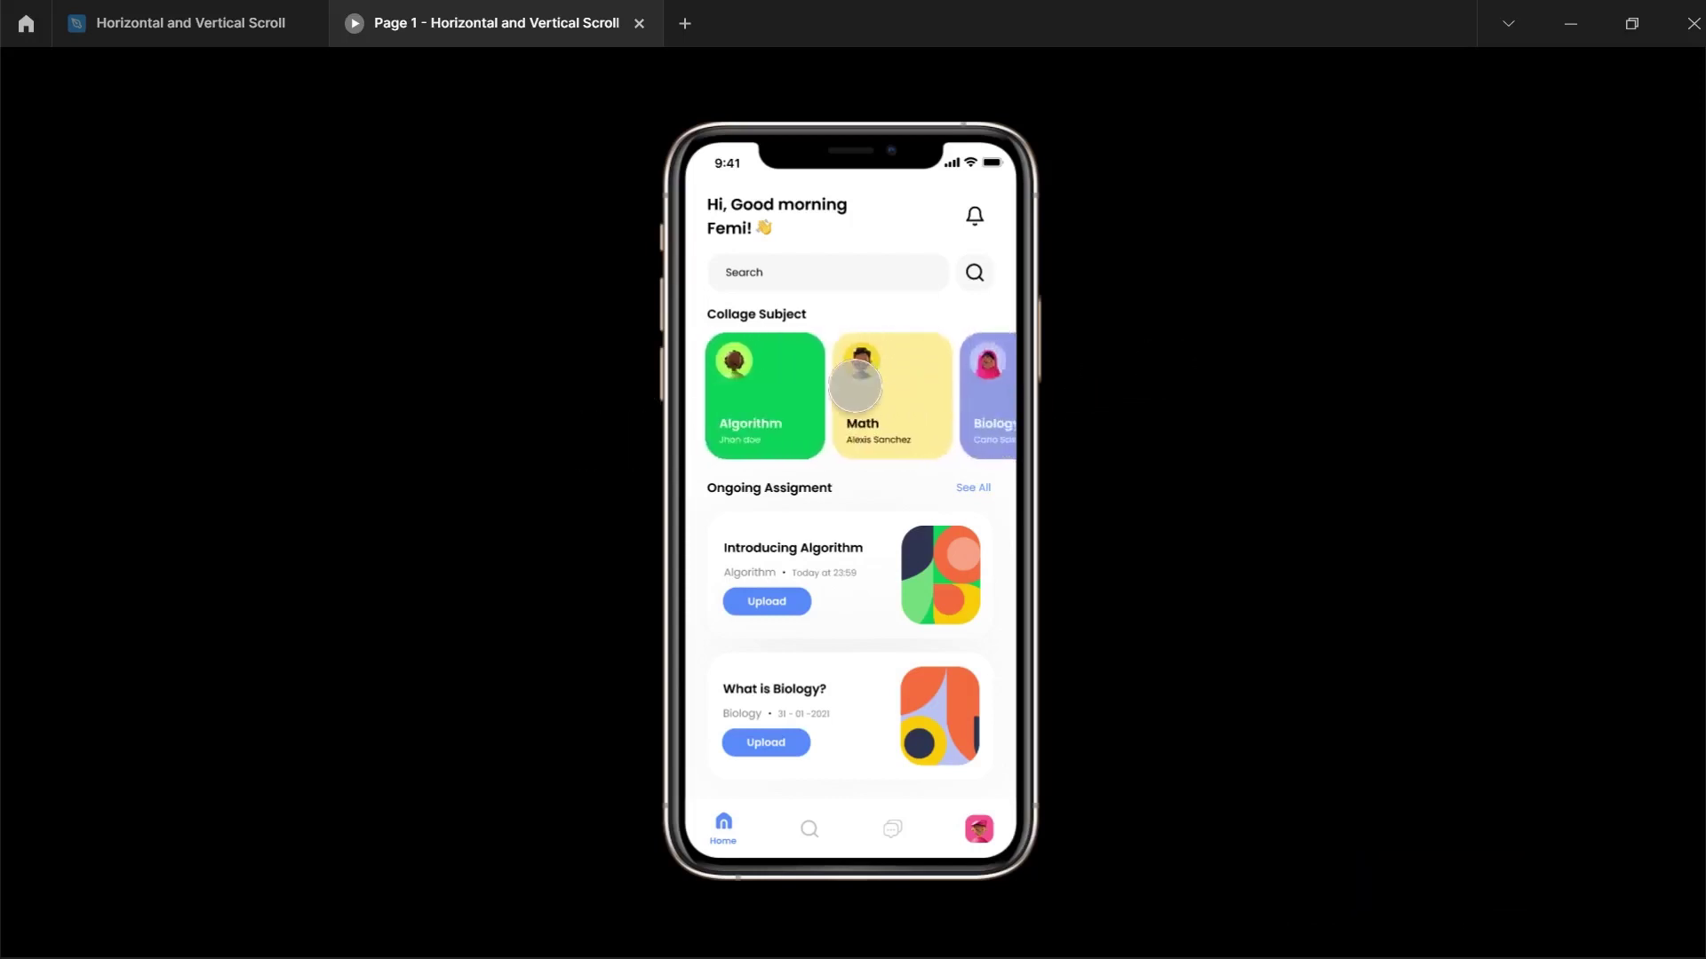
pyautogui.moveTo(855, 388); pyautogui.dragTo(419, 389)
pyautogui.moveTo(929, 417); pyautogui.dragTo(868, 411)
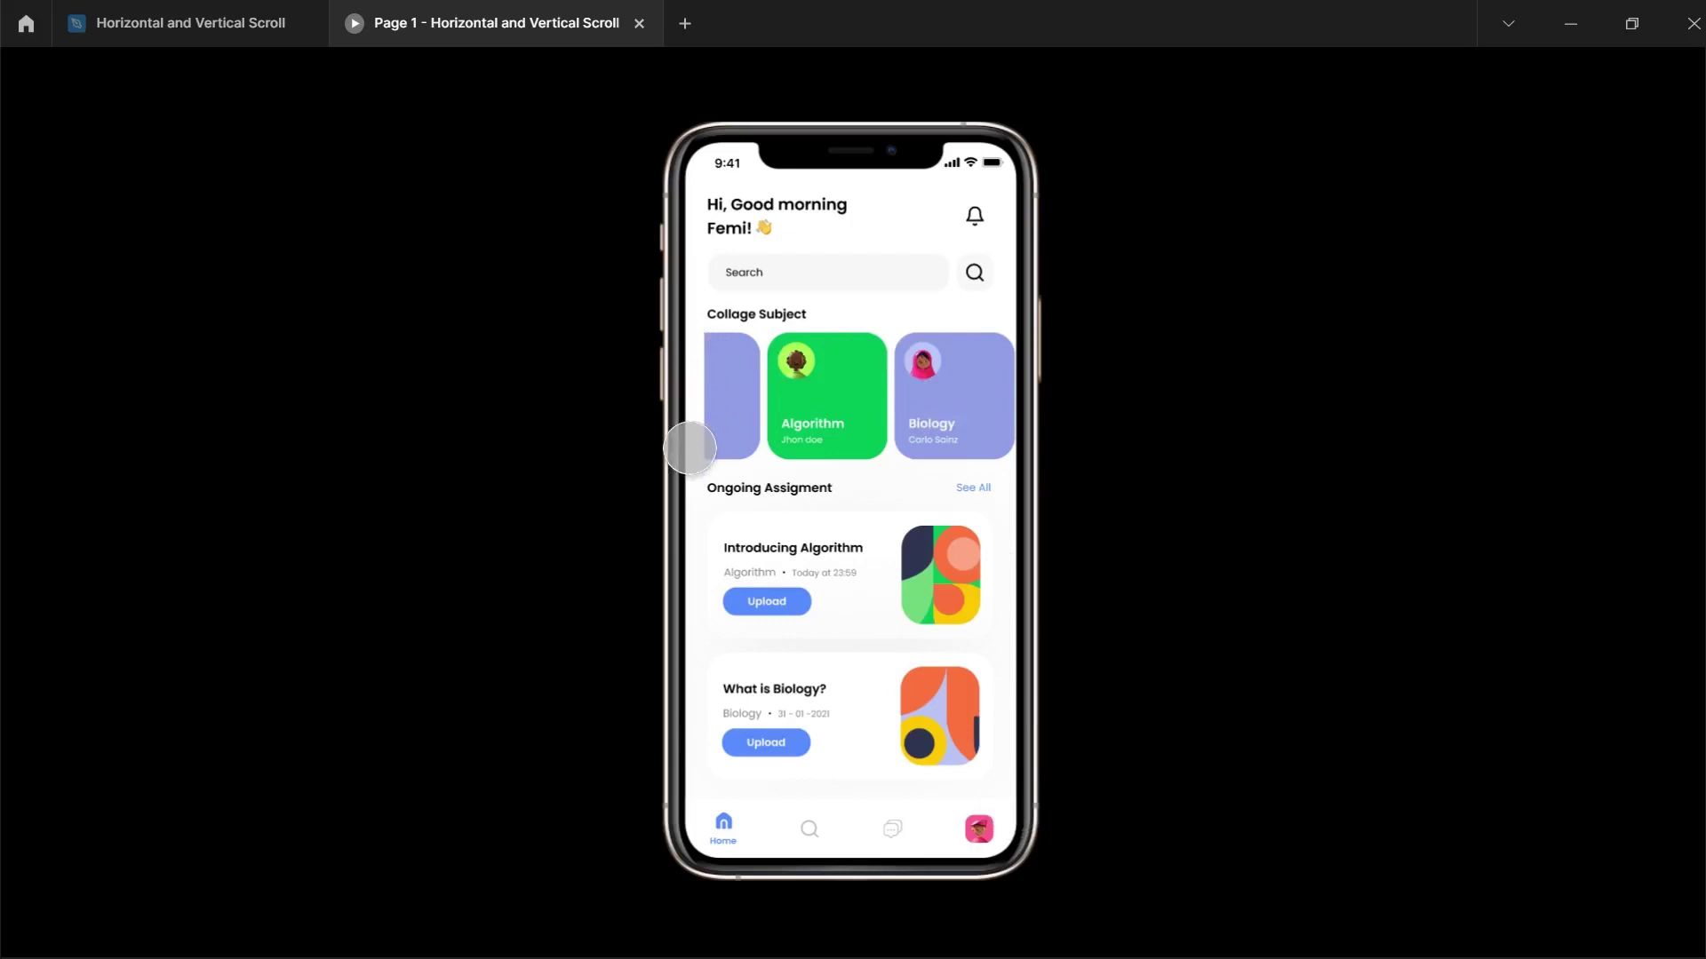
pyautogui.moveTo(736, 419); pyautogui.dragTo(1189, 419)
pyautogui.click(291, 44)
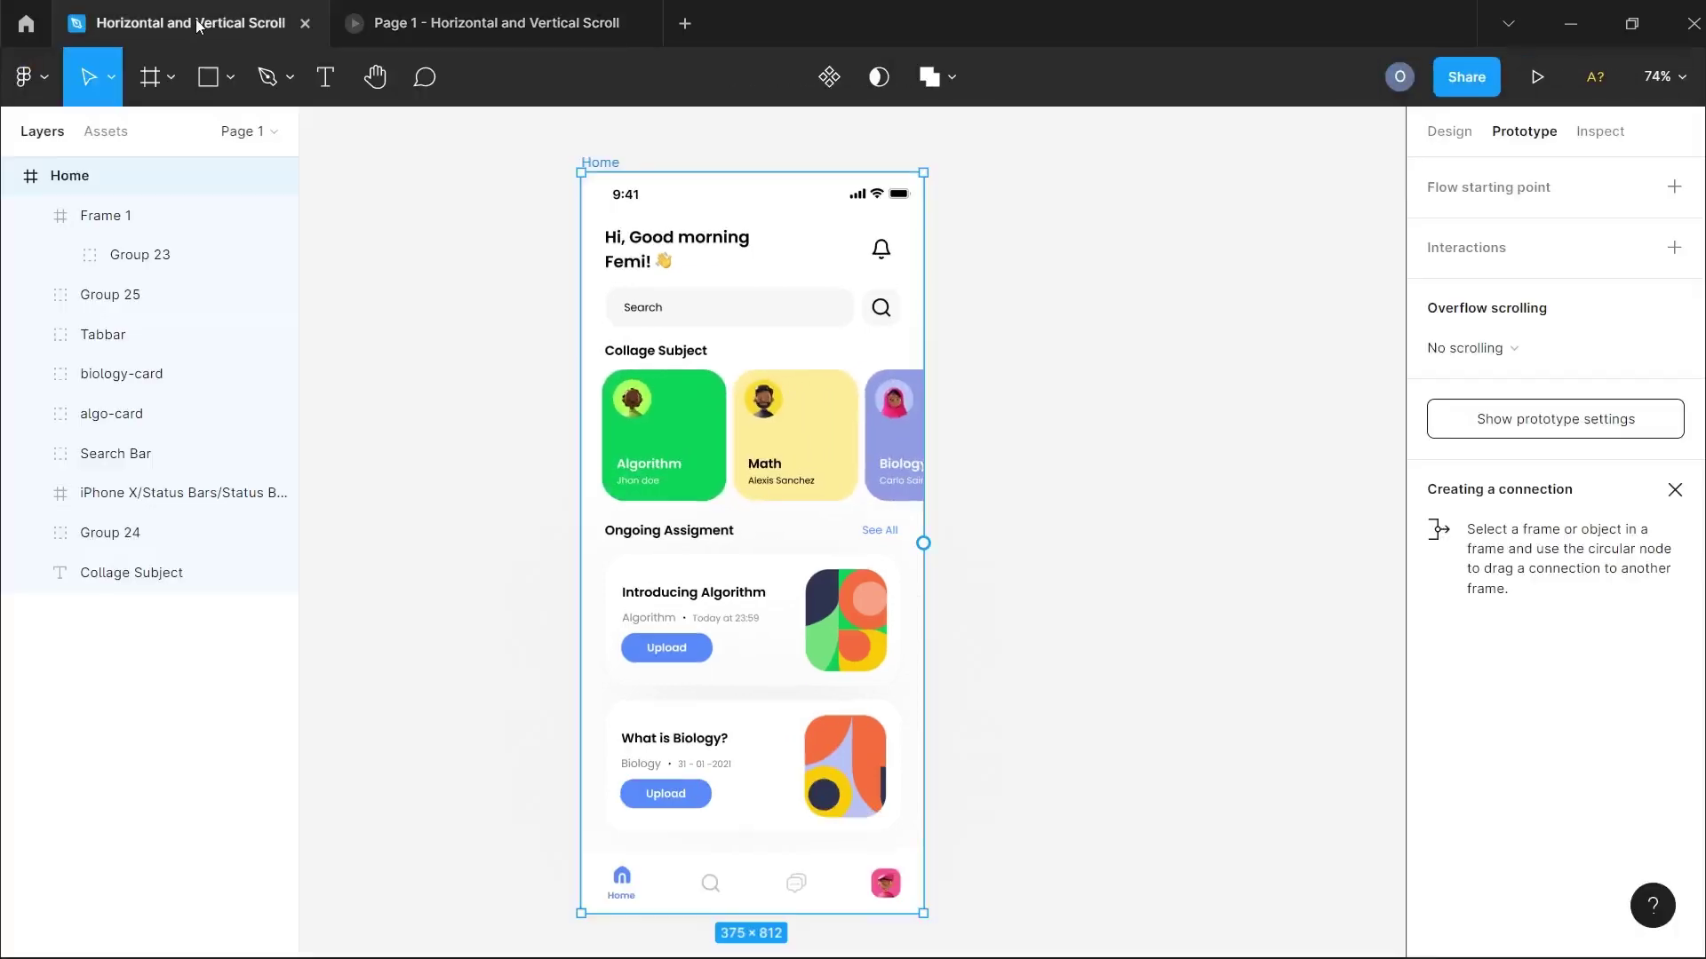
# - Ungroup Group 23 so Frame 1 holds five cards directly, then wrap them in auto layout
pyautogui.click(753, 417)
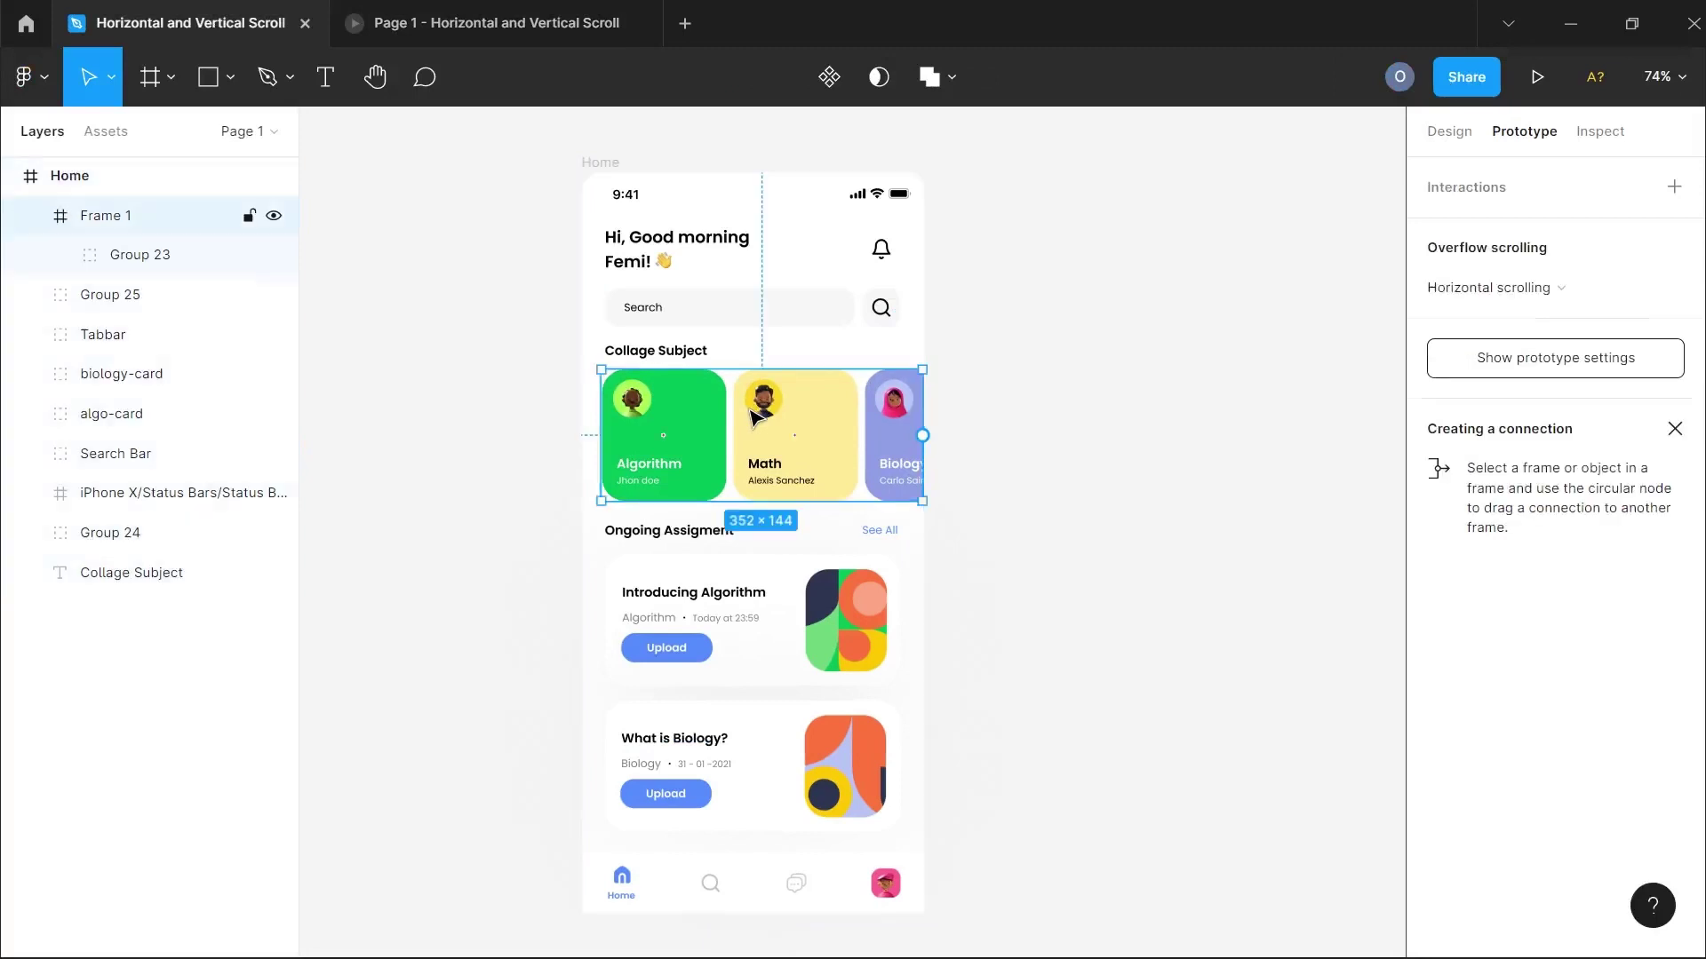
pyautogui.click(133, 260)
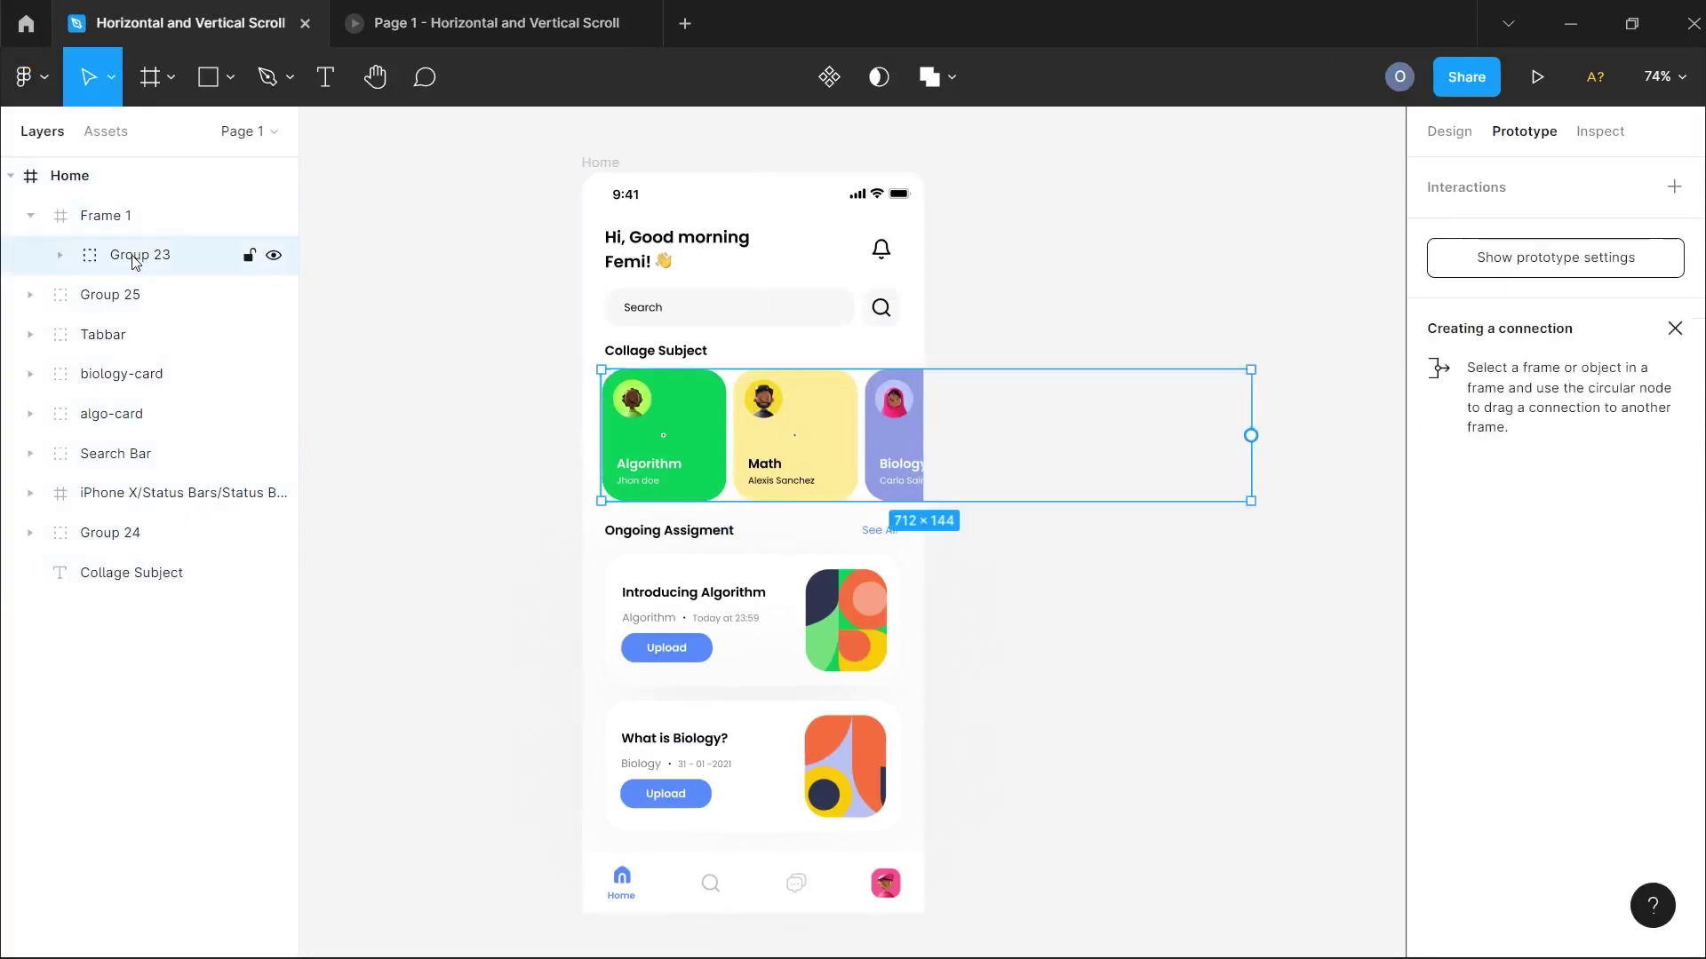
pyautogui.rightClick(139, 262)
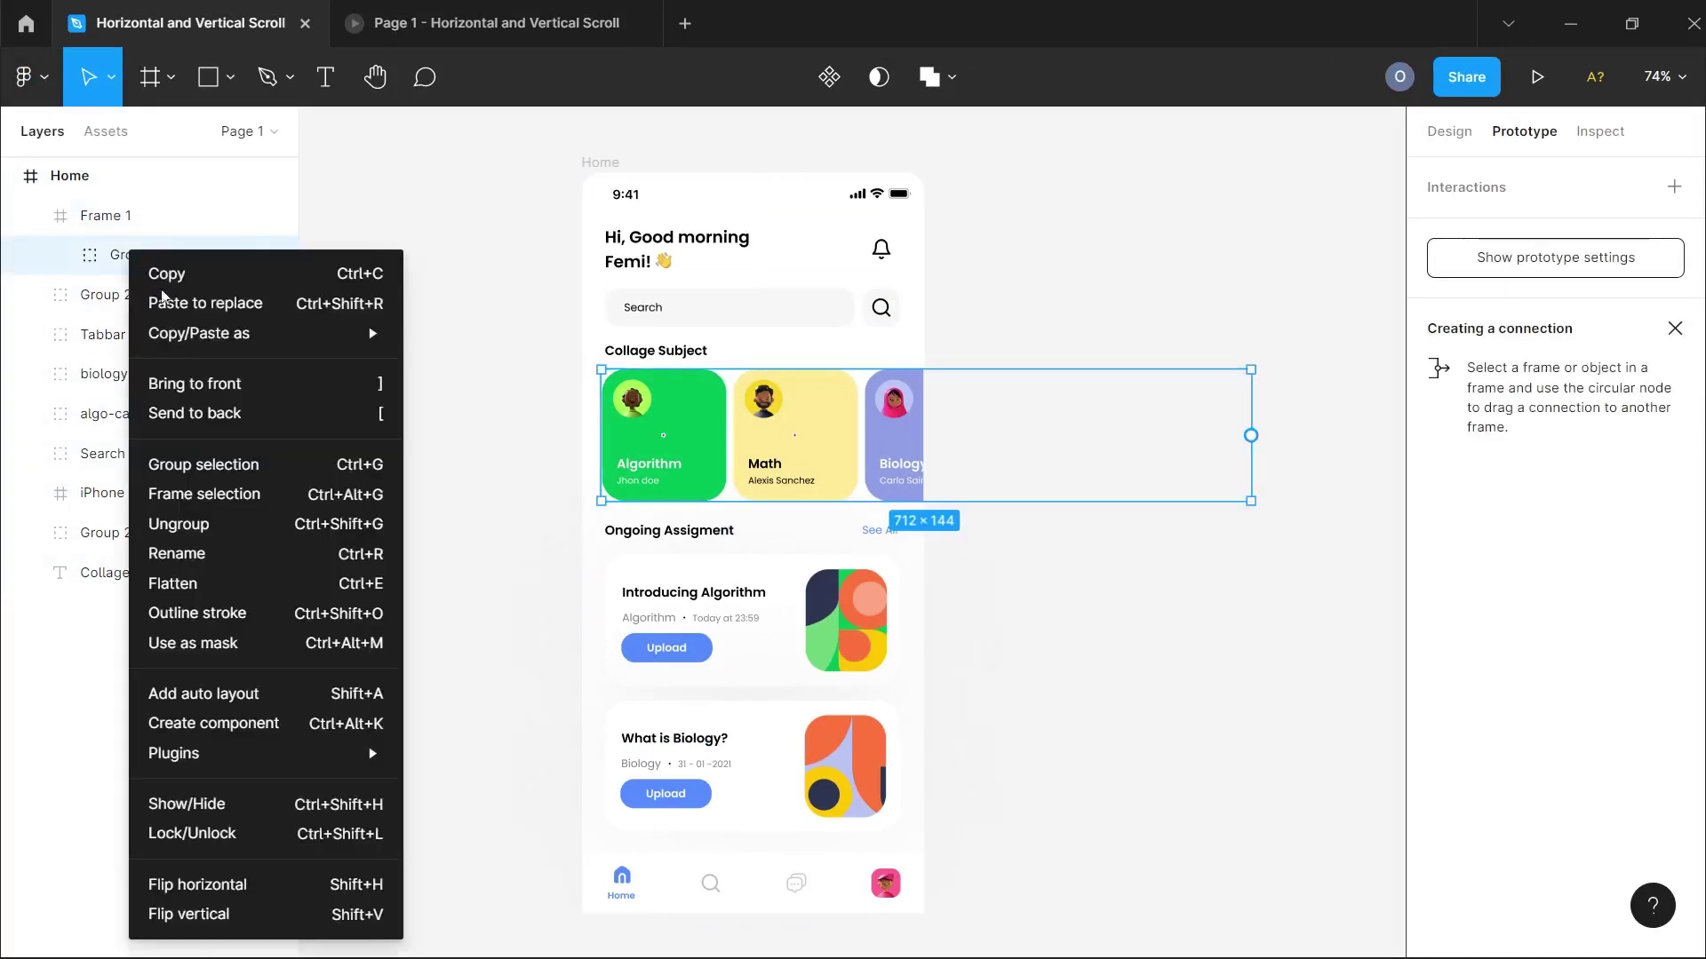
pyautogui.click(165, 523)
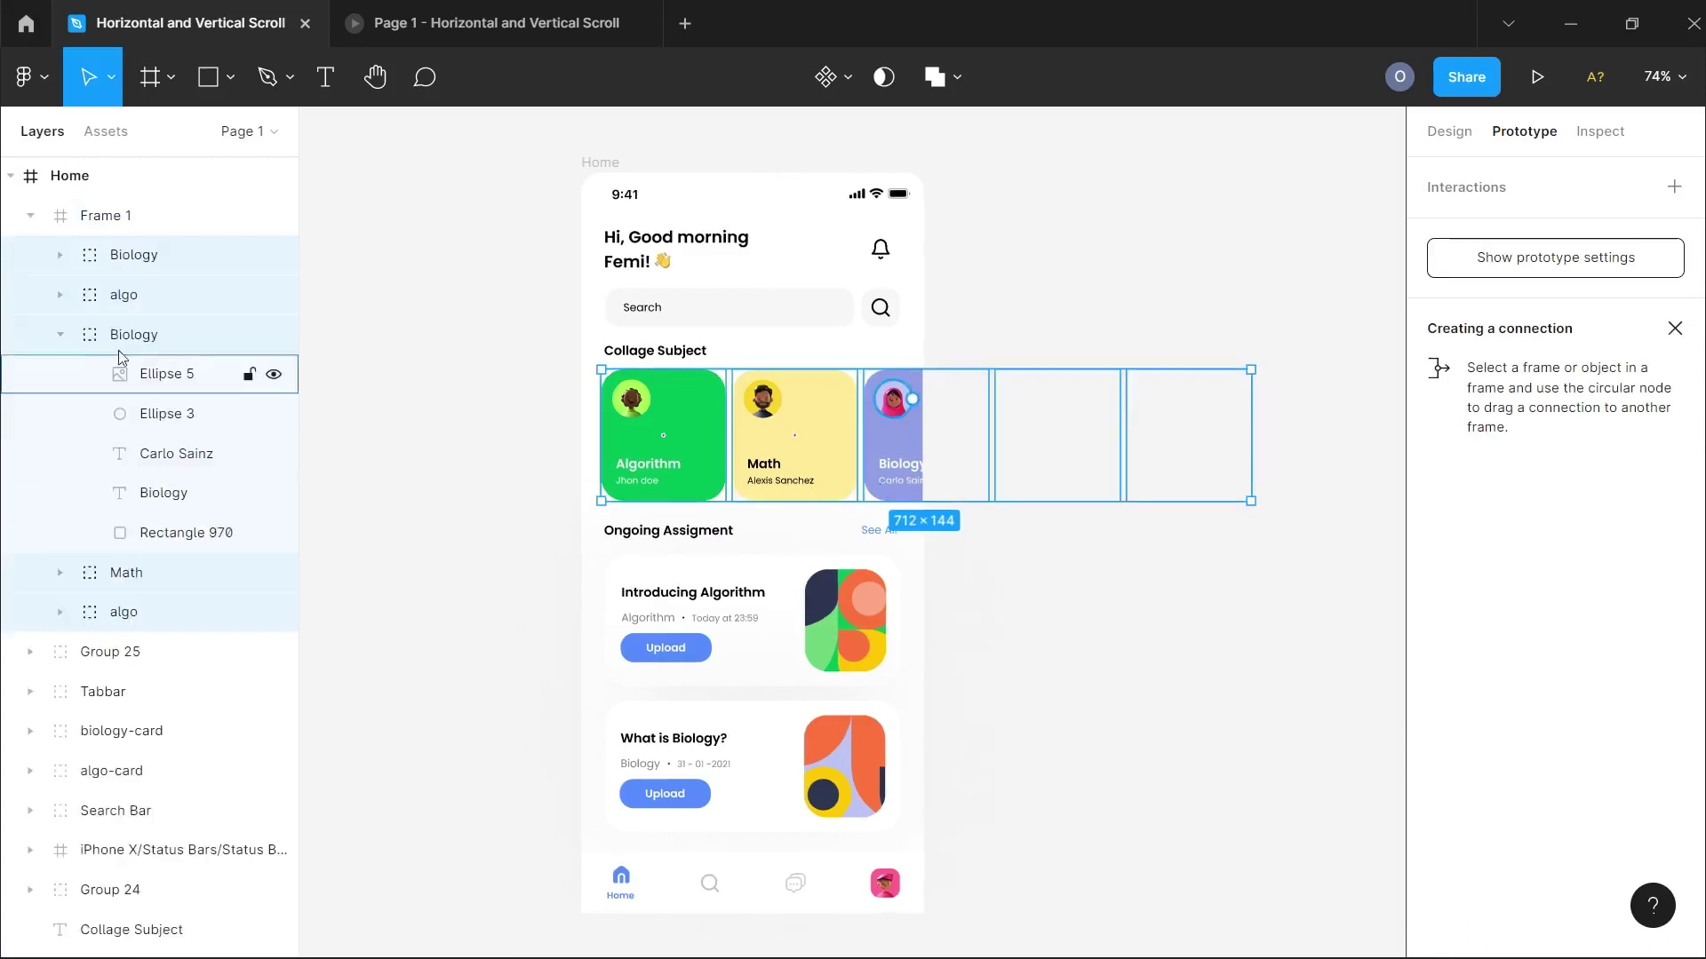
pyautogui.click(60, 335)
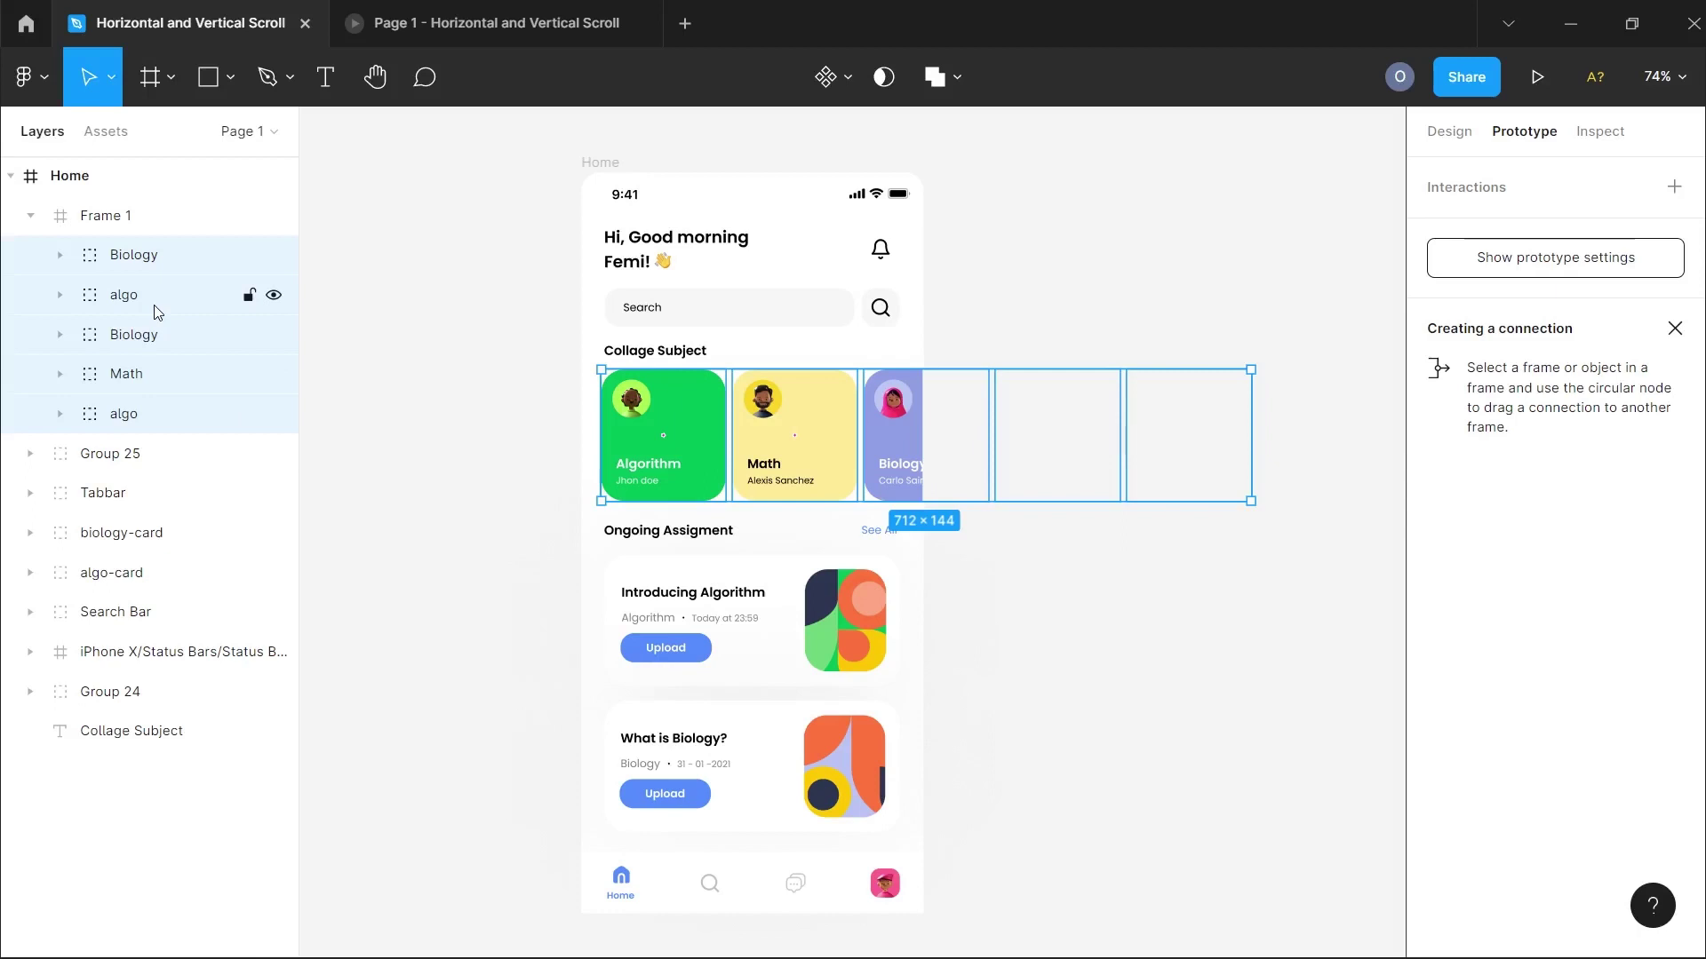
pyautogui.hotkey('shift', 'a')
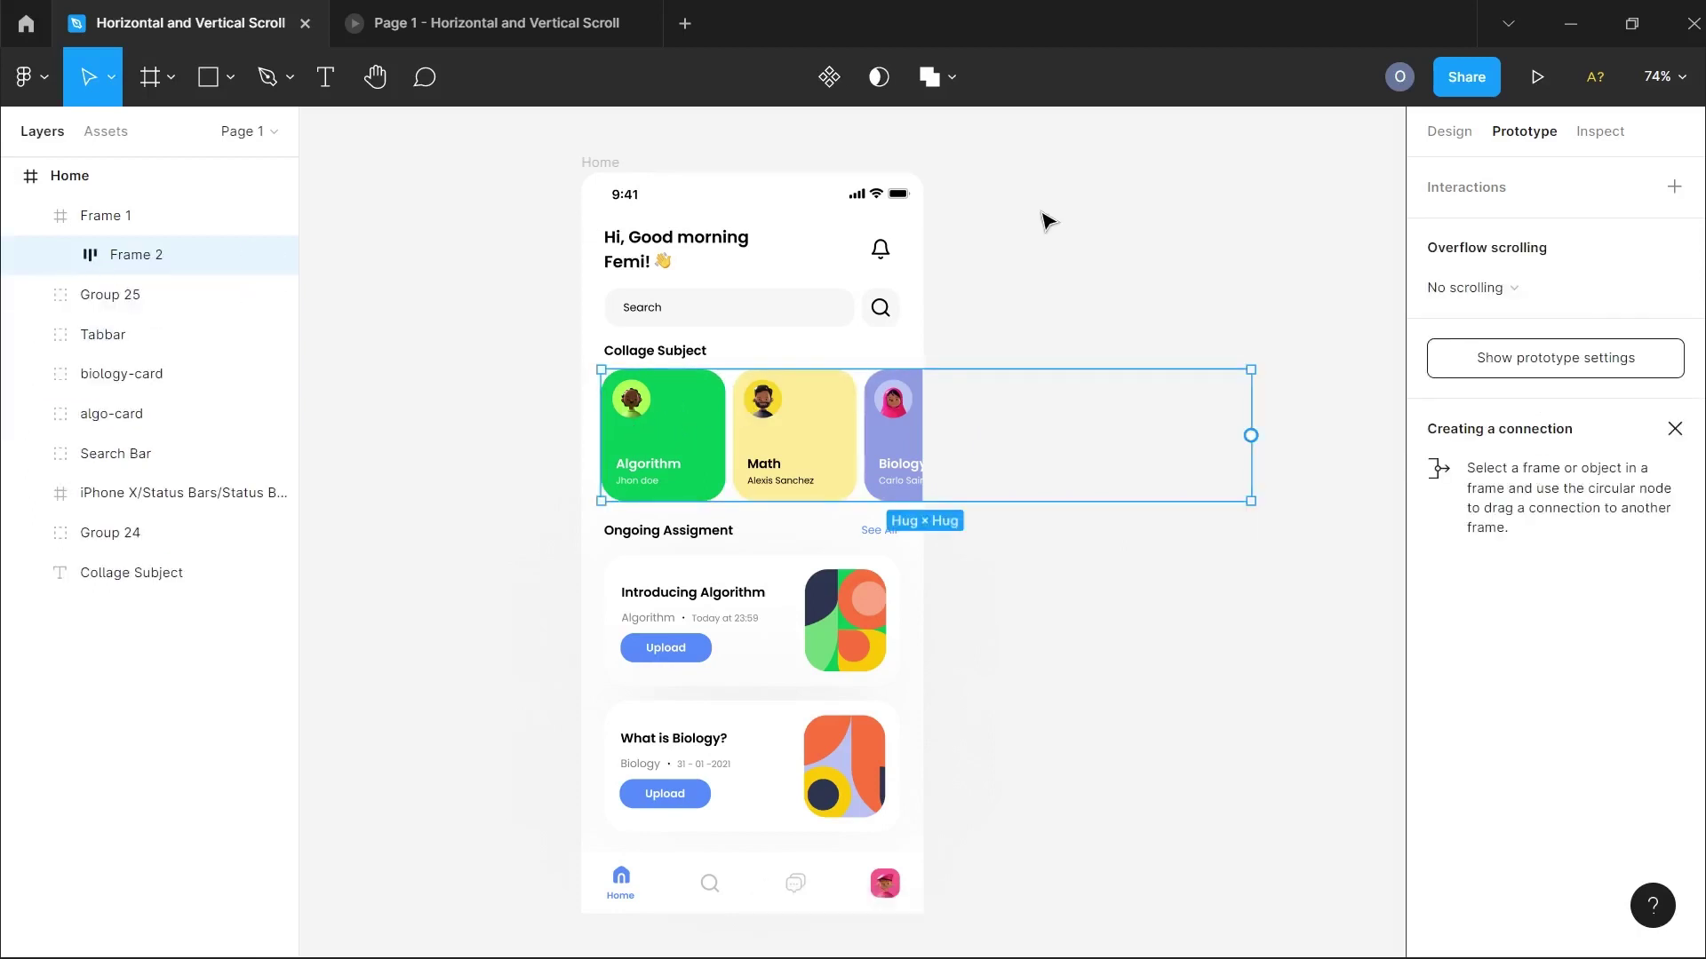
# - Give the card row's auto layout 20 px horizontal padding, then reselect Frame 1
pyautogui.click(1447, 131)
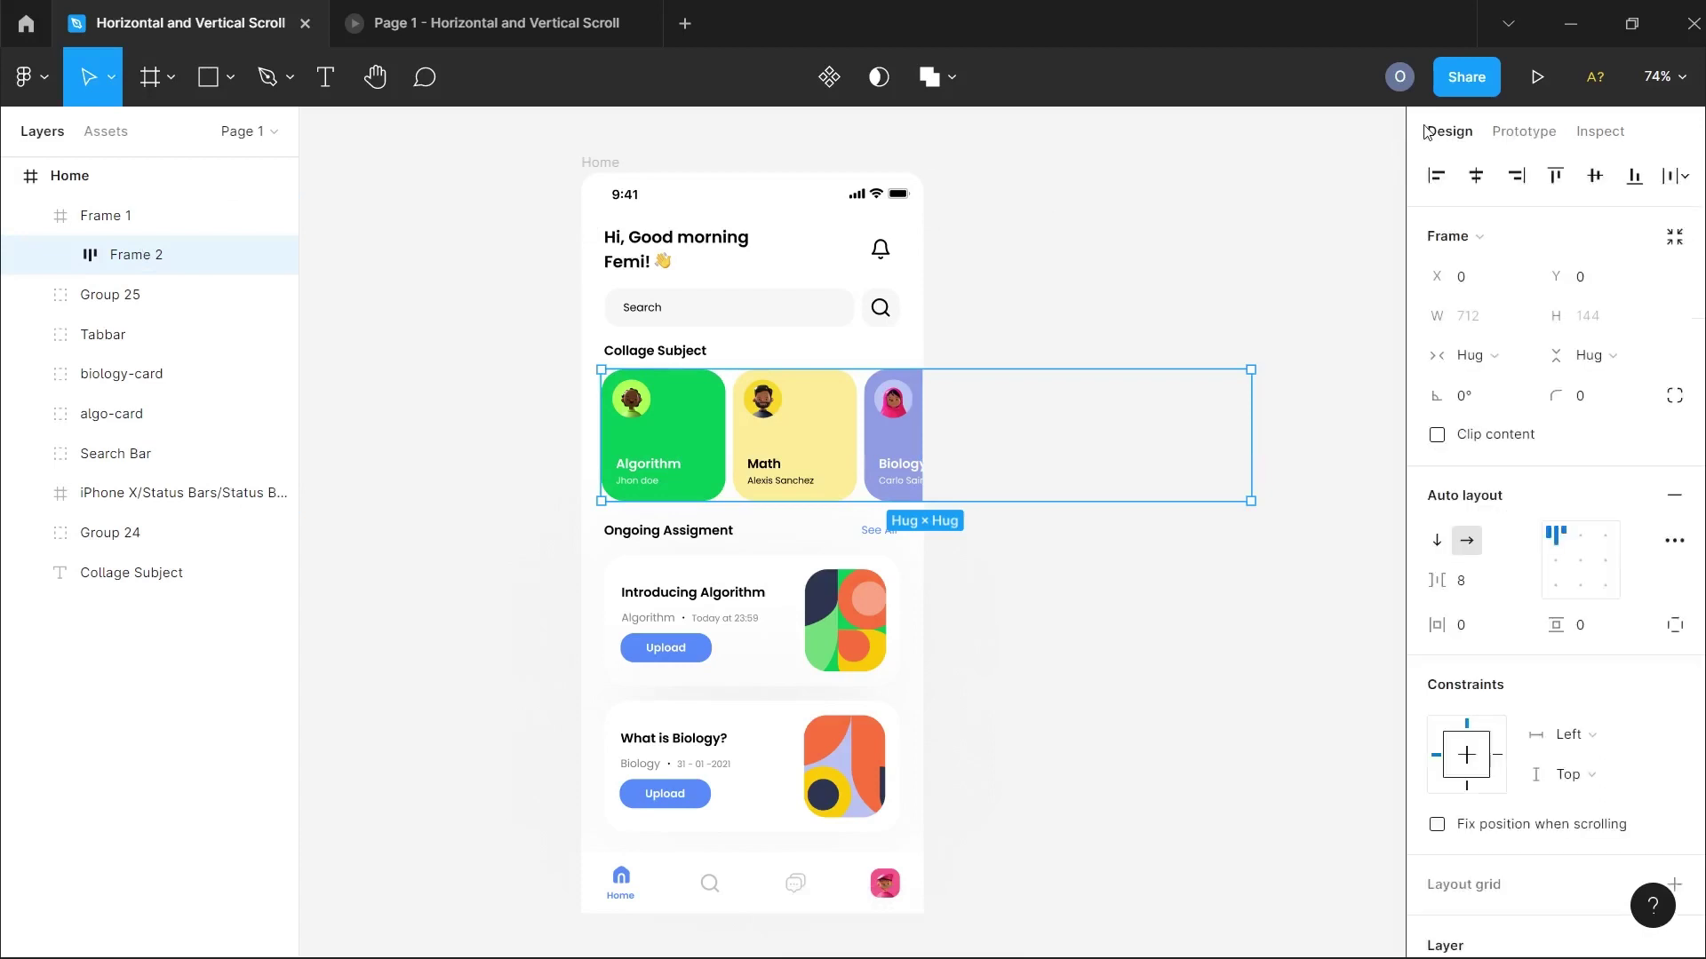
pyautogui.click(1464, 632)
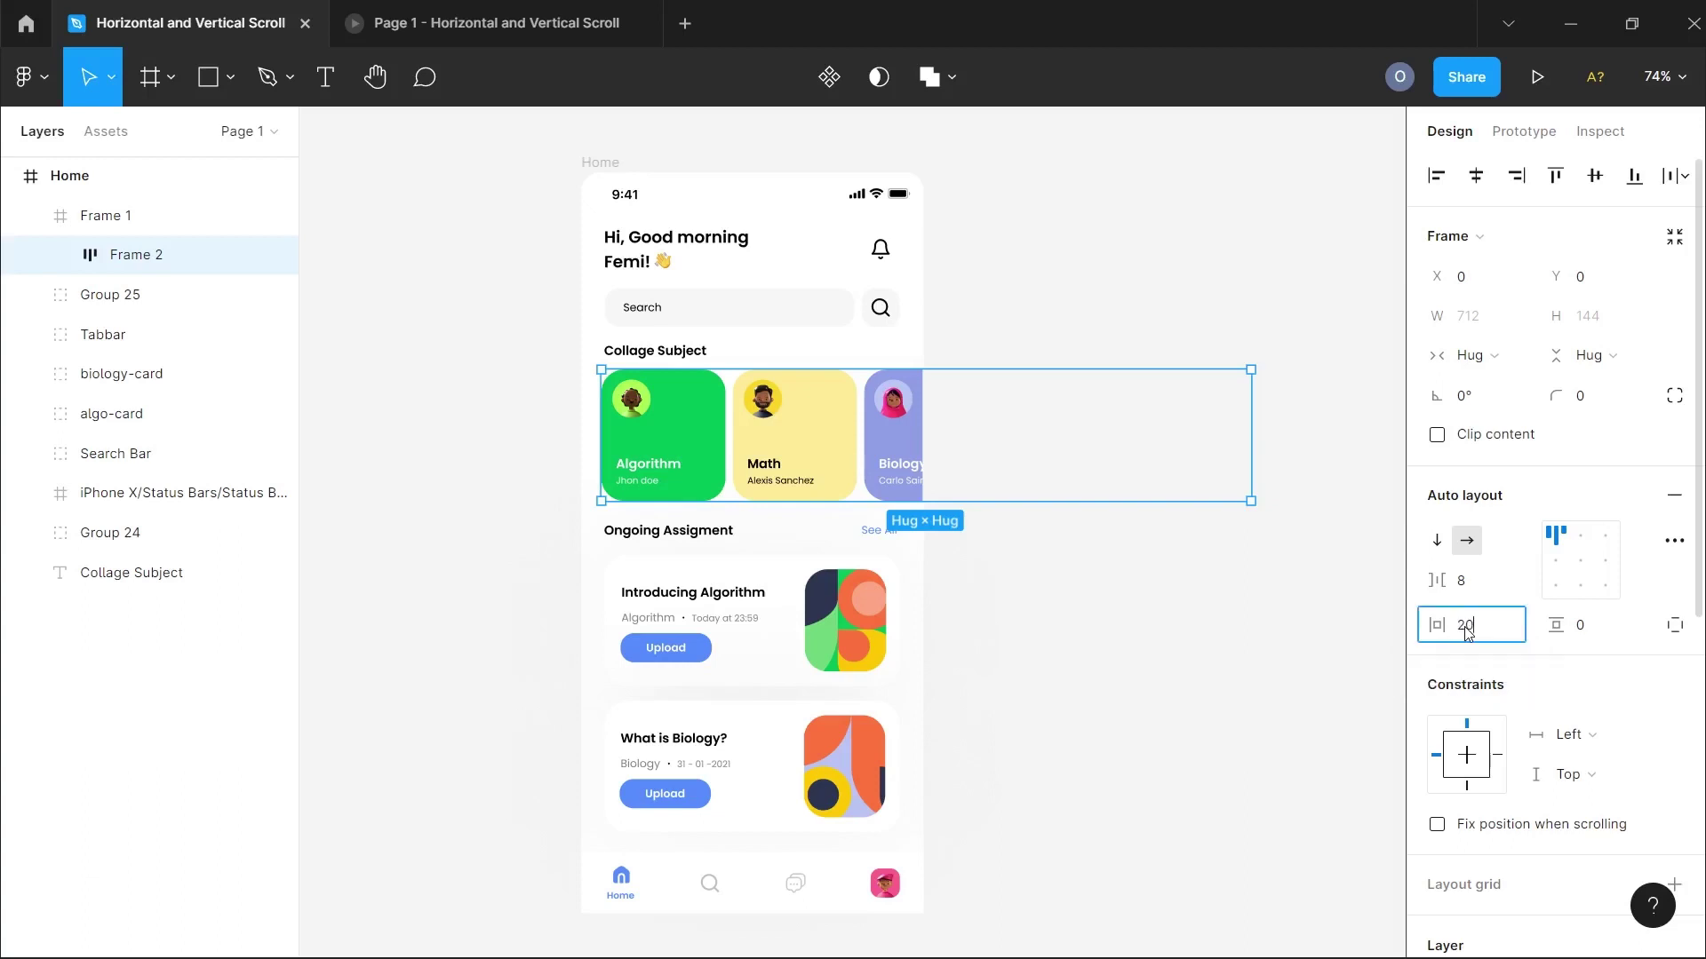
pyautogui.press('Return')
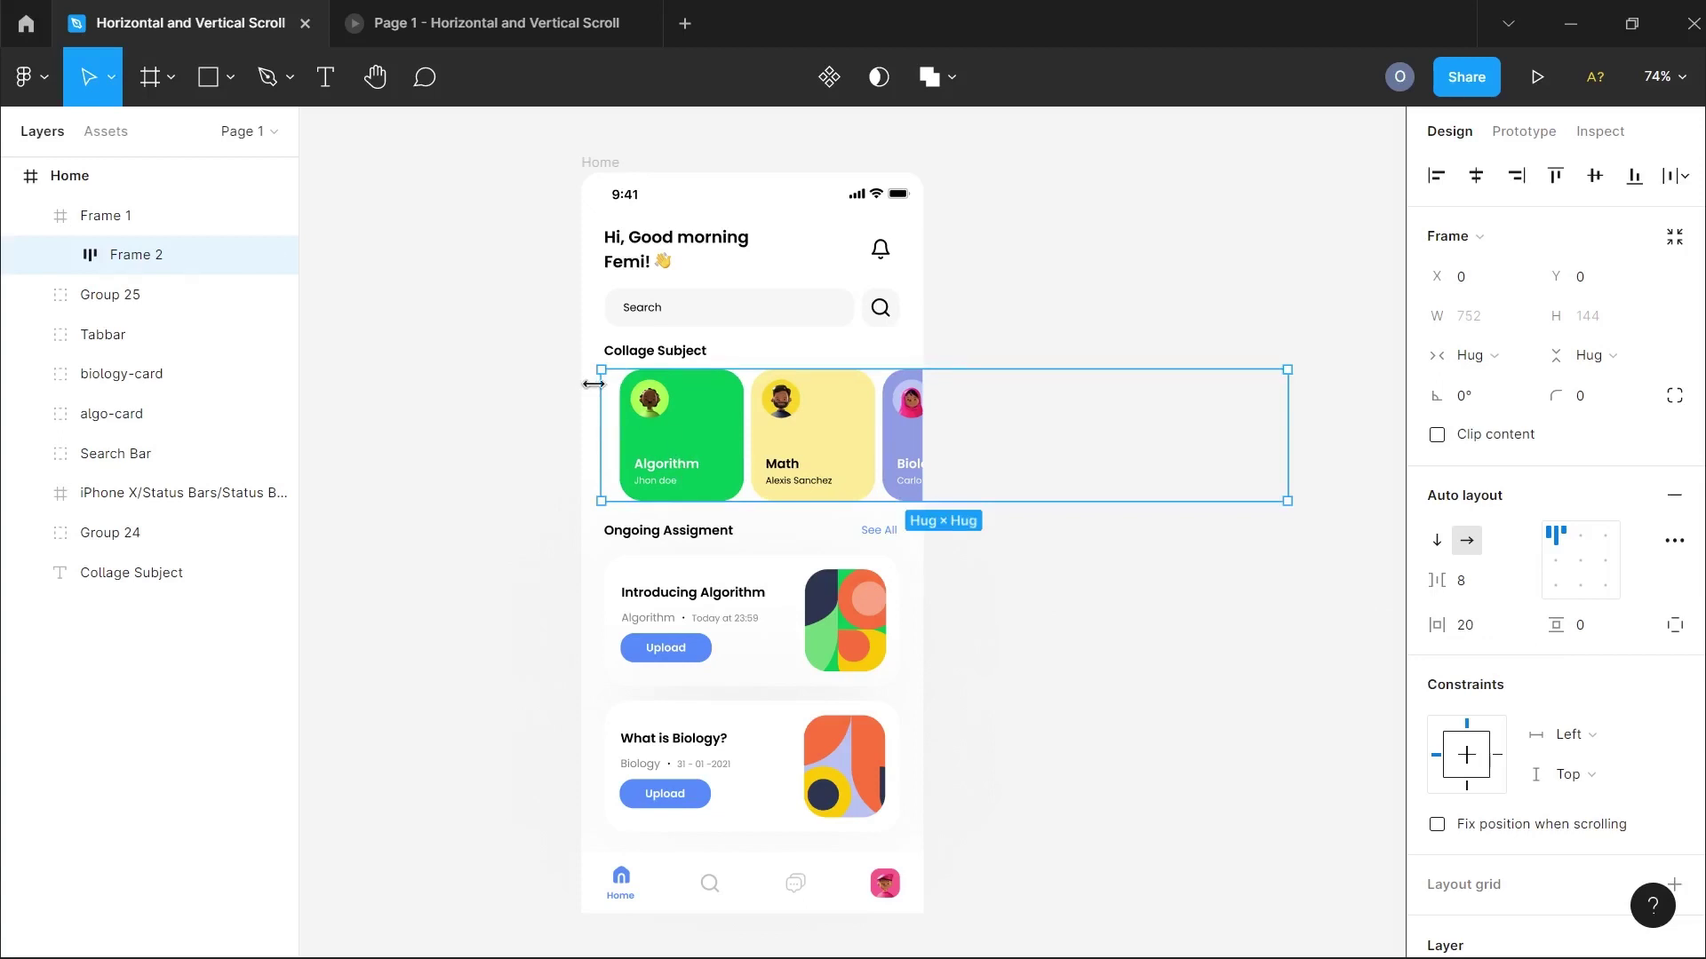
pyautogui.click(610, 431)
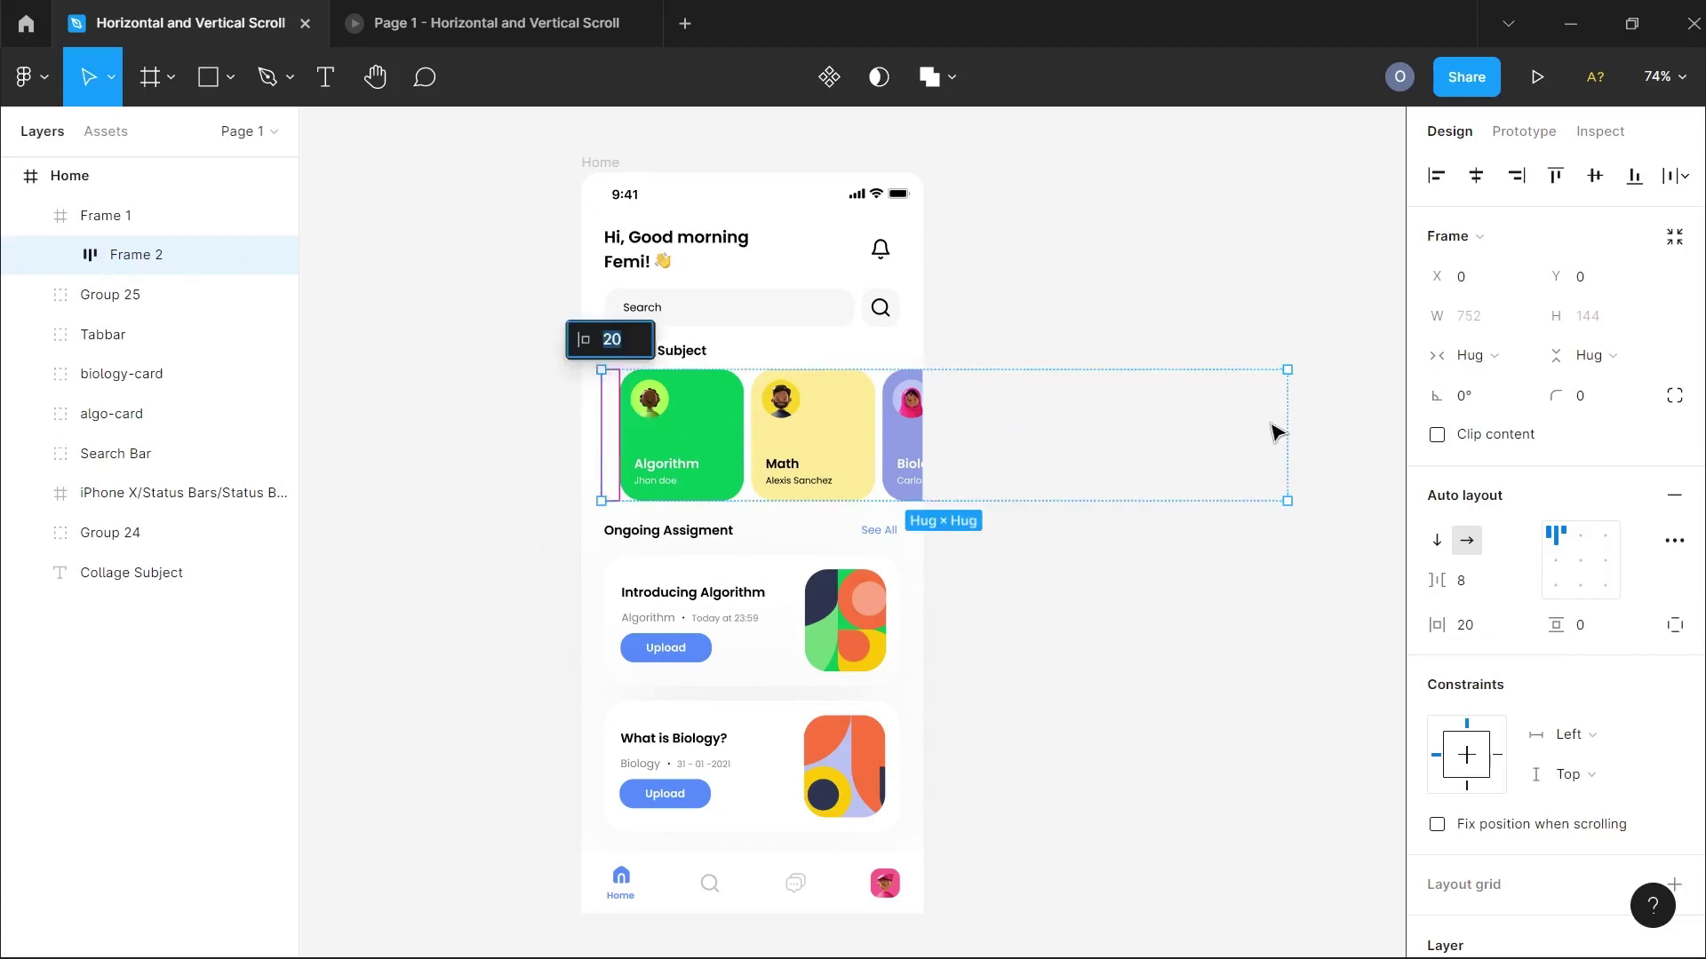
pyautogui.click(559, 484)
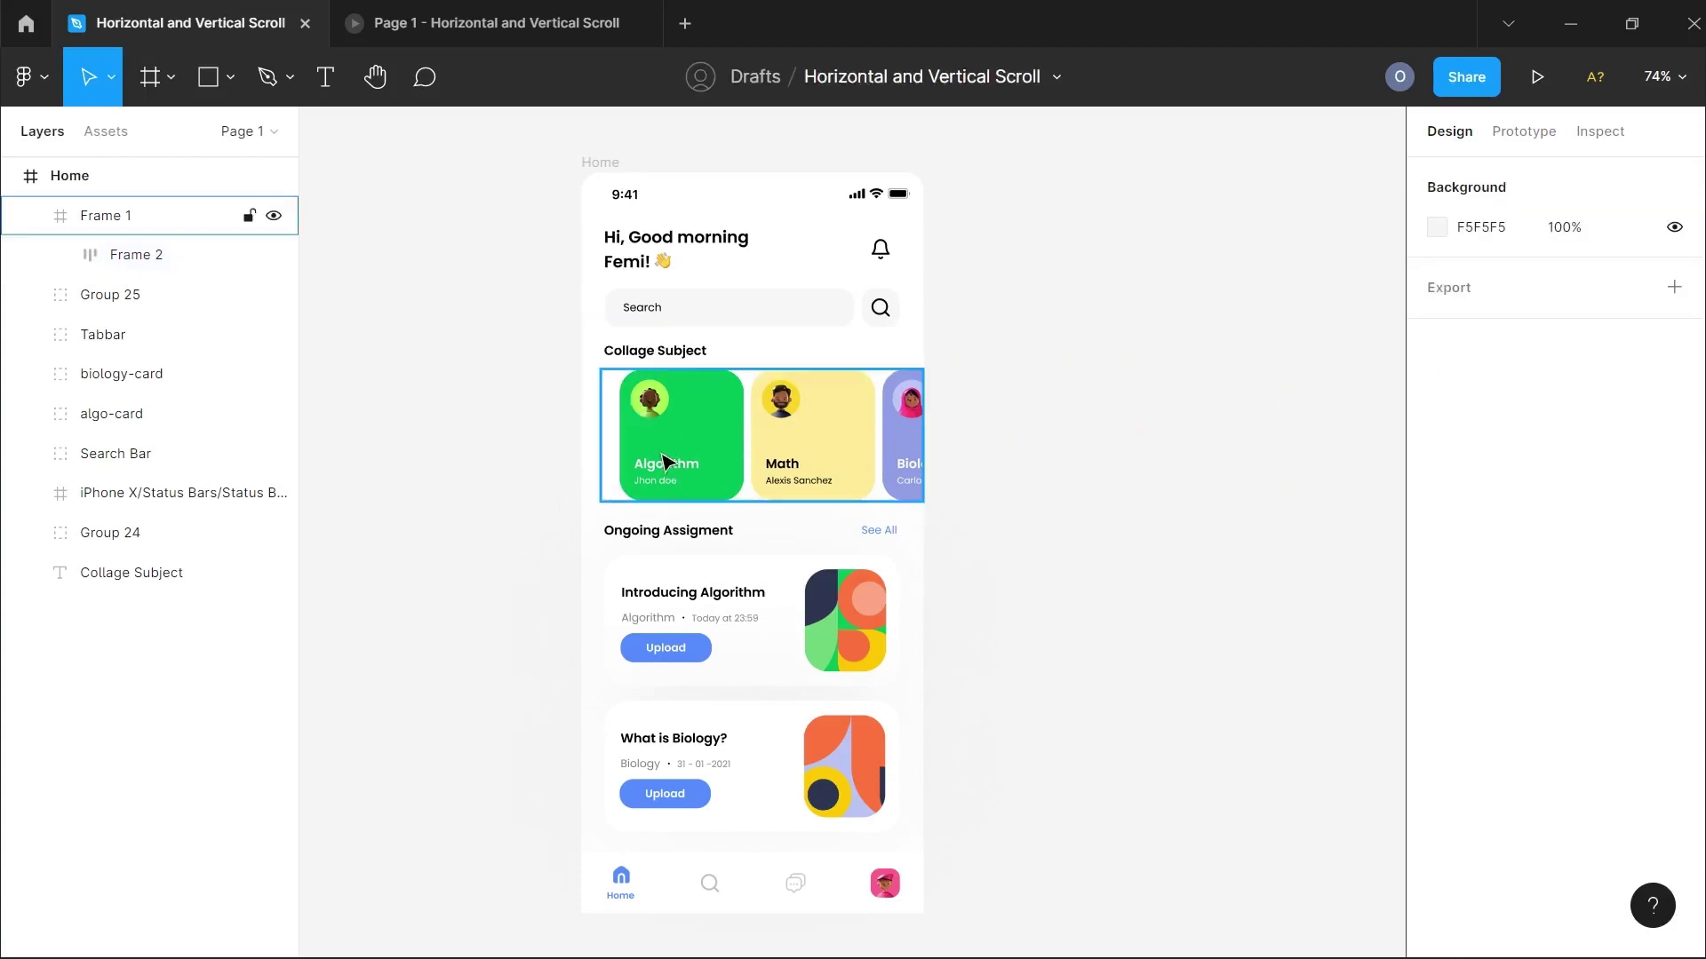
pyautogui.click(663, 461)
# - Move Frame 1 to X 0 and widen it to the full 375 px screen width
pyautogui.keyDown('ctrl'); pyautogui.scroll(3, 672, 461); pyautogui.keyUp('ctrl')
pyautogui.scroll(2, 676, 464)
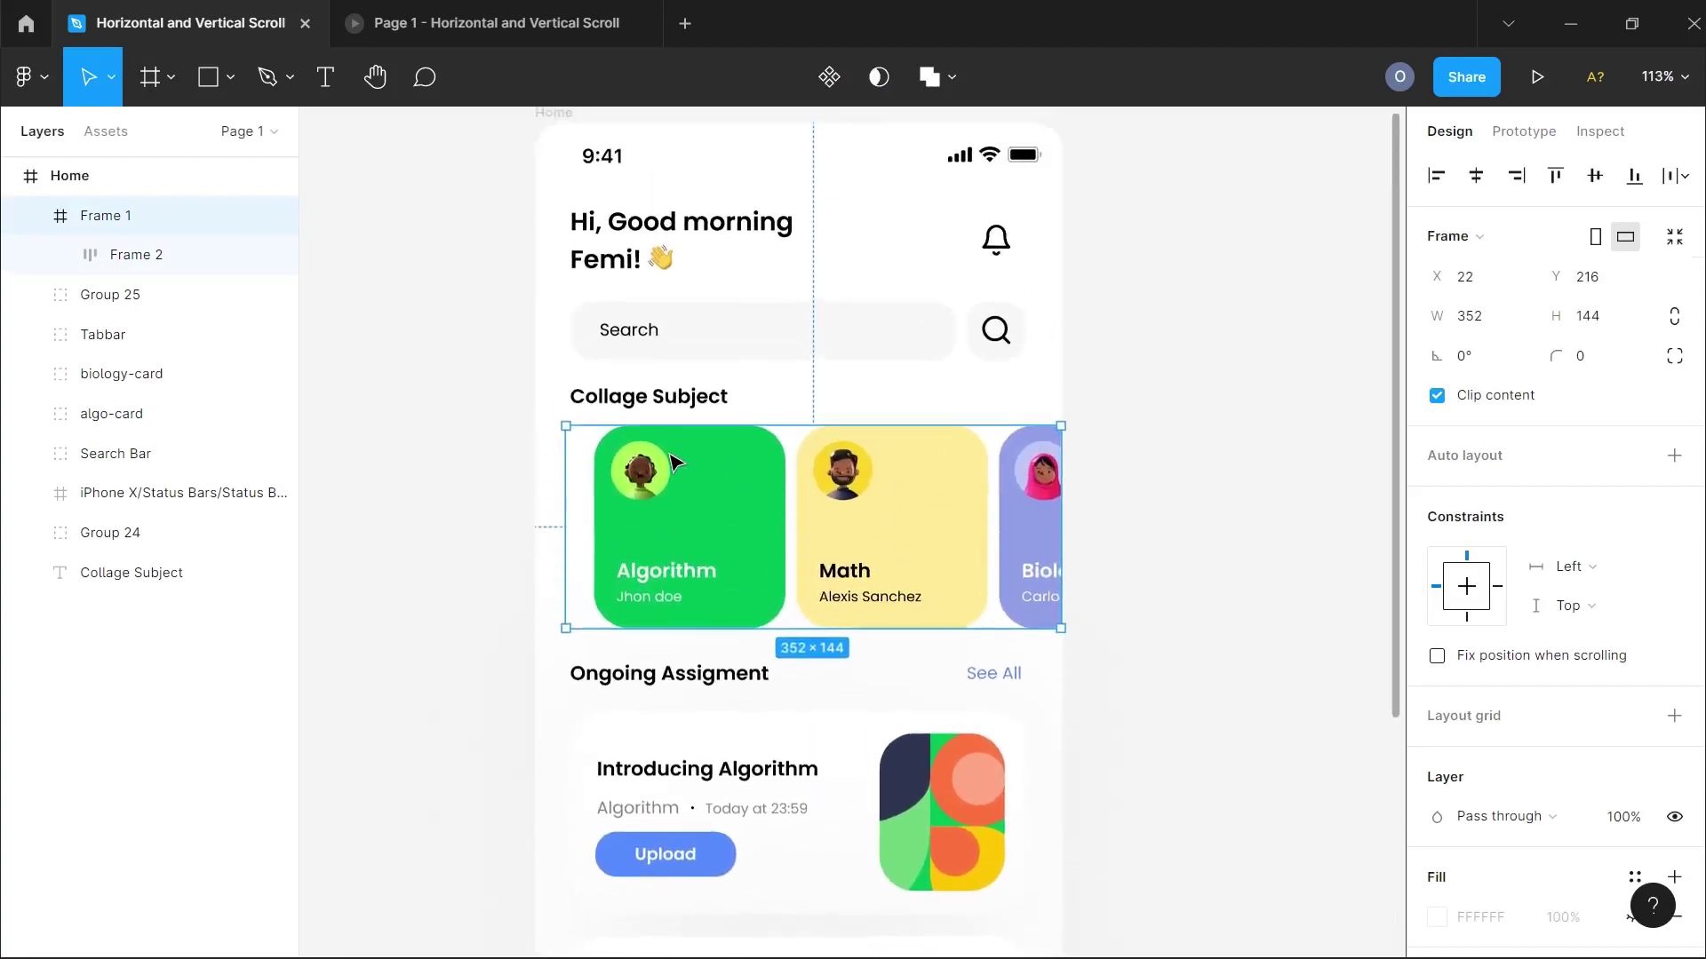
pyautogui.moveTo(696, 565); pyautogui.dragTo(757, 576)
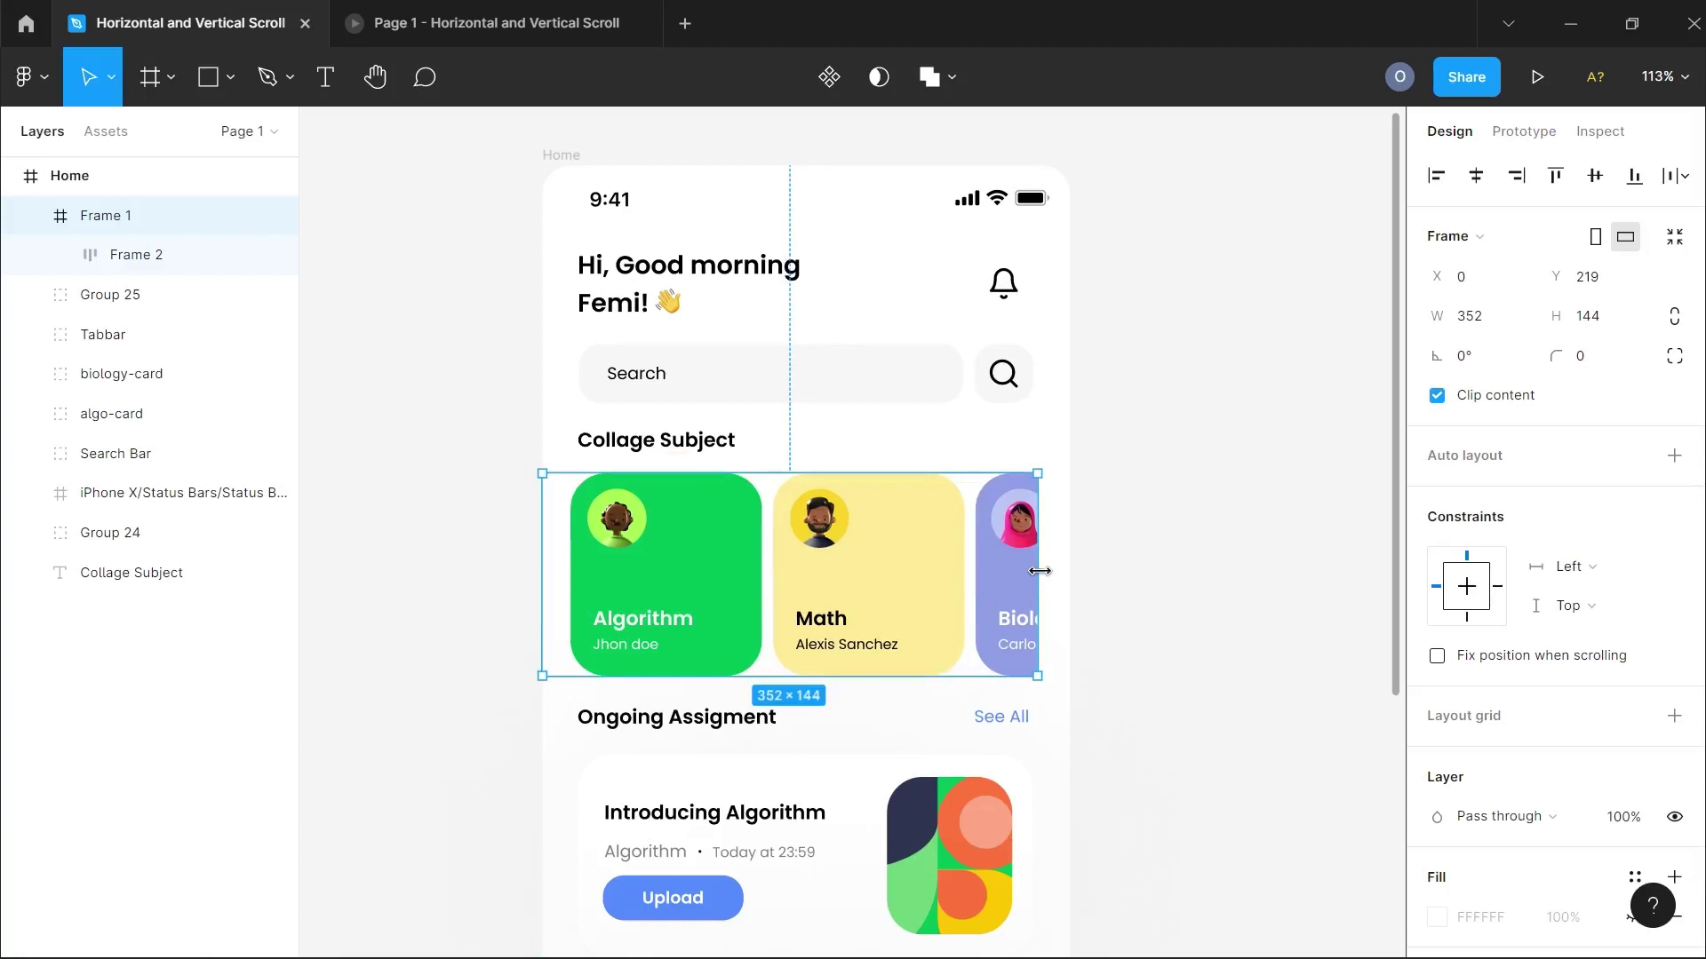
pyautogui.moveTo(1040, 572); pyautogui.dragTo(1071, 563)
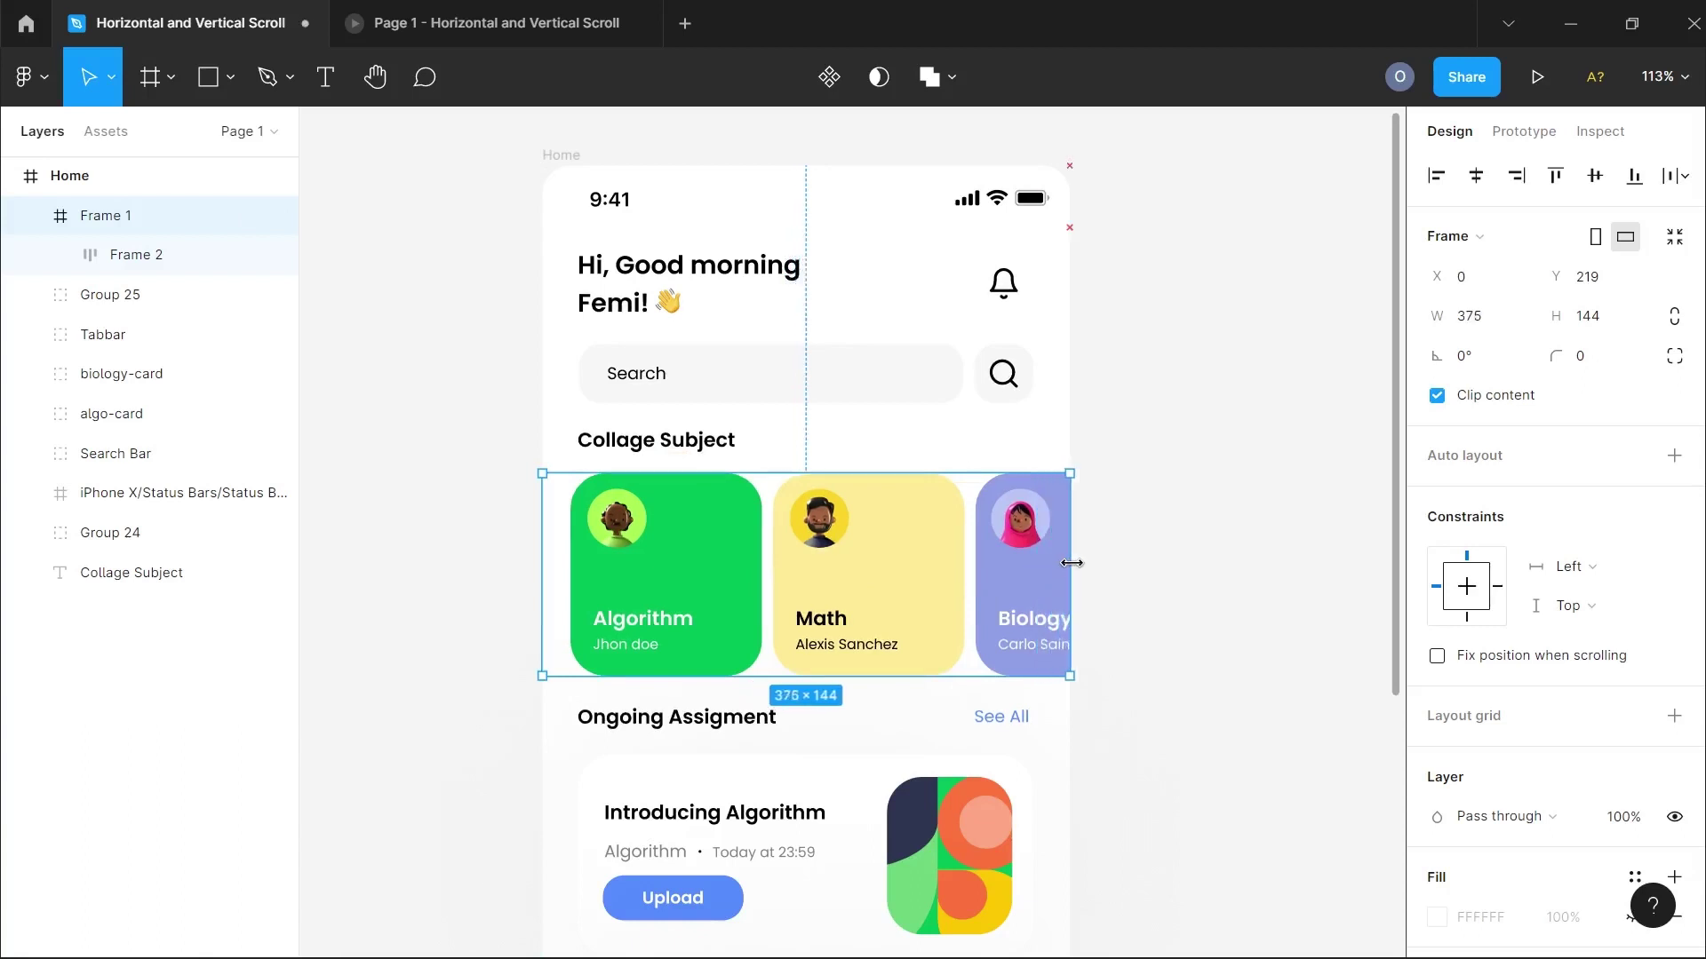
pyautogui.click(1101, 525)
pyautogui.click(1536, 78)
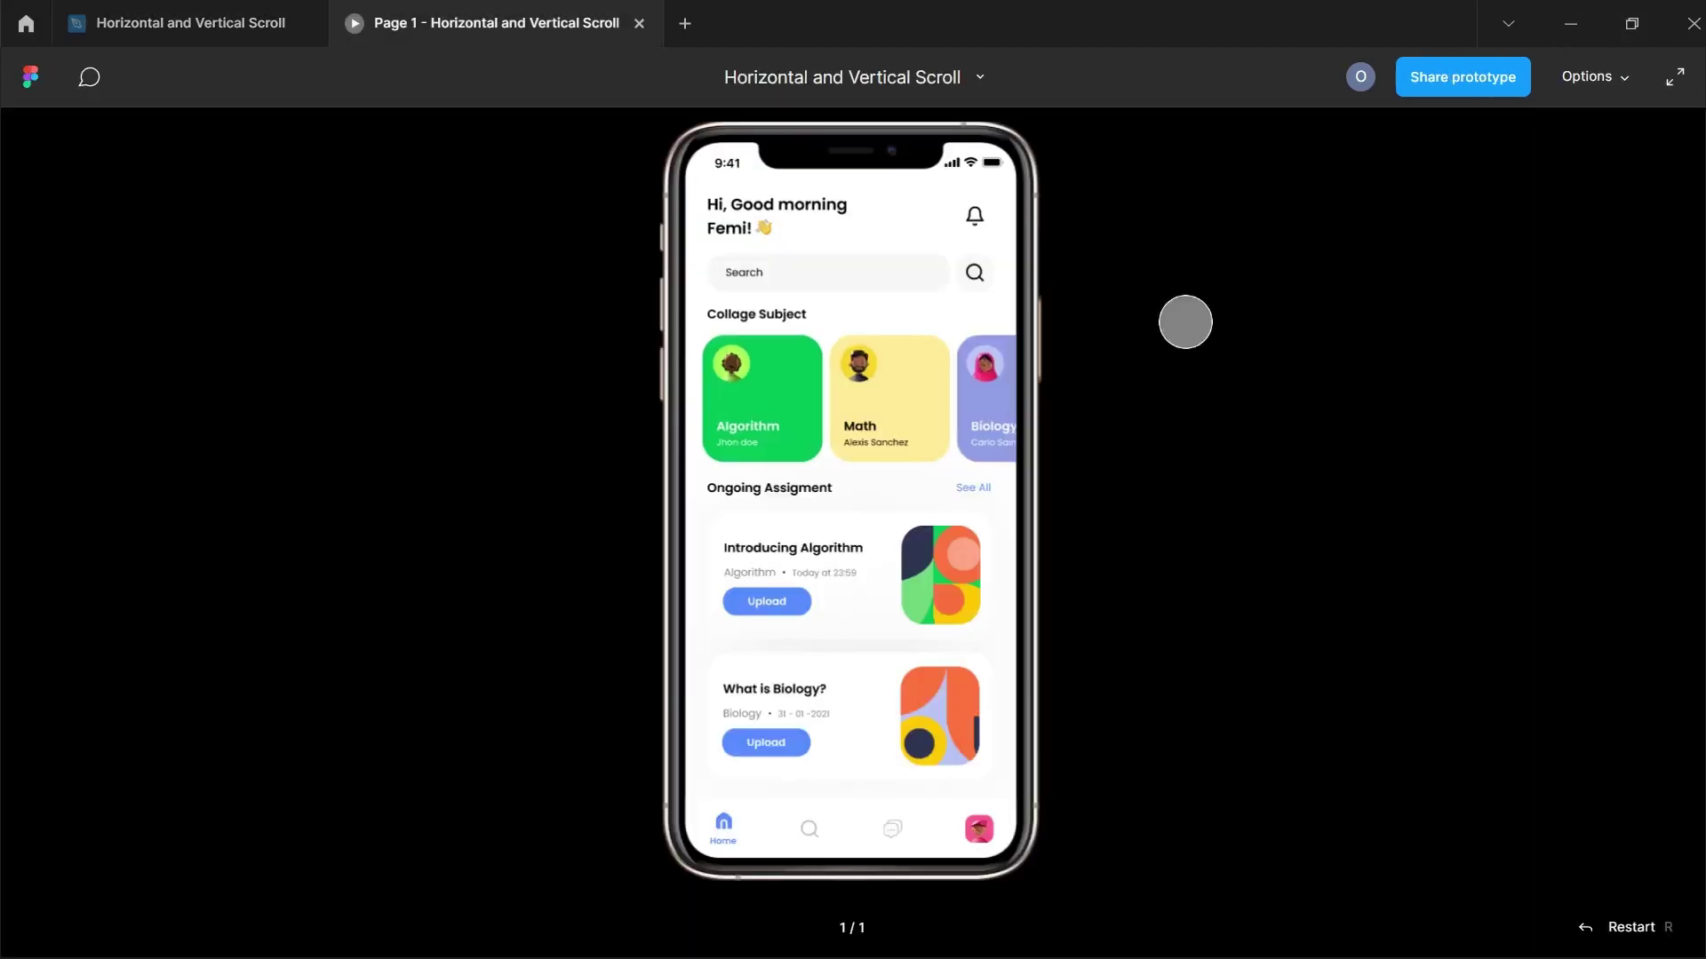
# - Drag the padded subject-card row sideways in the preview, then return to the editor and select Frame 1
pyautogui.moveTo(959, 418); pyautogui.dragTo(692, 371)
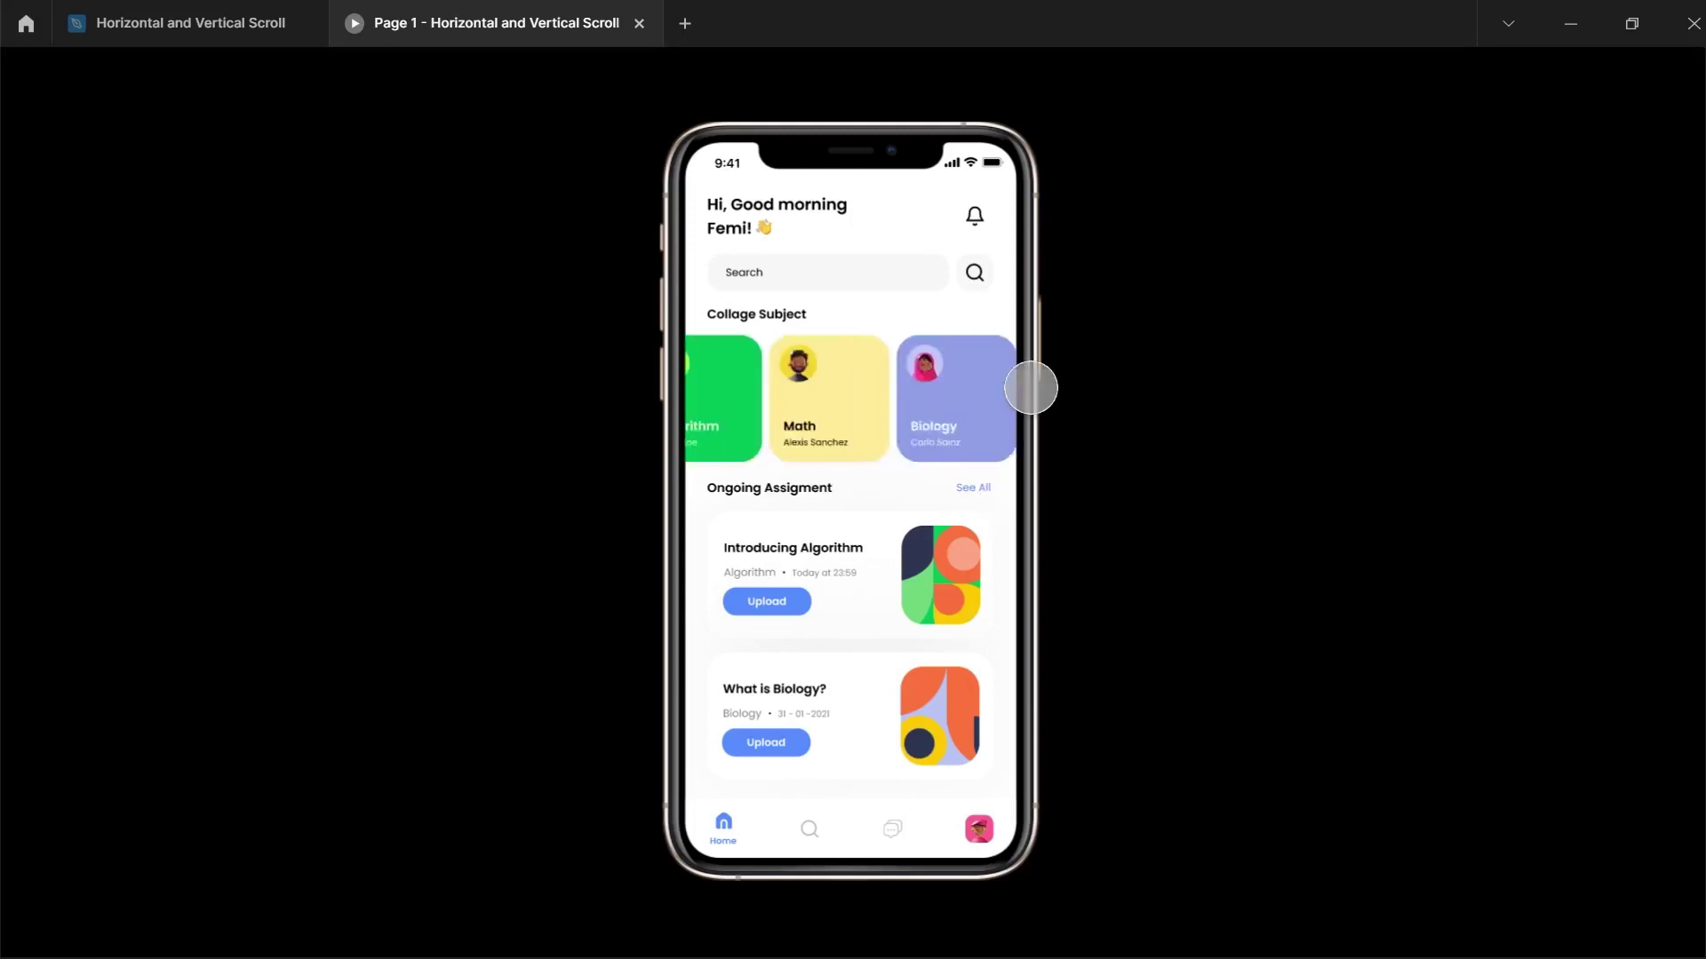
pyautogui.moveTo(684, 381); pyautogui.dragTo(601, 411)
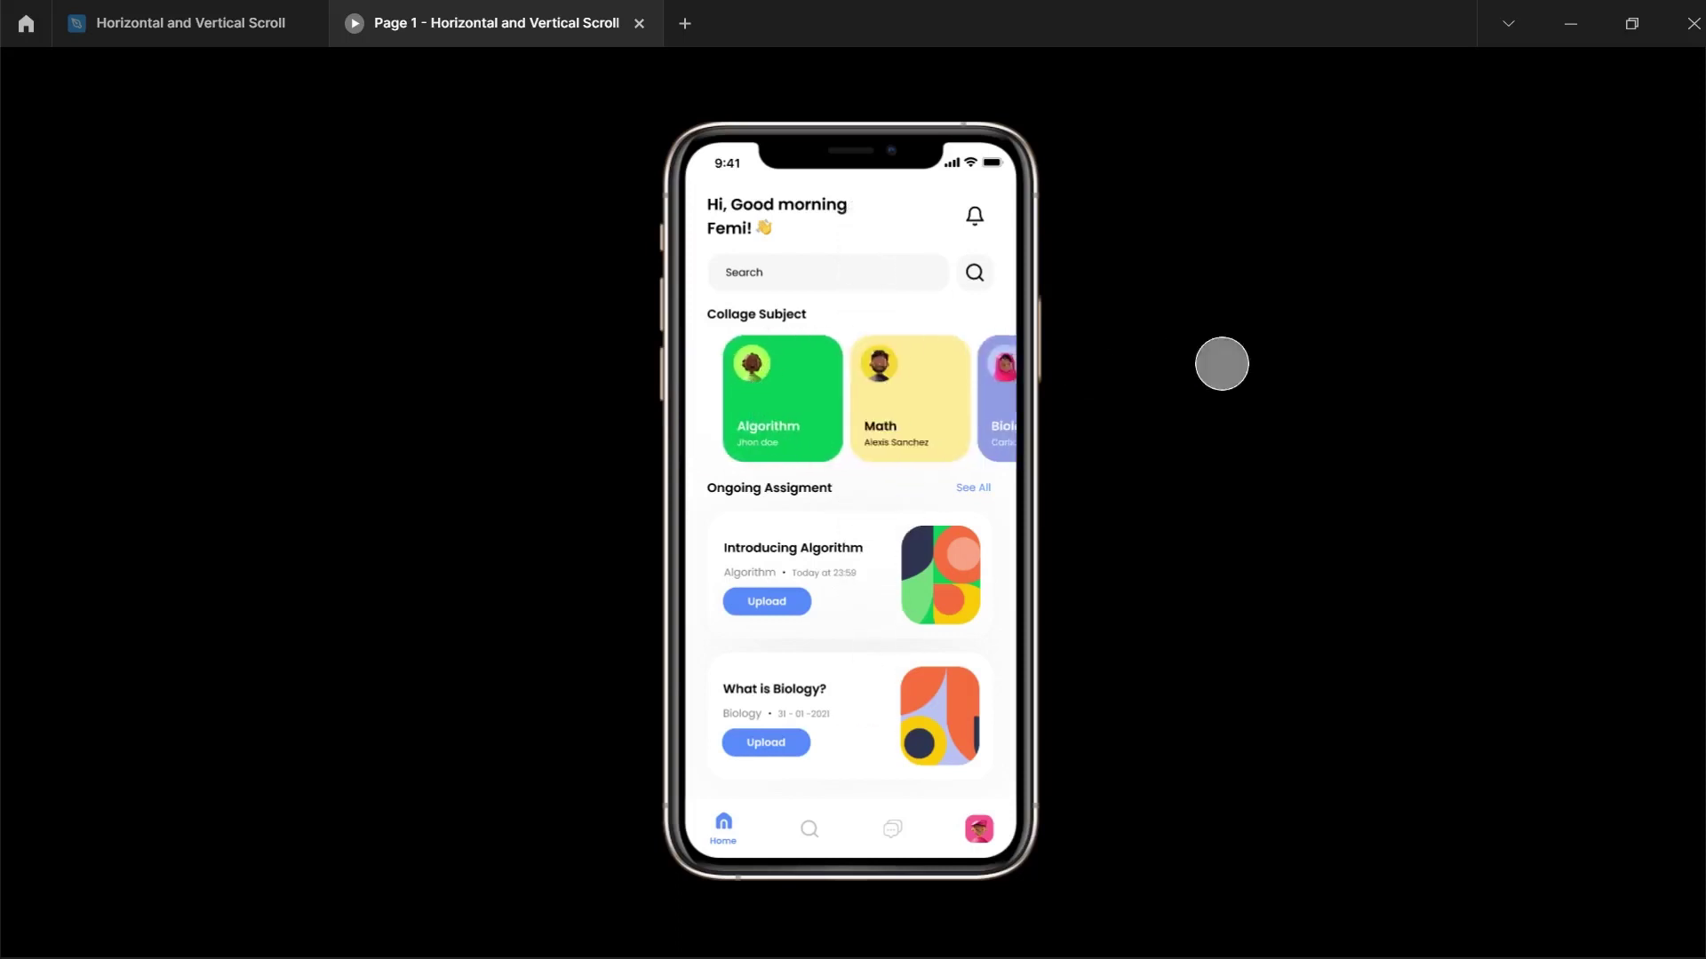
pyautogui.click(199, 24)
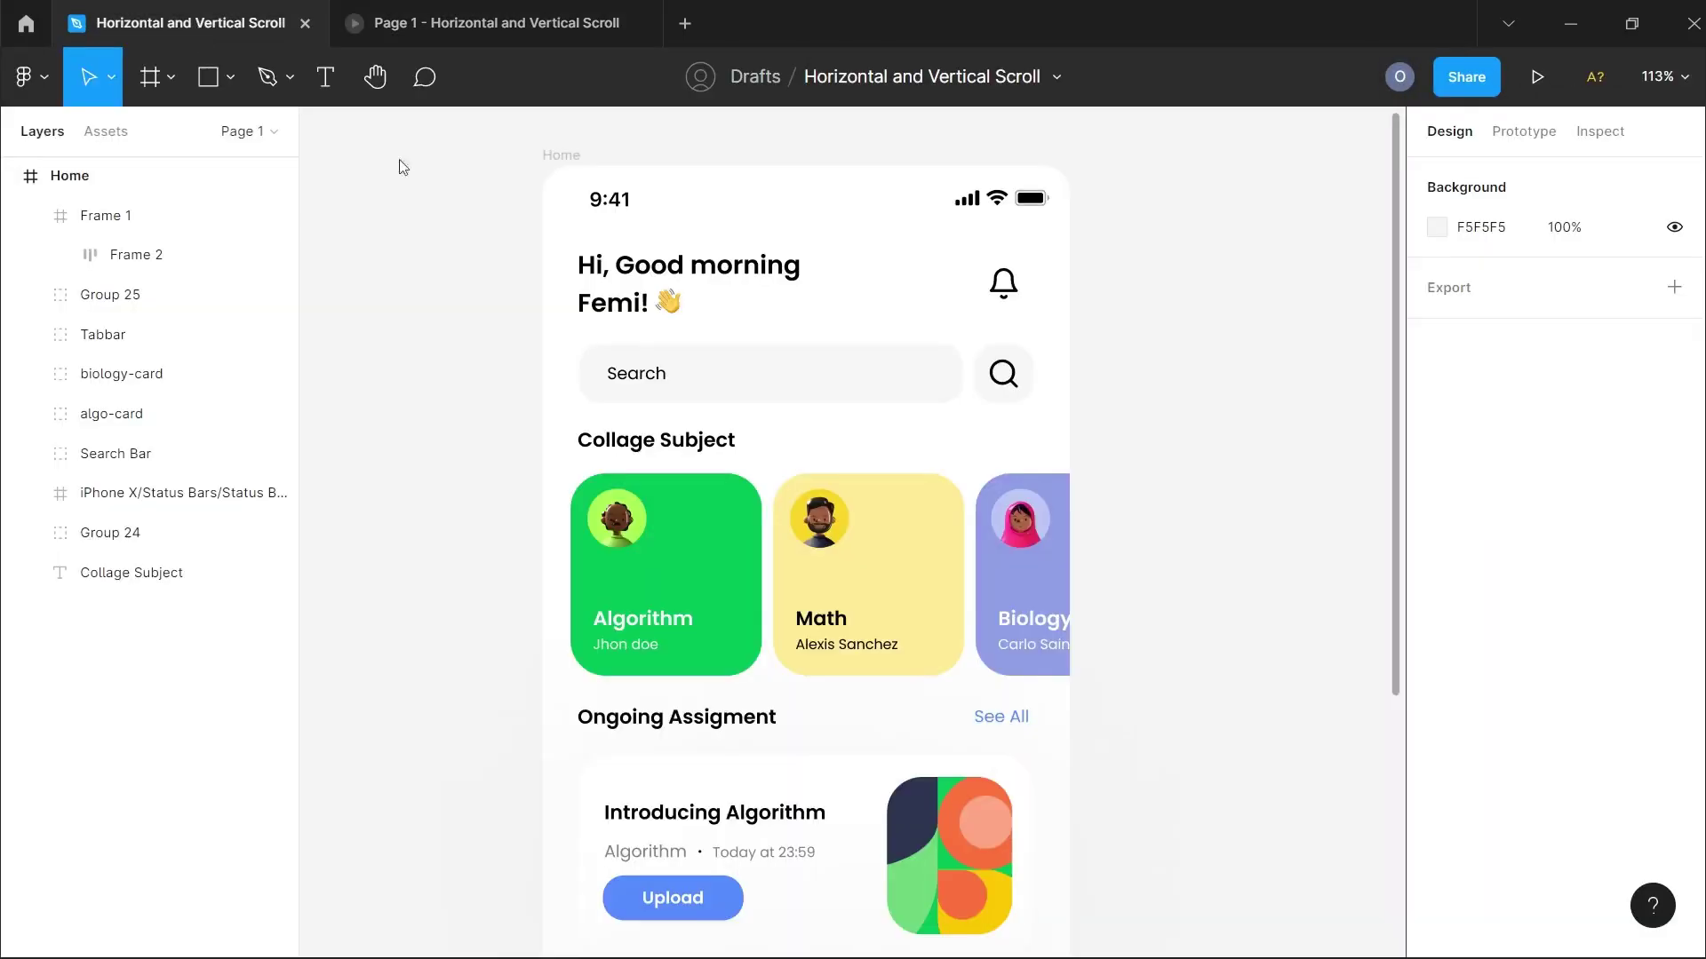
pyautogui.click(853, 563)
pyautogui.scroll(-1, 853, 564)
# - Select the Introducing Algorithm and What is Biology assignment cards on the Home screen
pyautogui.scroll(-3, 853, 567)
pyautogui.scroll(-2, 853, 567)
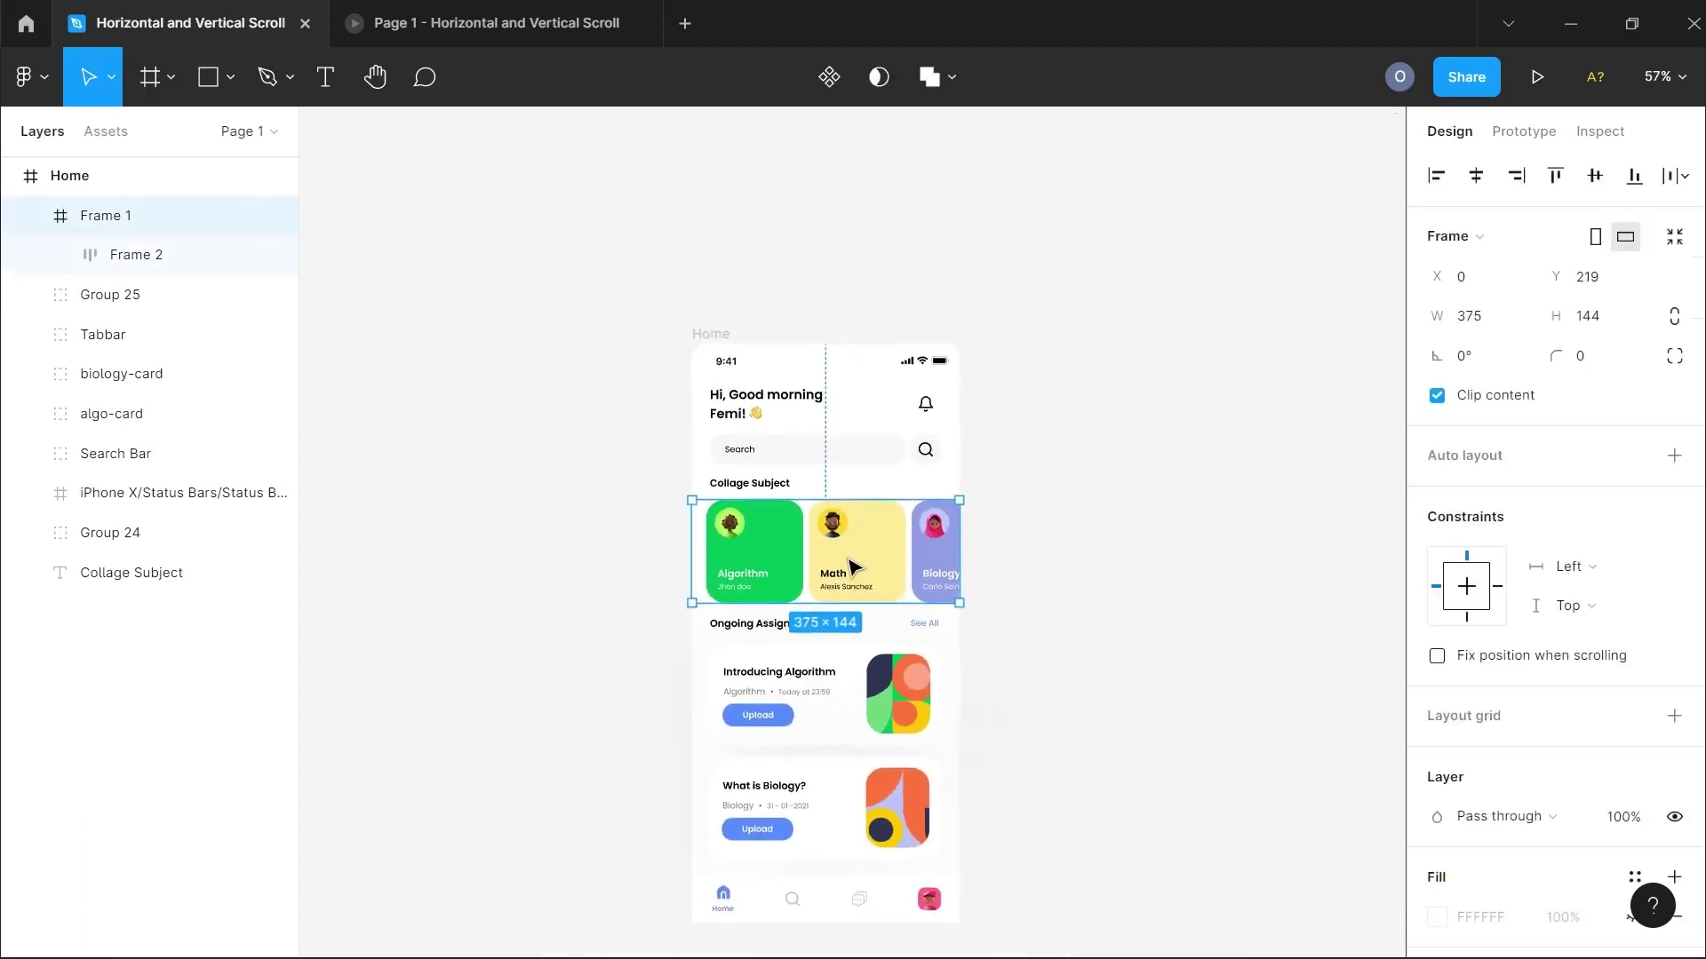
pyautogui.scroll(-2, 853, 568)
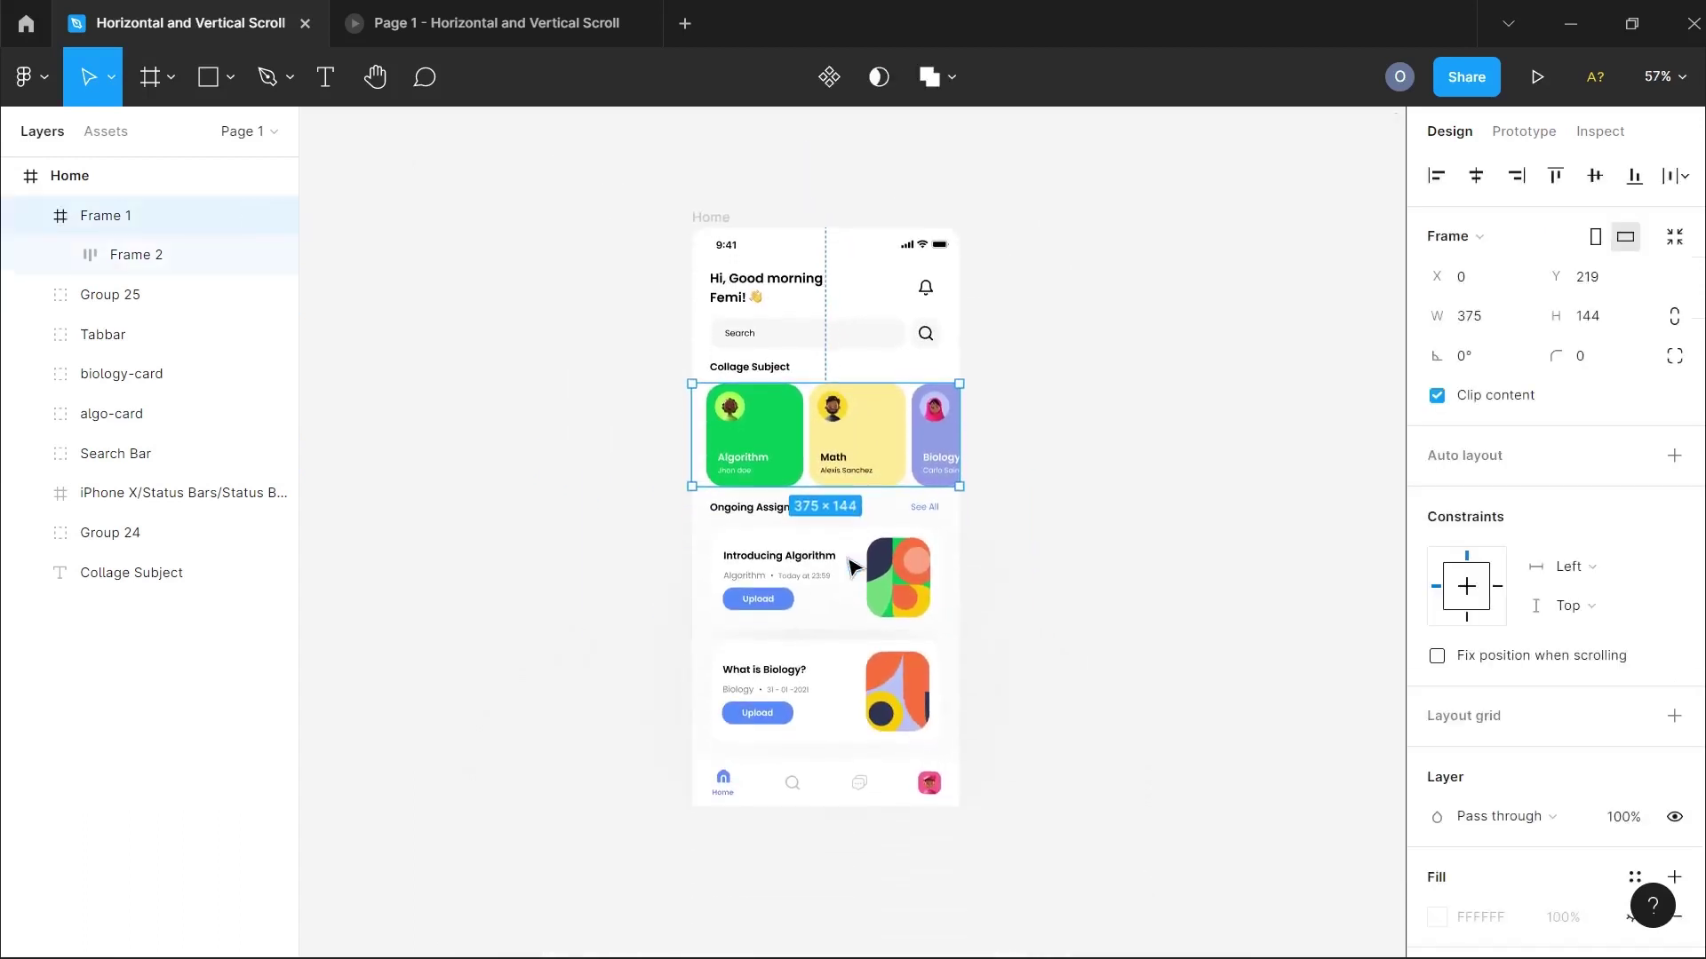
pyautogui.click(720, 213)
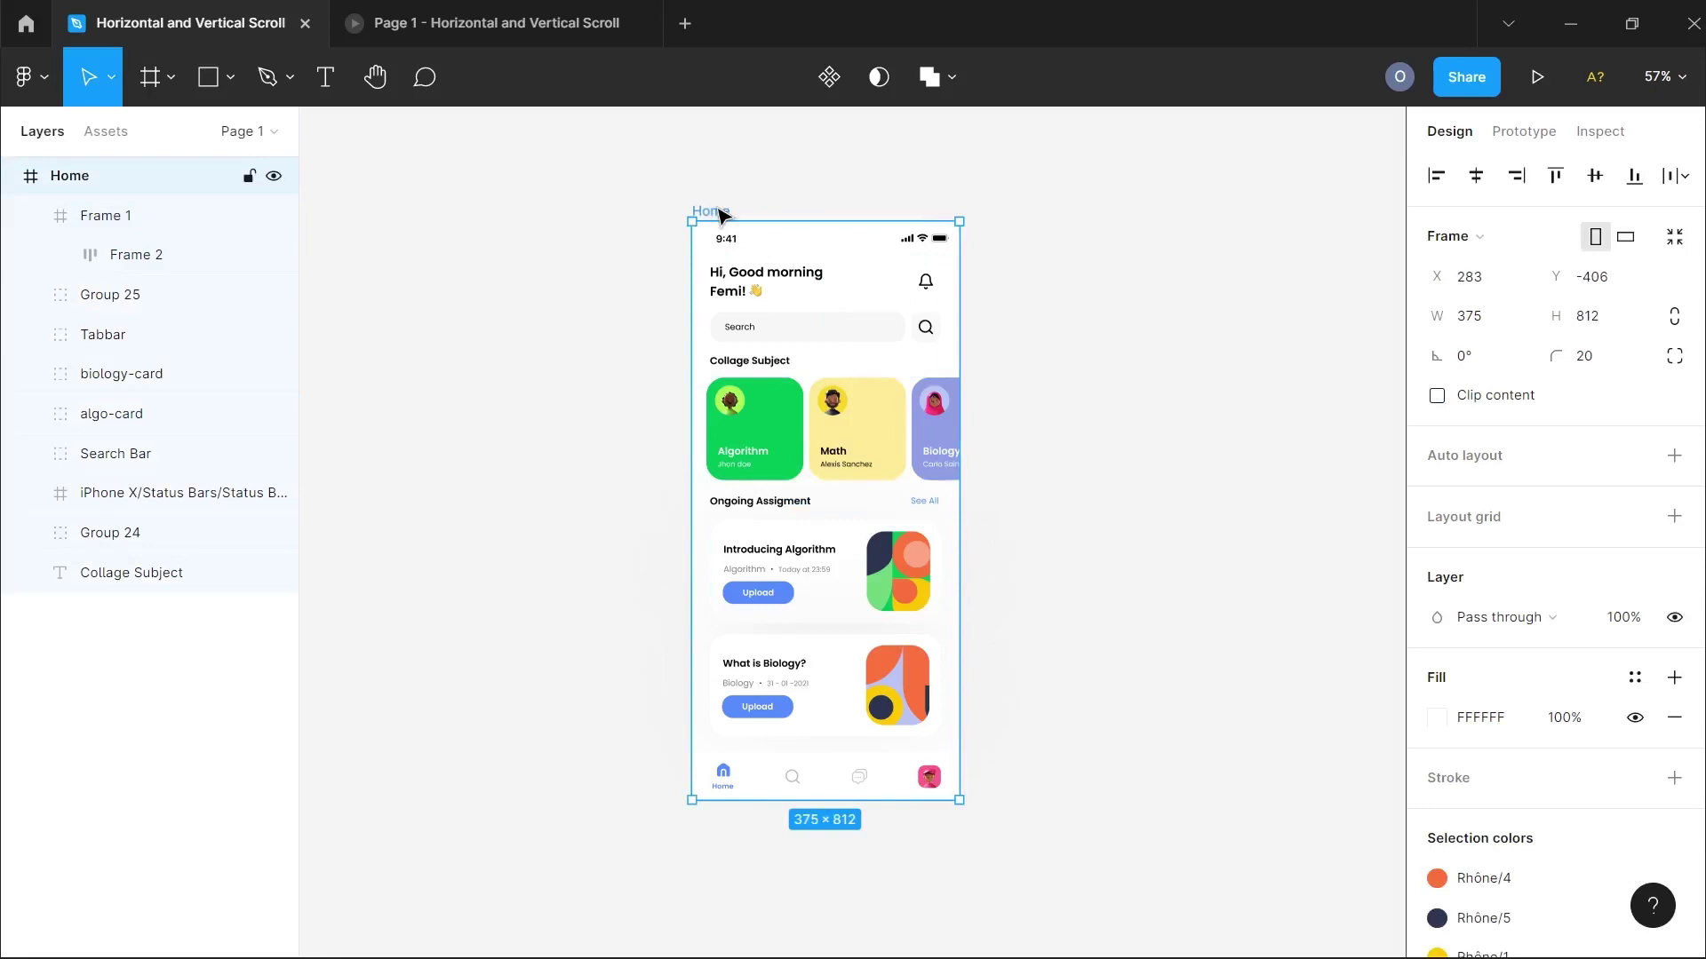
pyautogui.scroll(-2, 816, 464)
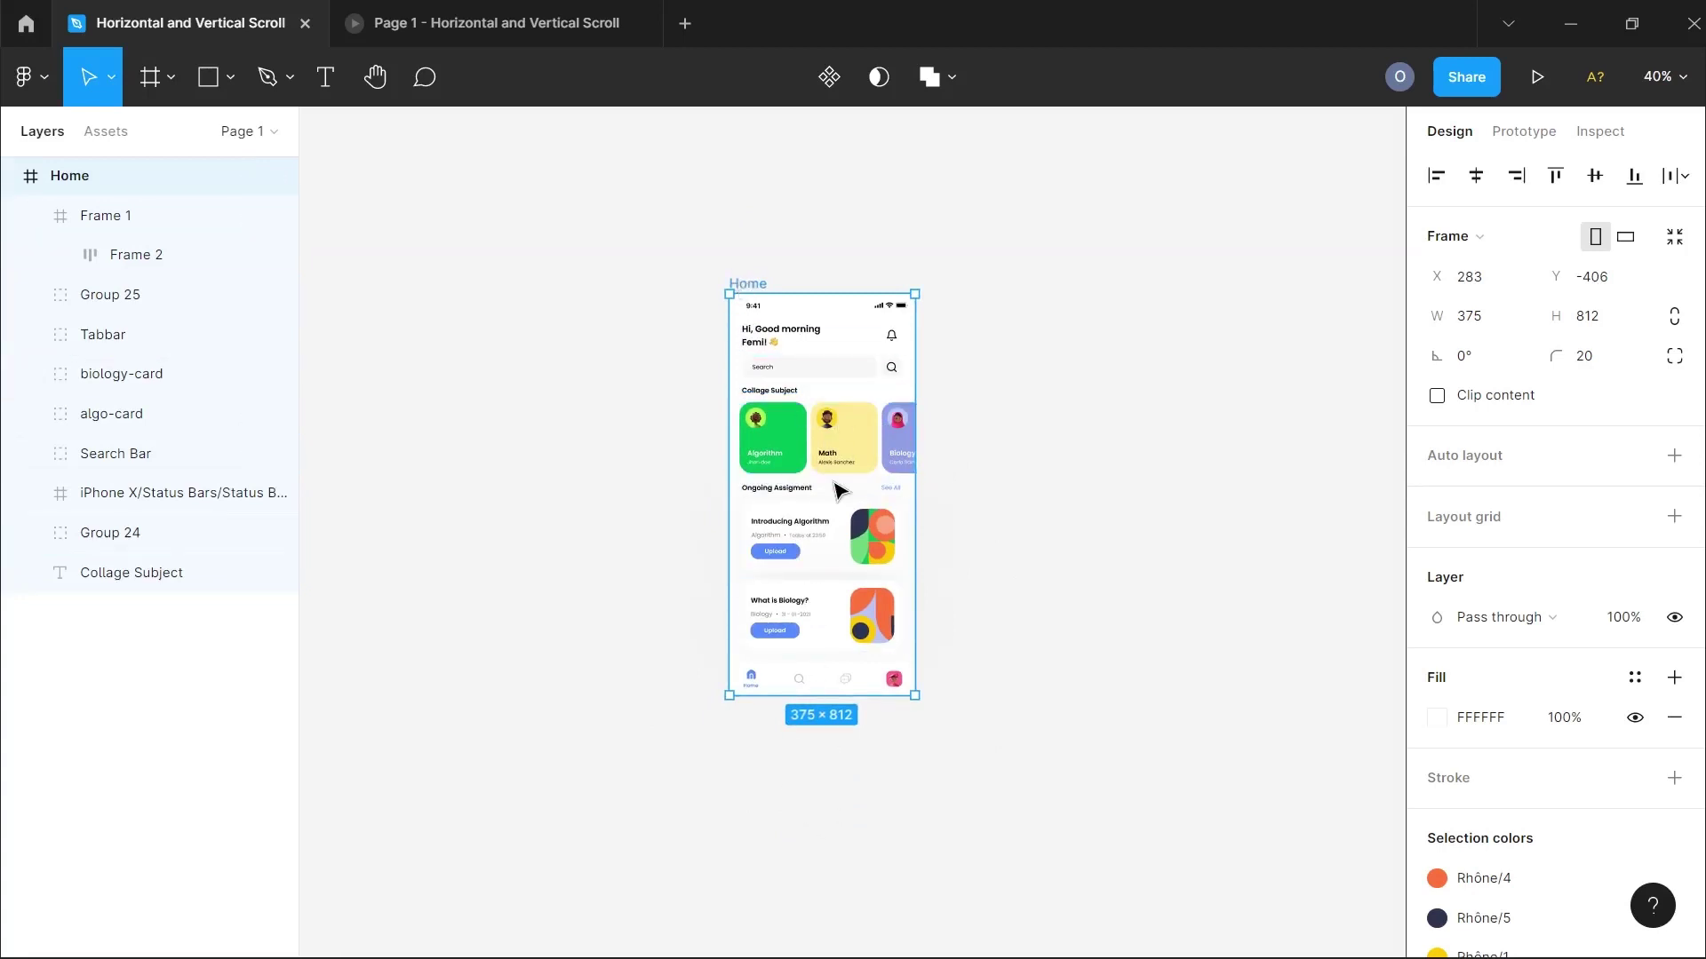
pyautogui.click(835, 534)
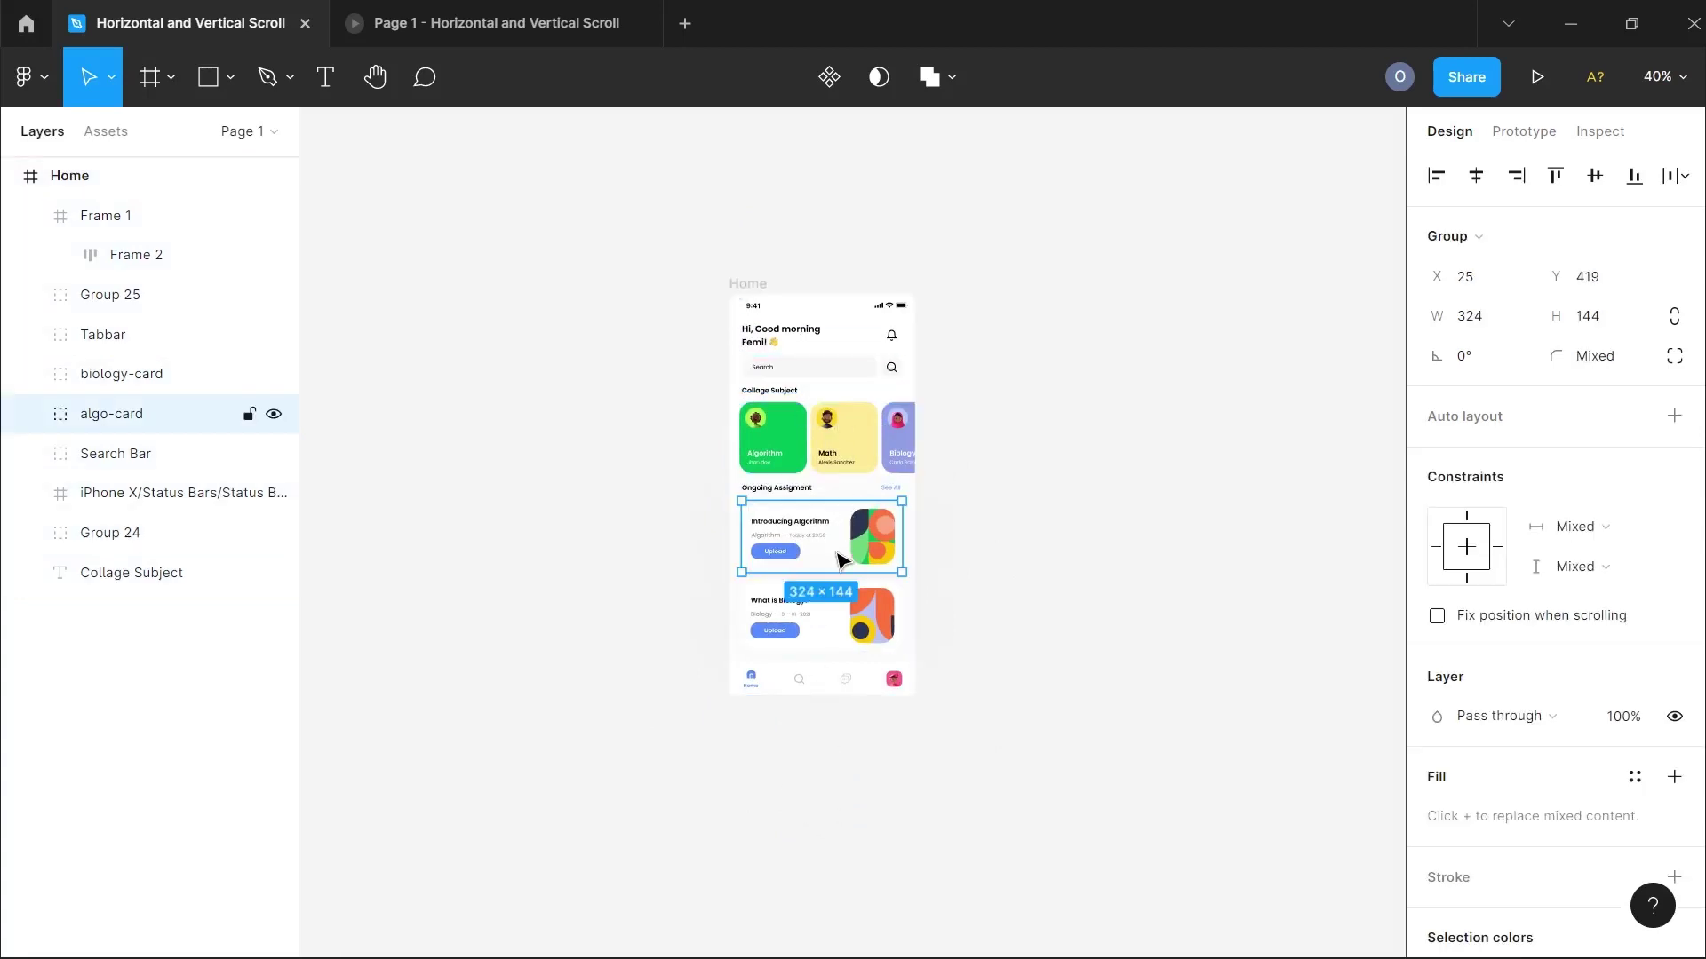
pyautogui.keyDown('shift'); pyautogui.click(842, 633); pyautogui.keyUp('shift')
# - Move copies of the two cards beside the phone and stack all four in vertical auto layout with 16 spacing
pyautogui.moveTo(785, 614); pyautogui.dragTo(1008, 757)
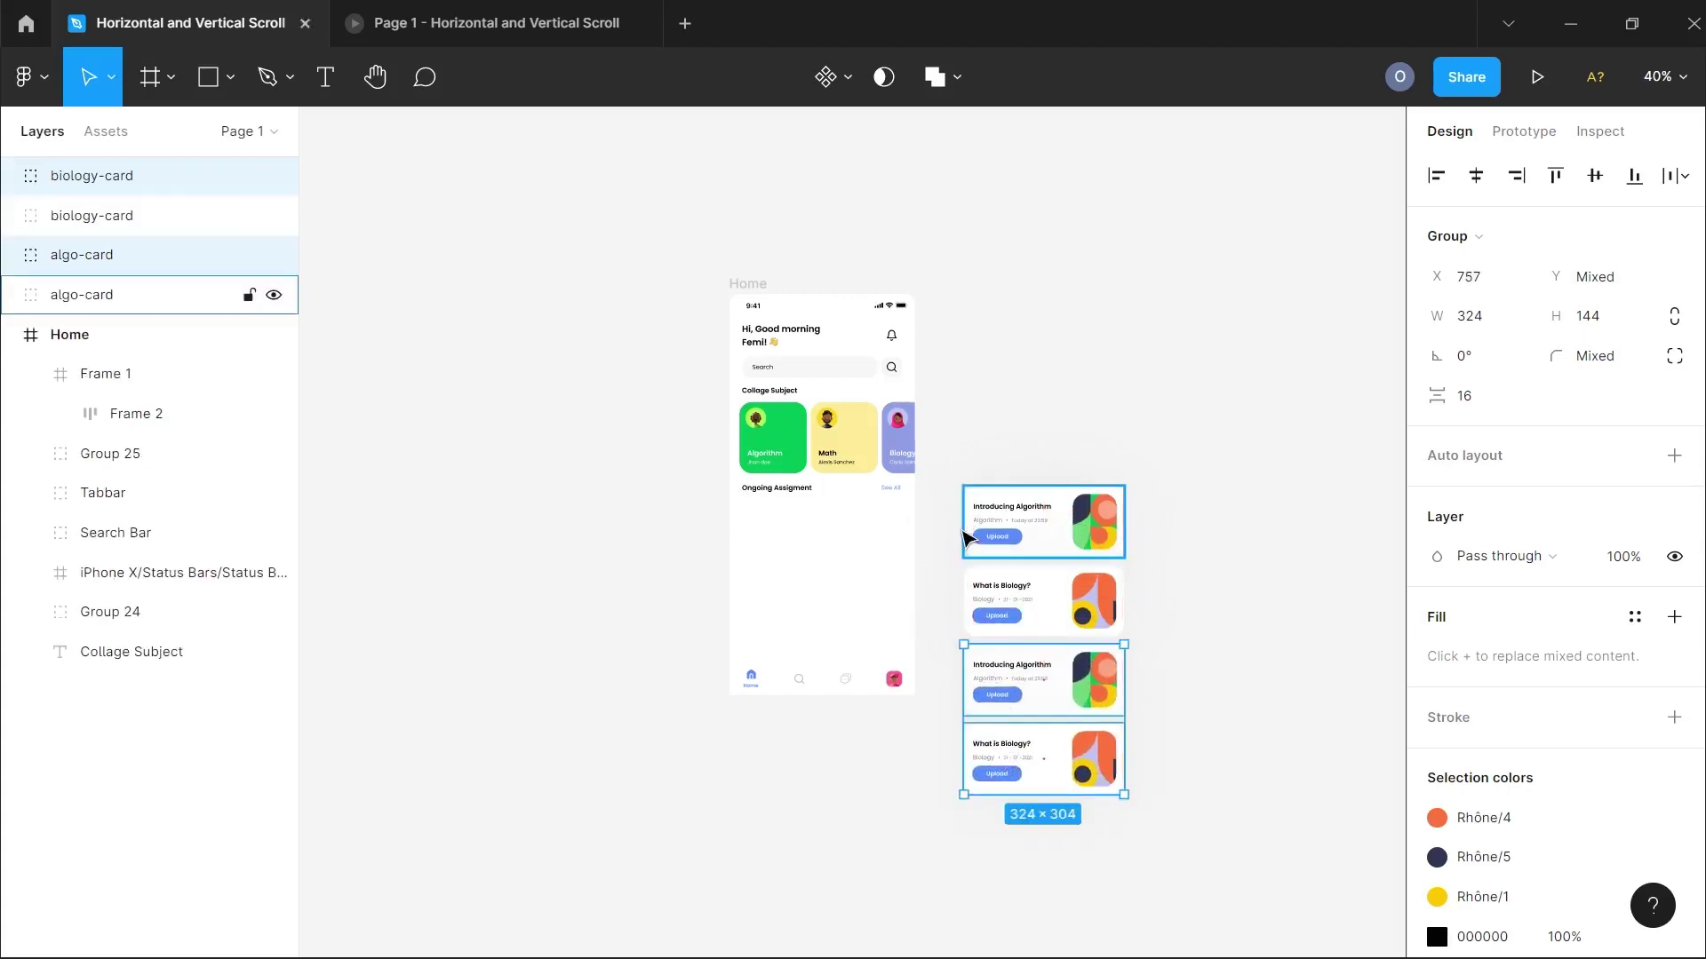
pyautogui.moveTo(947, 477); pyautogui.dragTo(1190, 878)
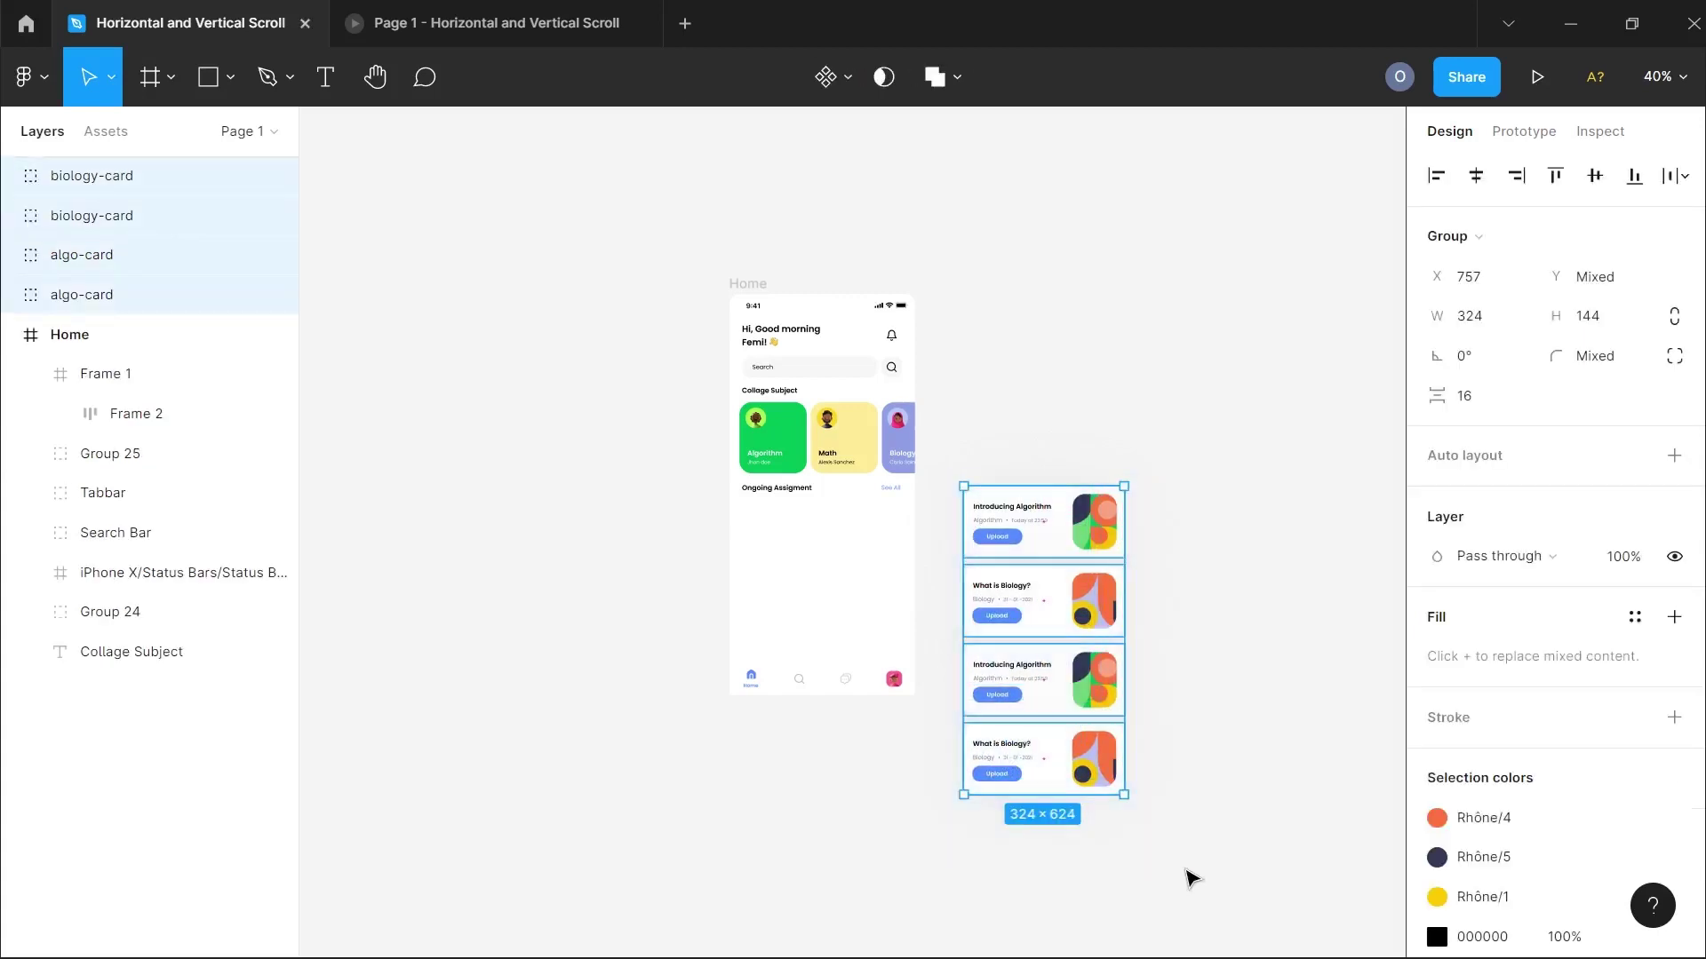
pyautogui.hotkey('shift', 'a')
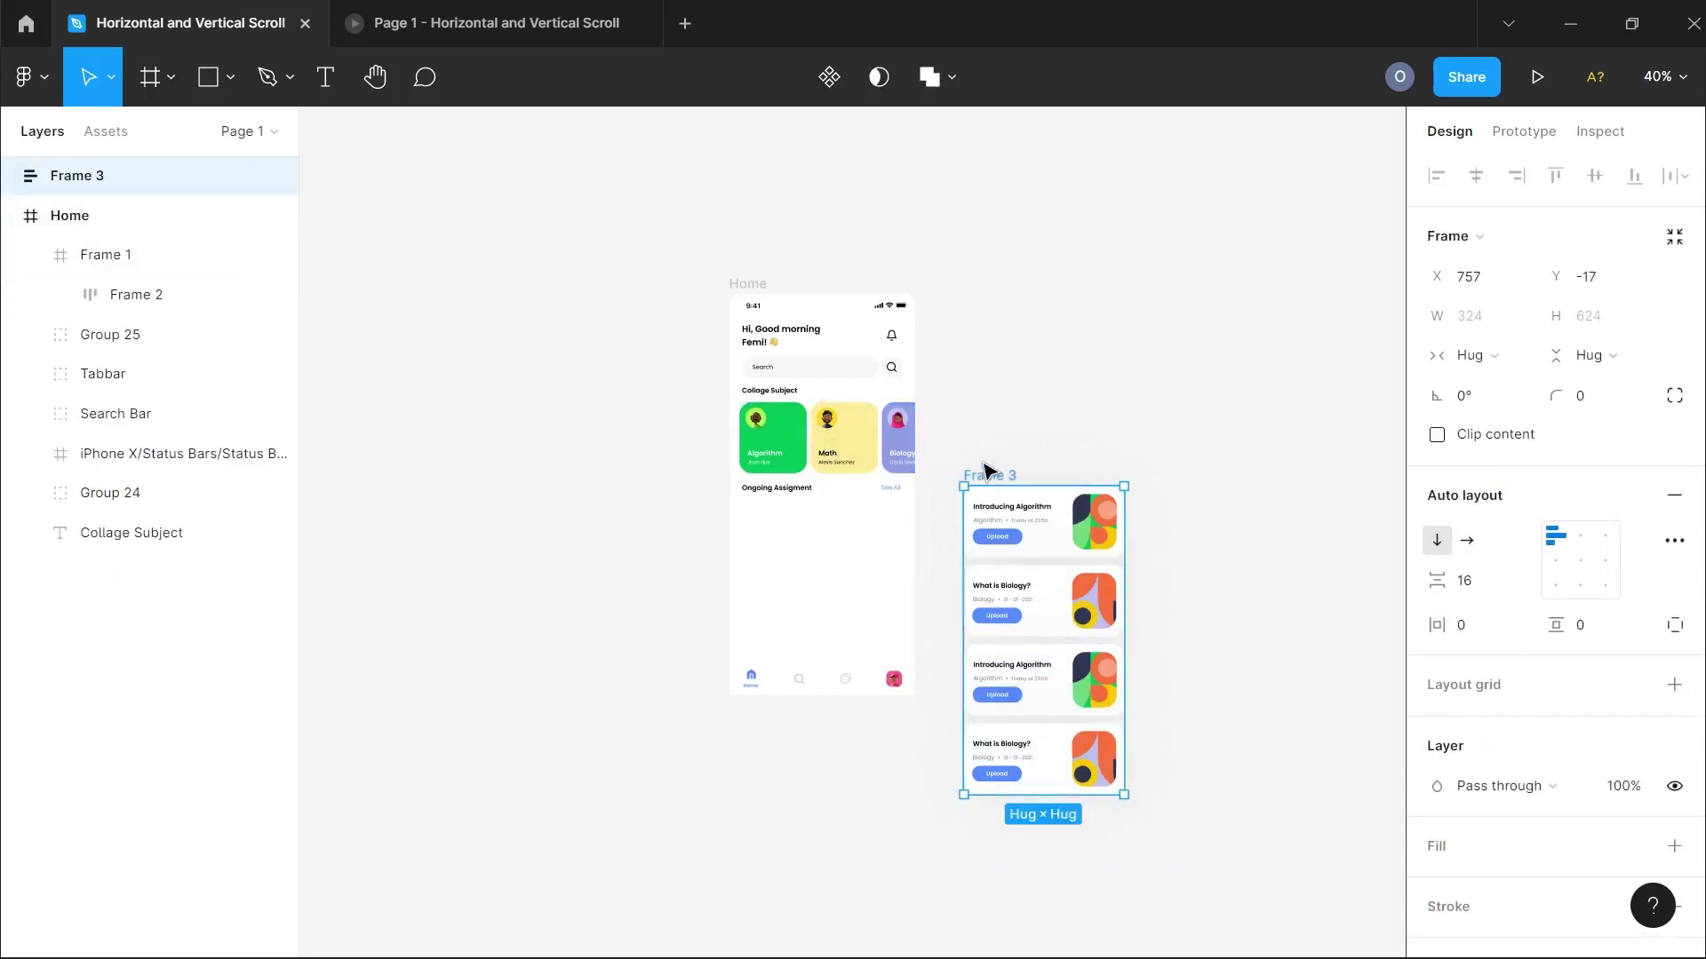
# - Move Frame 3 into Home, layer Tabbar above it, and enable Clip content on Home
pyautogui.moveTo(988, 480); pyautogui.dragTo(767, 499)
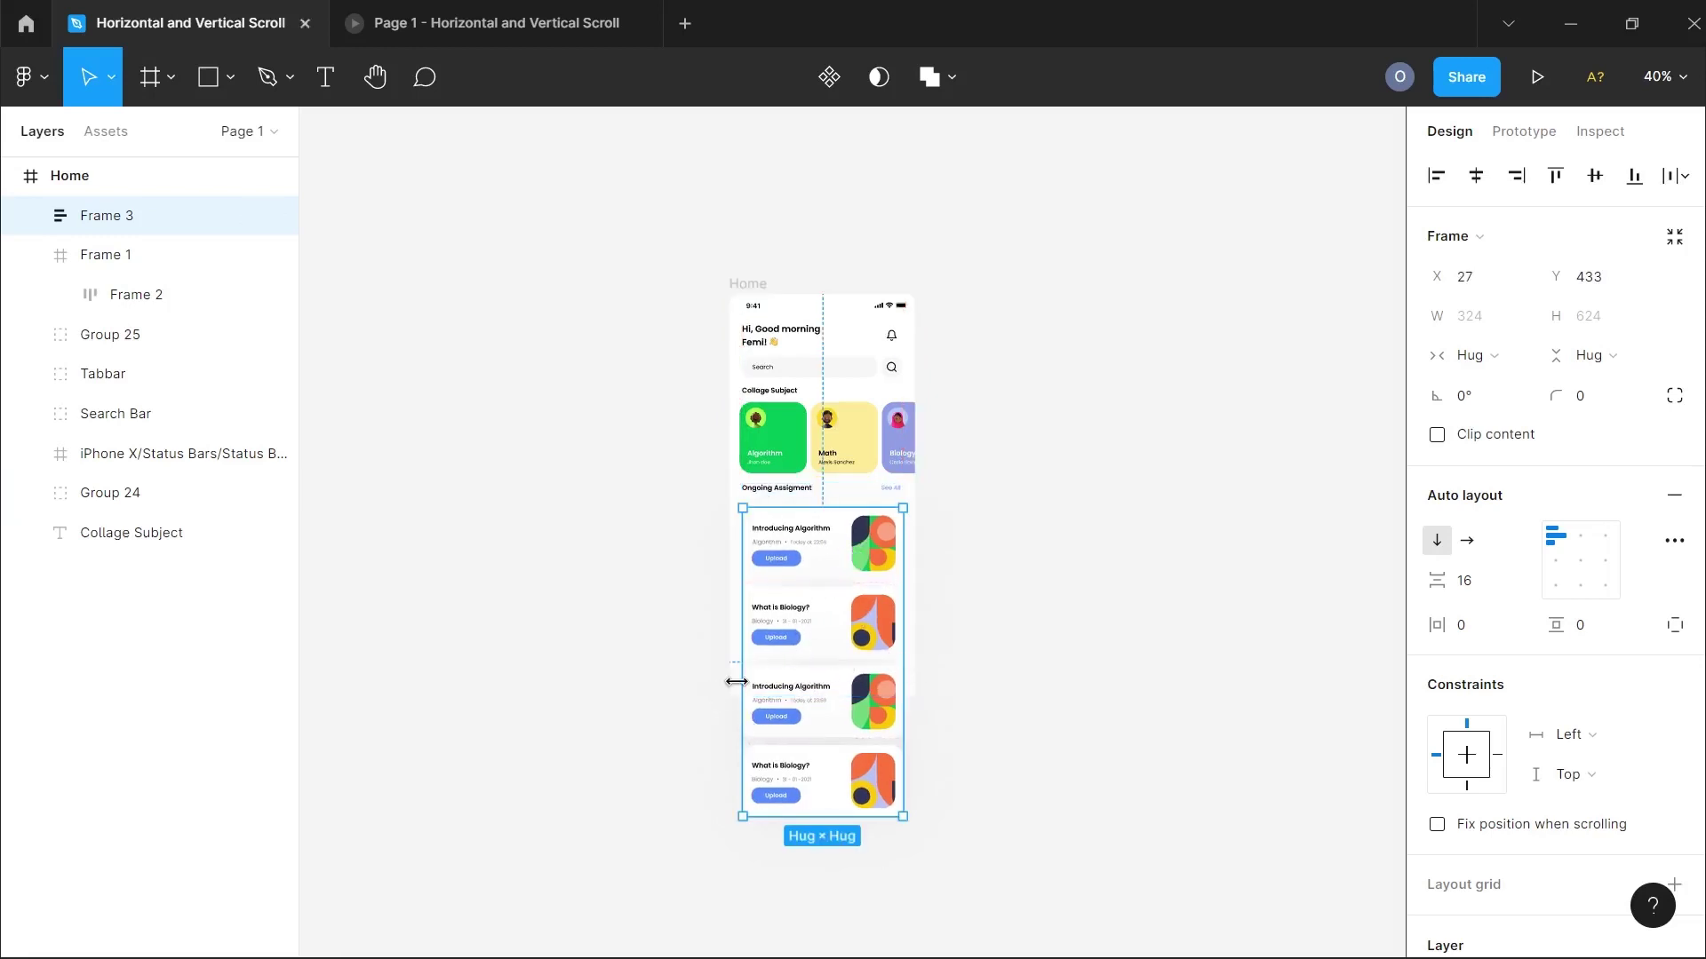
pyautogui.click(149, 388)
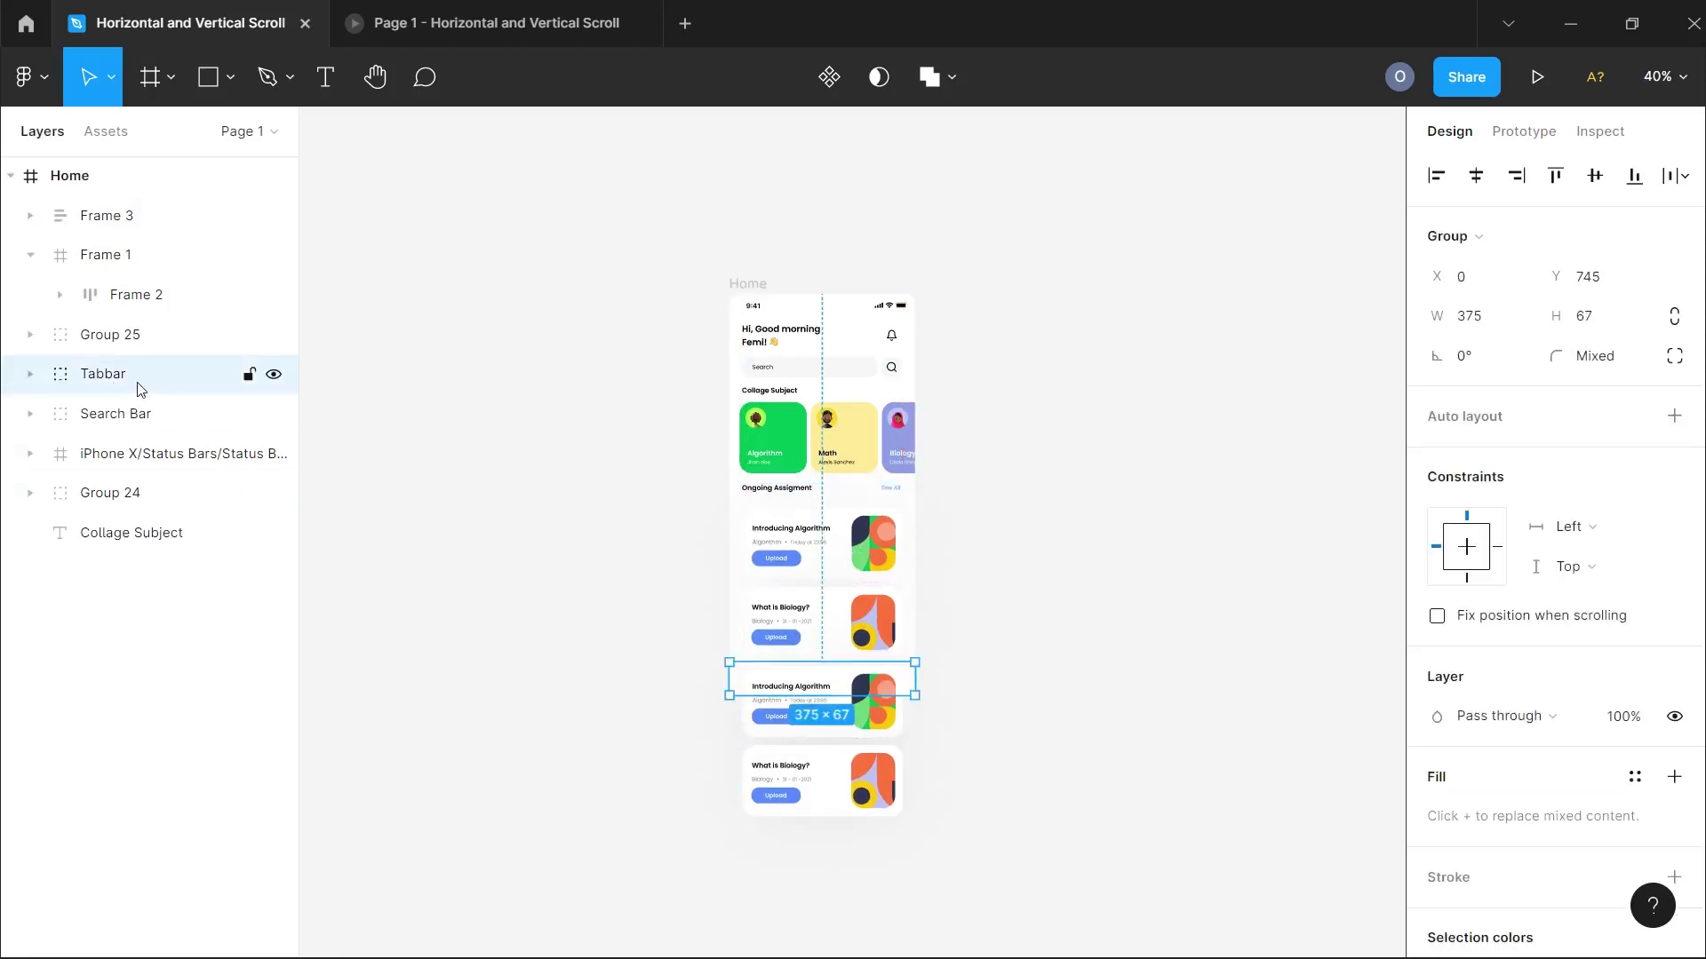
pyautogui.moveTo(105, 380); pyautogui.dragTo(74, 202)
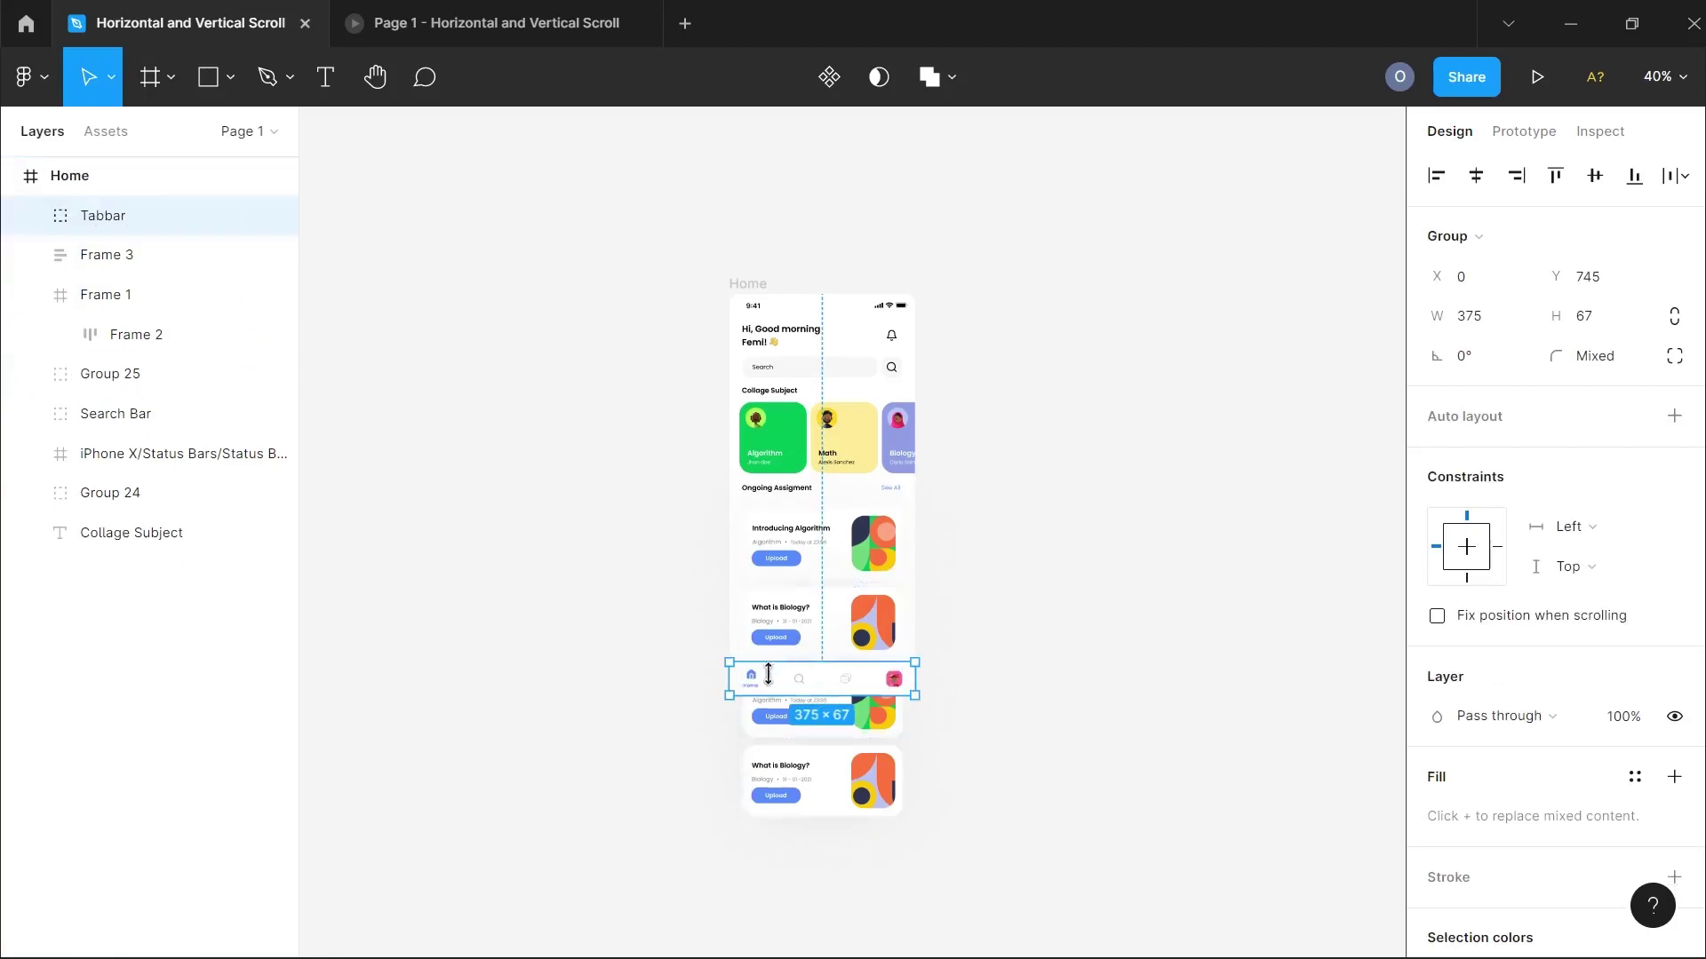
pyautogui.click(750, 284)
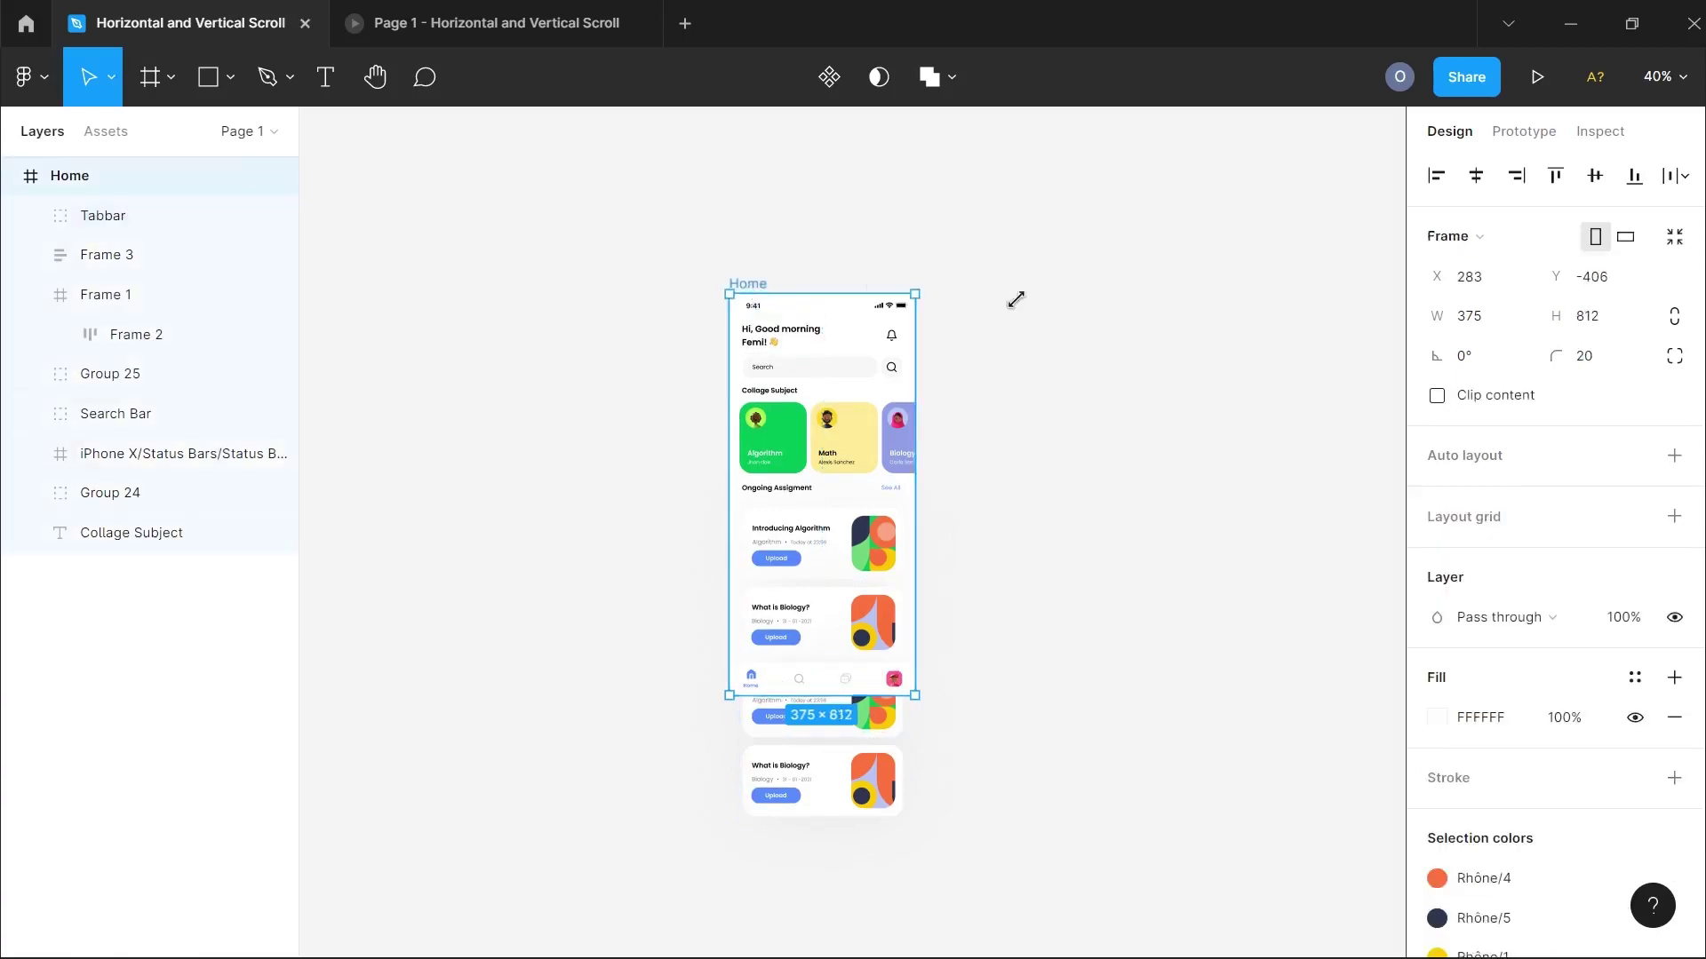
pyautogui.click(1437, 395)
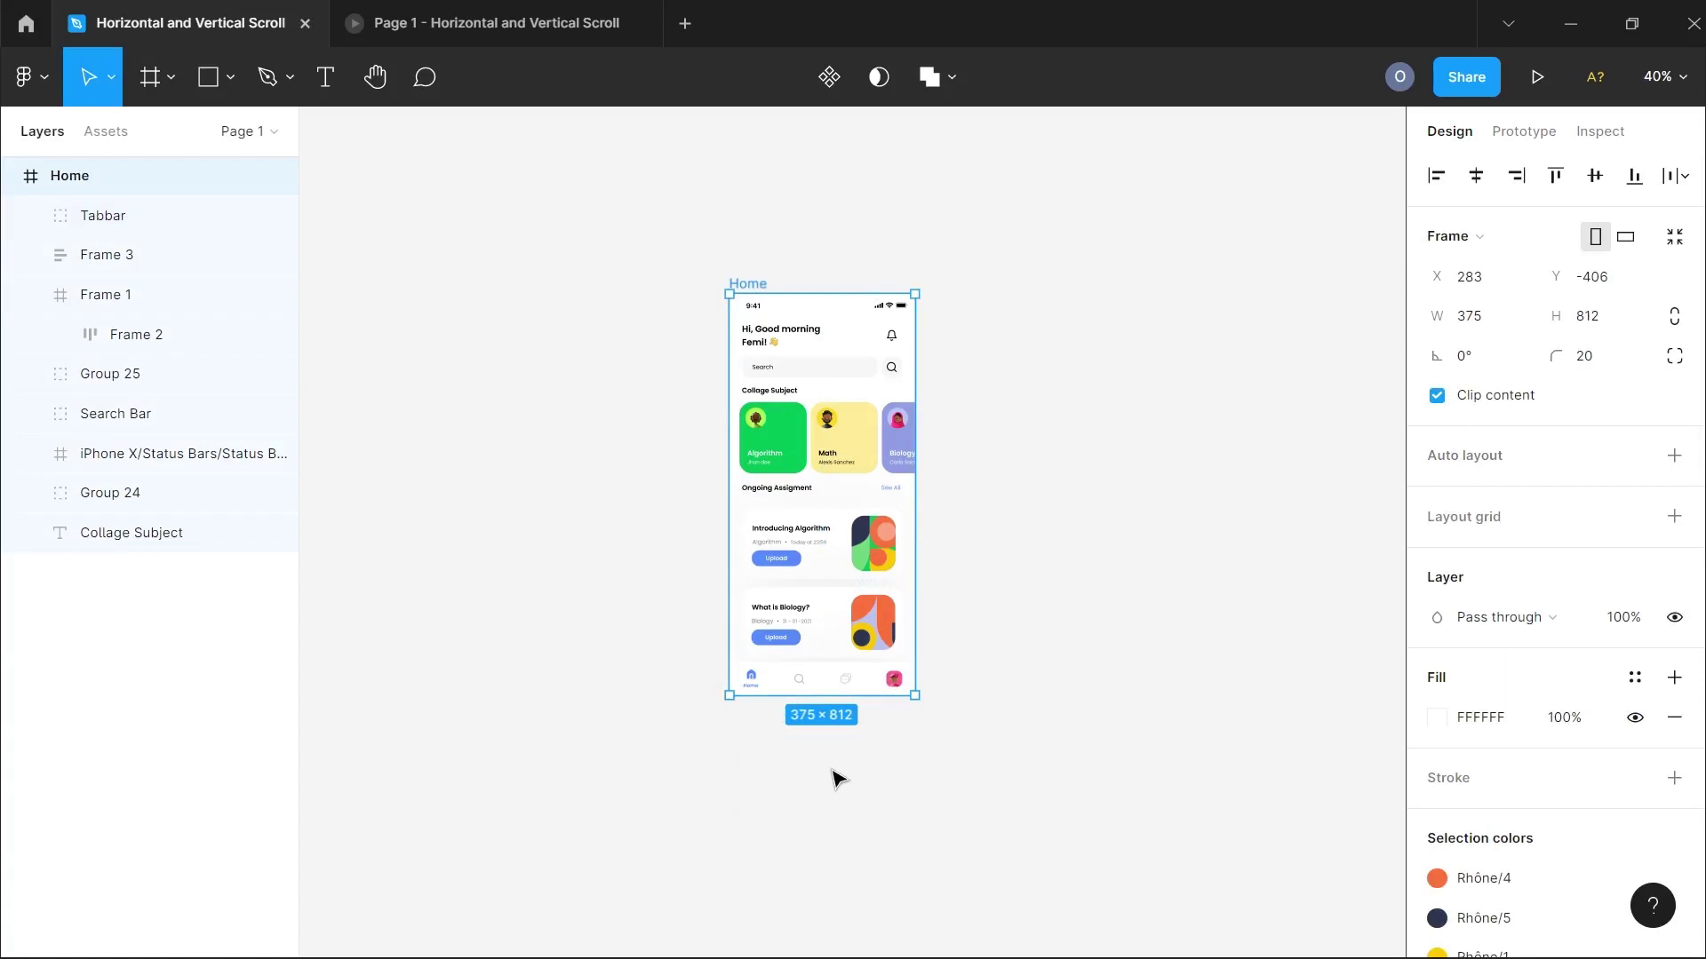
# - Set the Home frame's overflow scrolling to Vertical scrolling and present the prototype
pyautogui.scroll(3, 897, 596)
pyautogui.scroll(1, 855, 537)
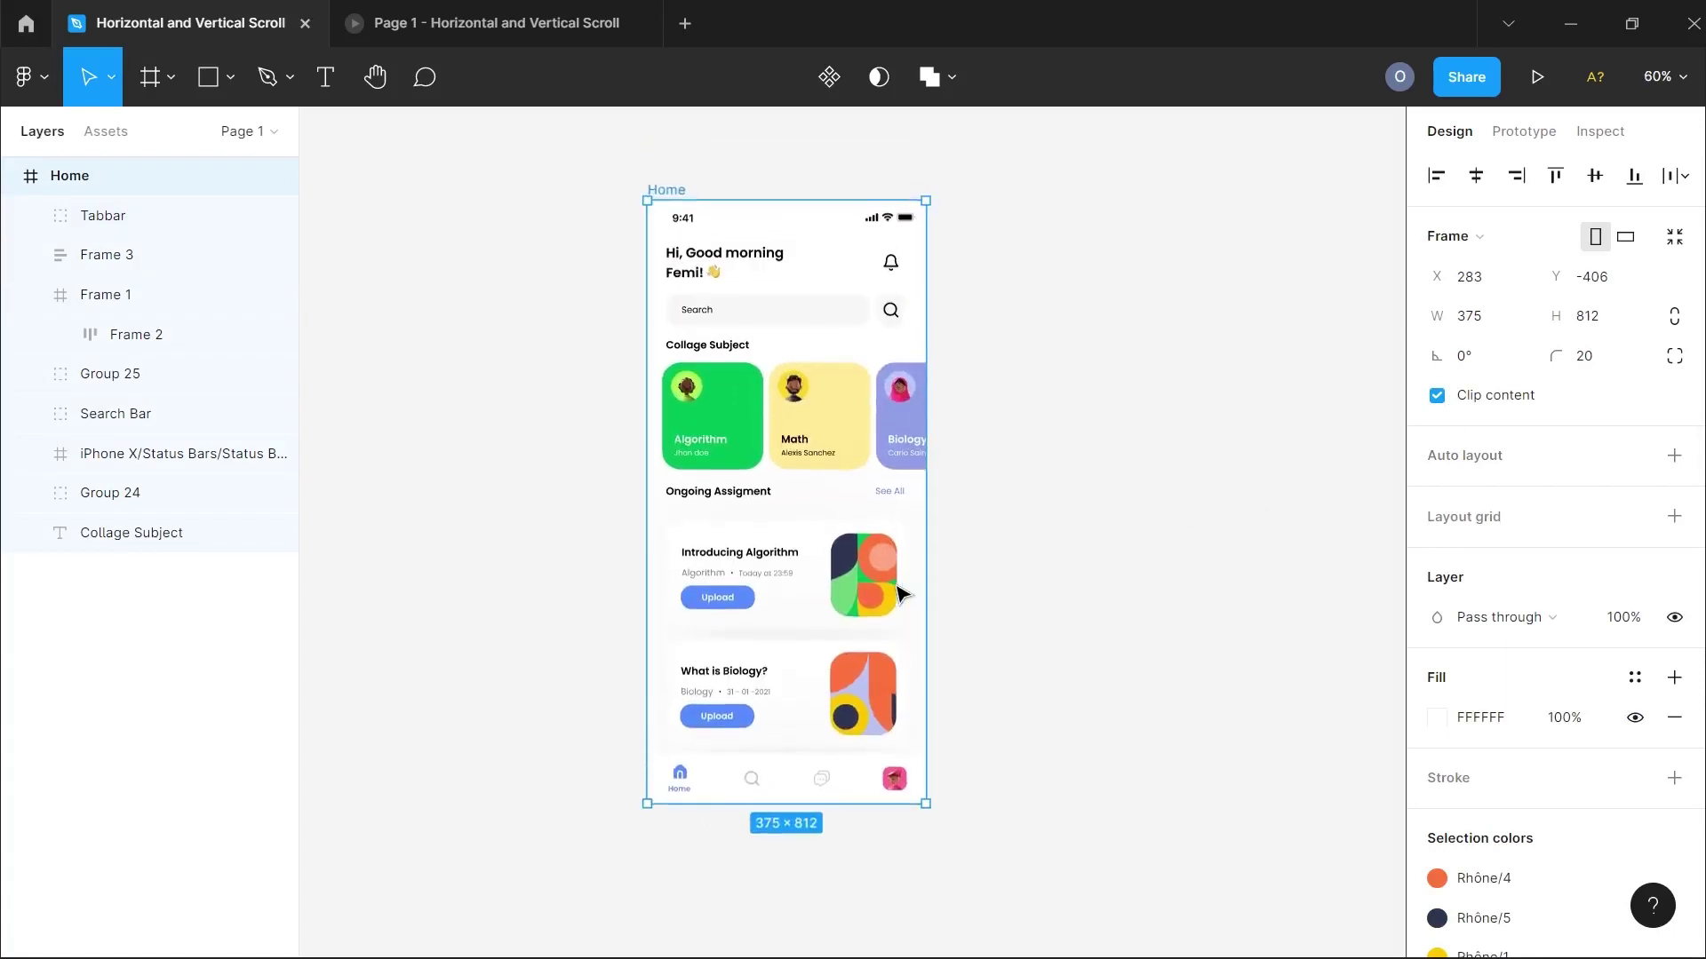
pyautogui.click(68, 215)
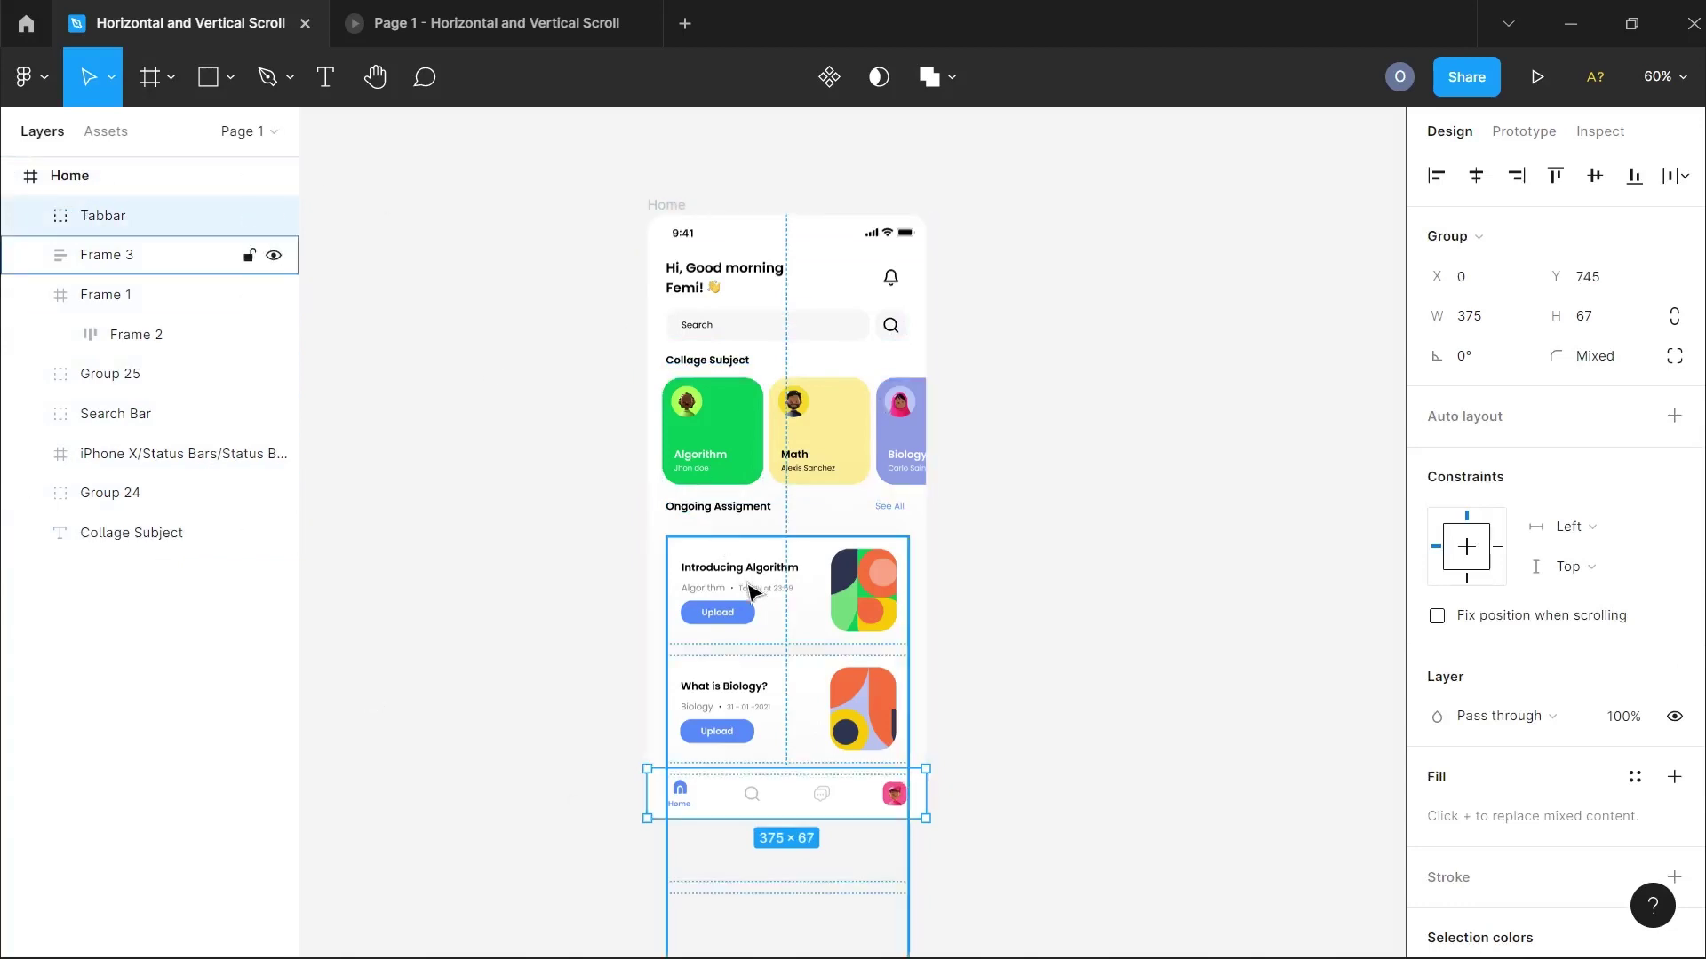
pyautogui.click(250, 257)
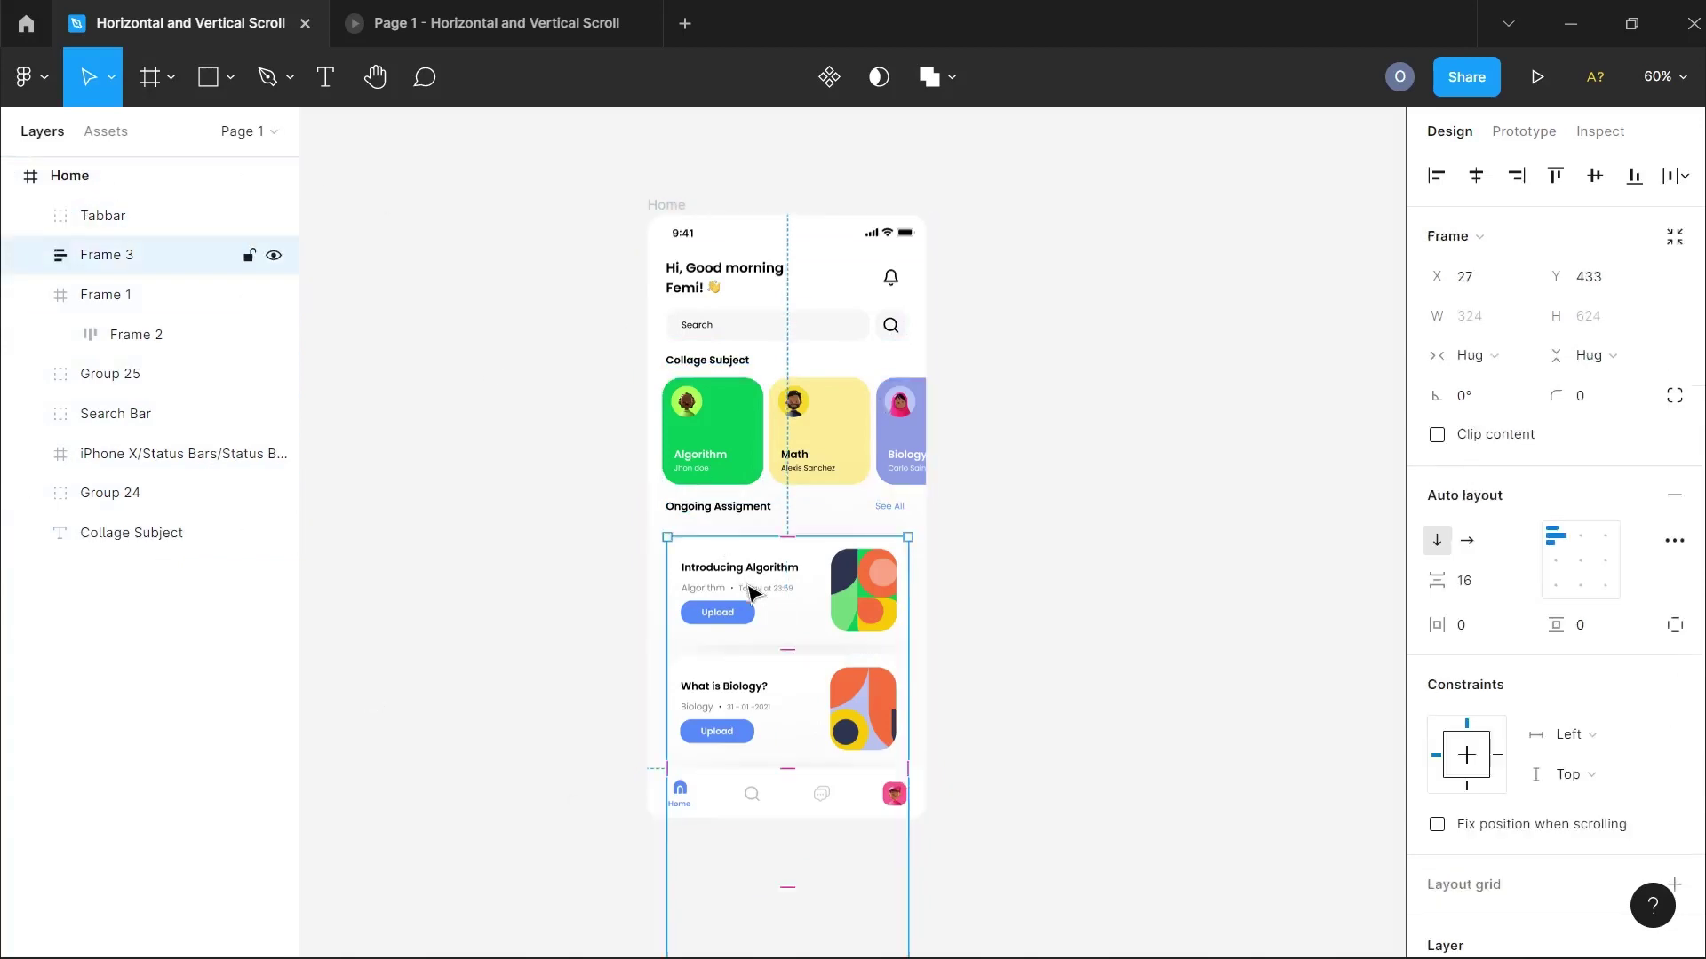
pyautogui.click(506, 636)
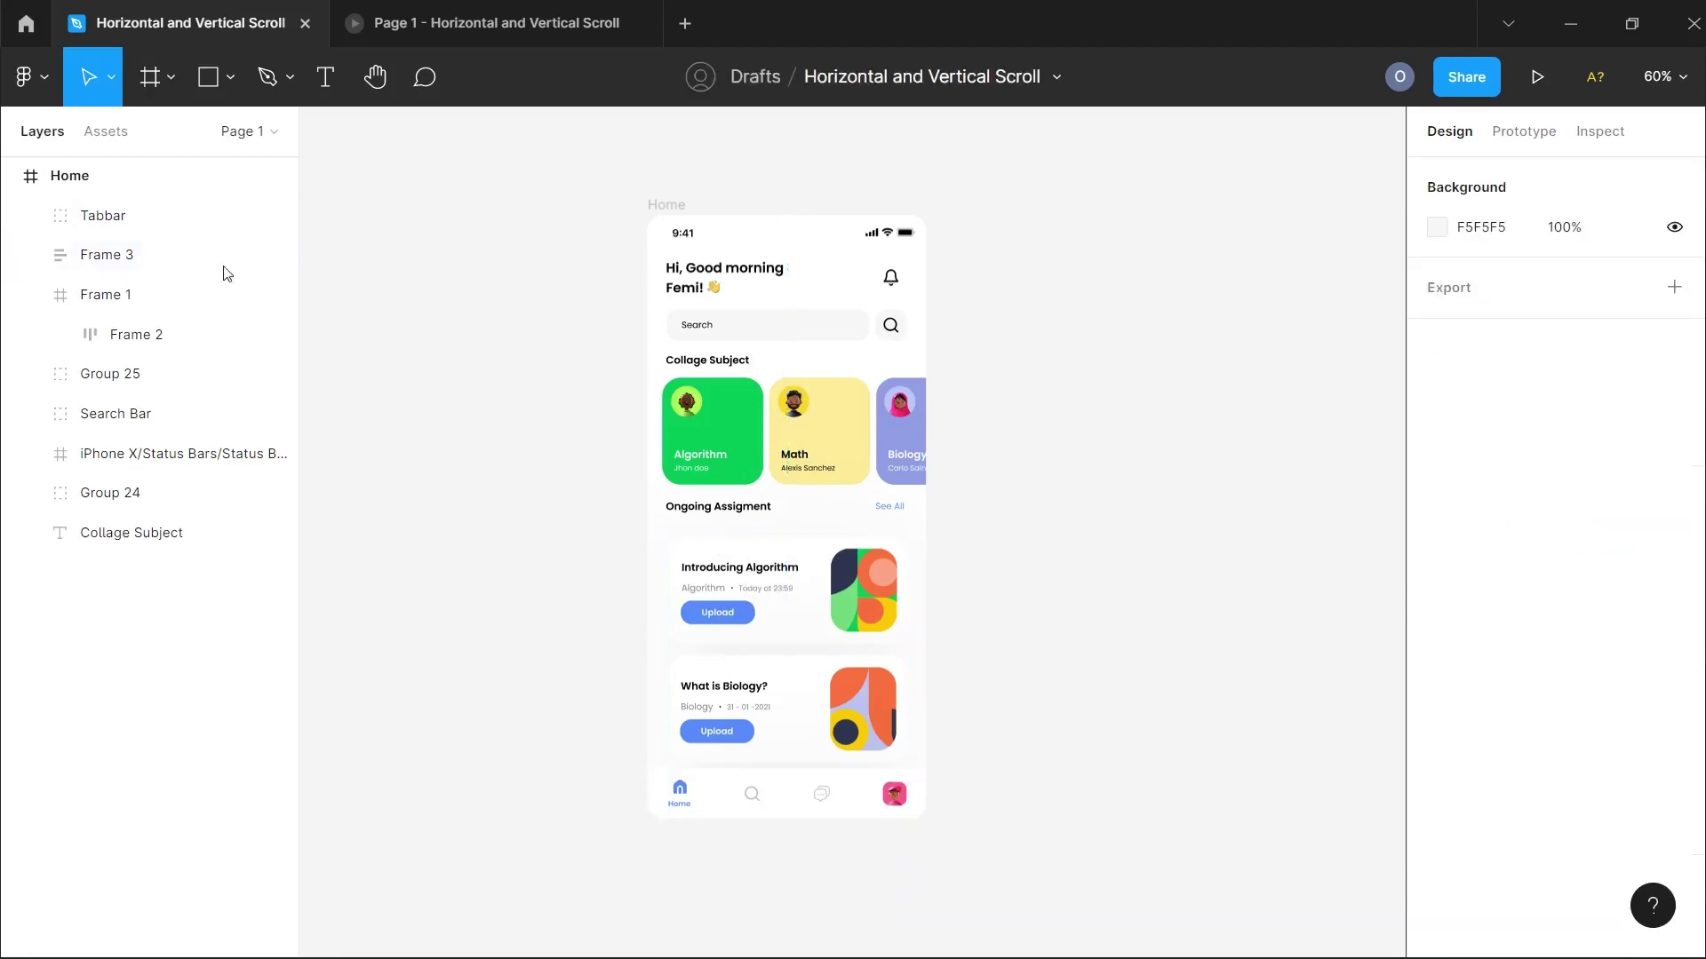
pyautogui.click(109, 189)
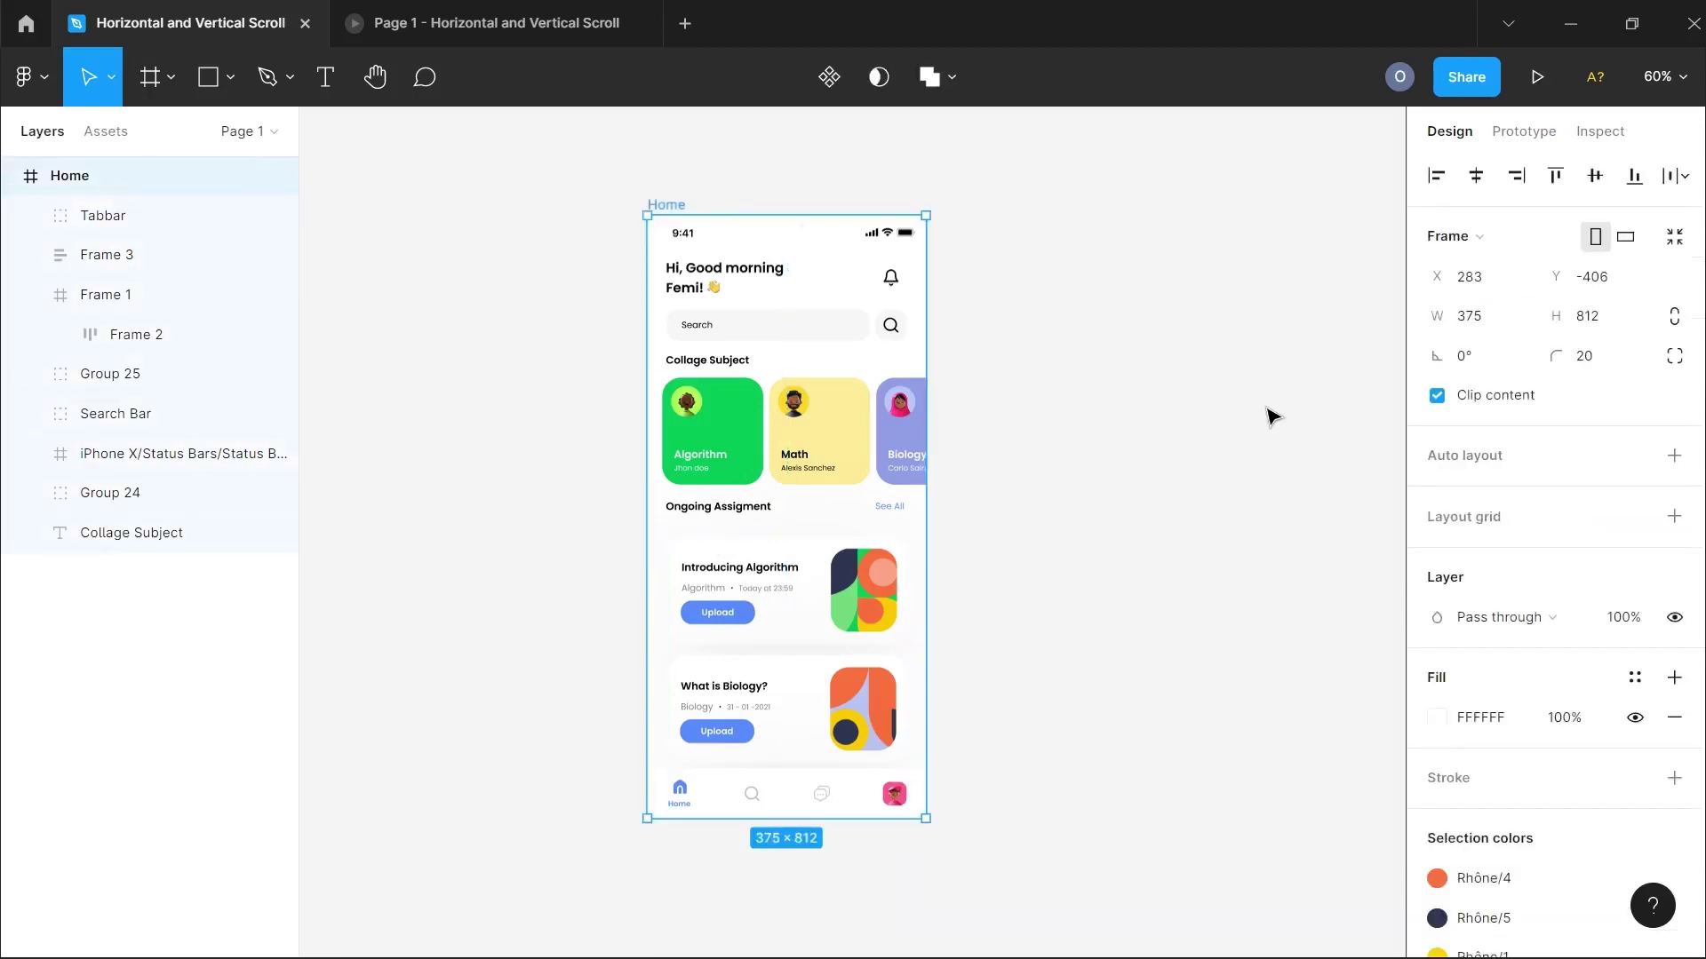
pyautogui.click(1518, 135)
pyautogui.click(1497, 356)
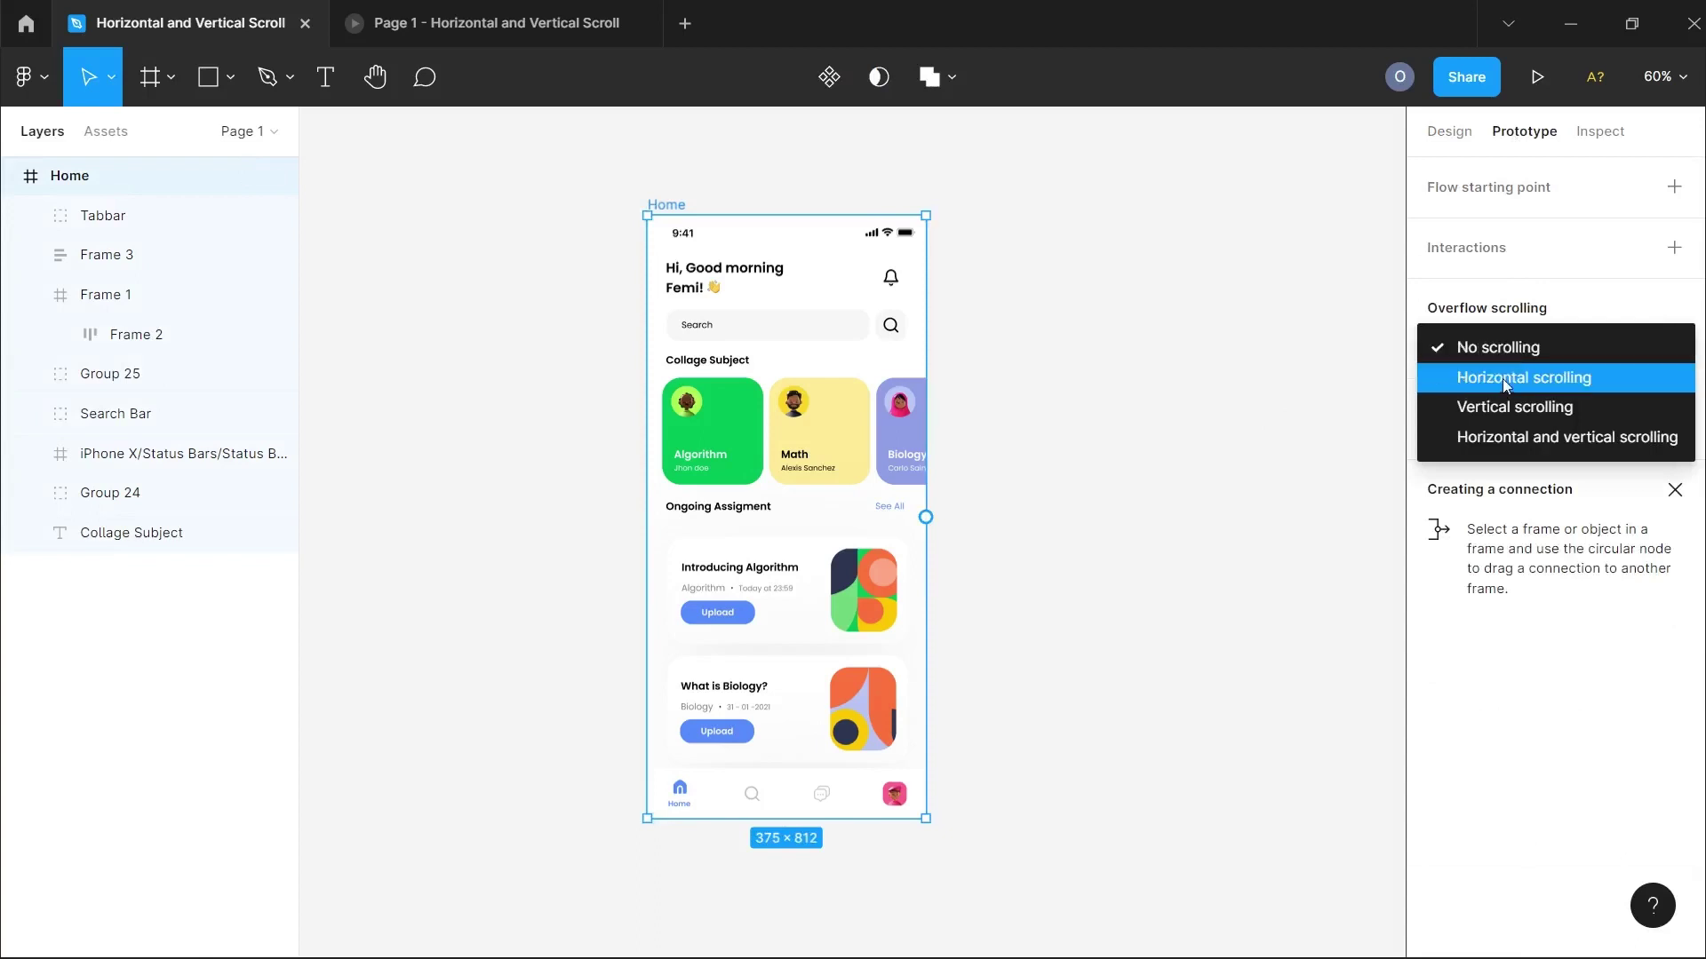
pyautogui.click(1508, 403)
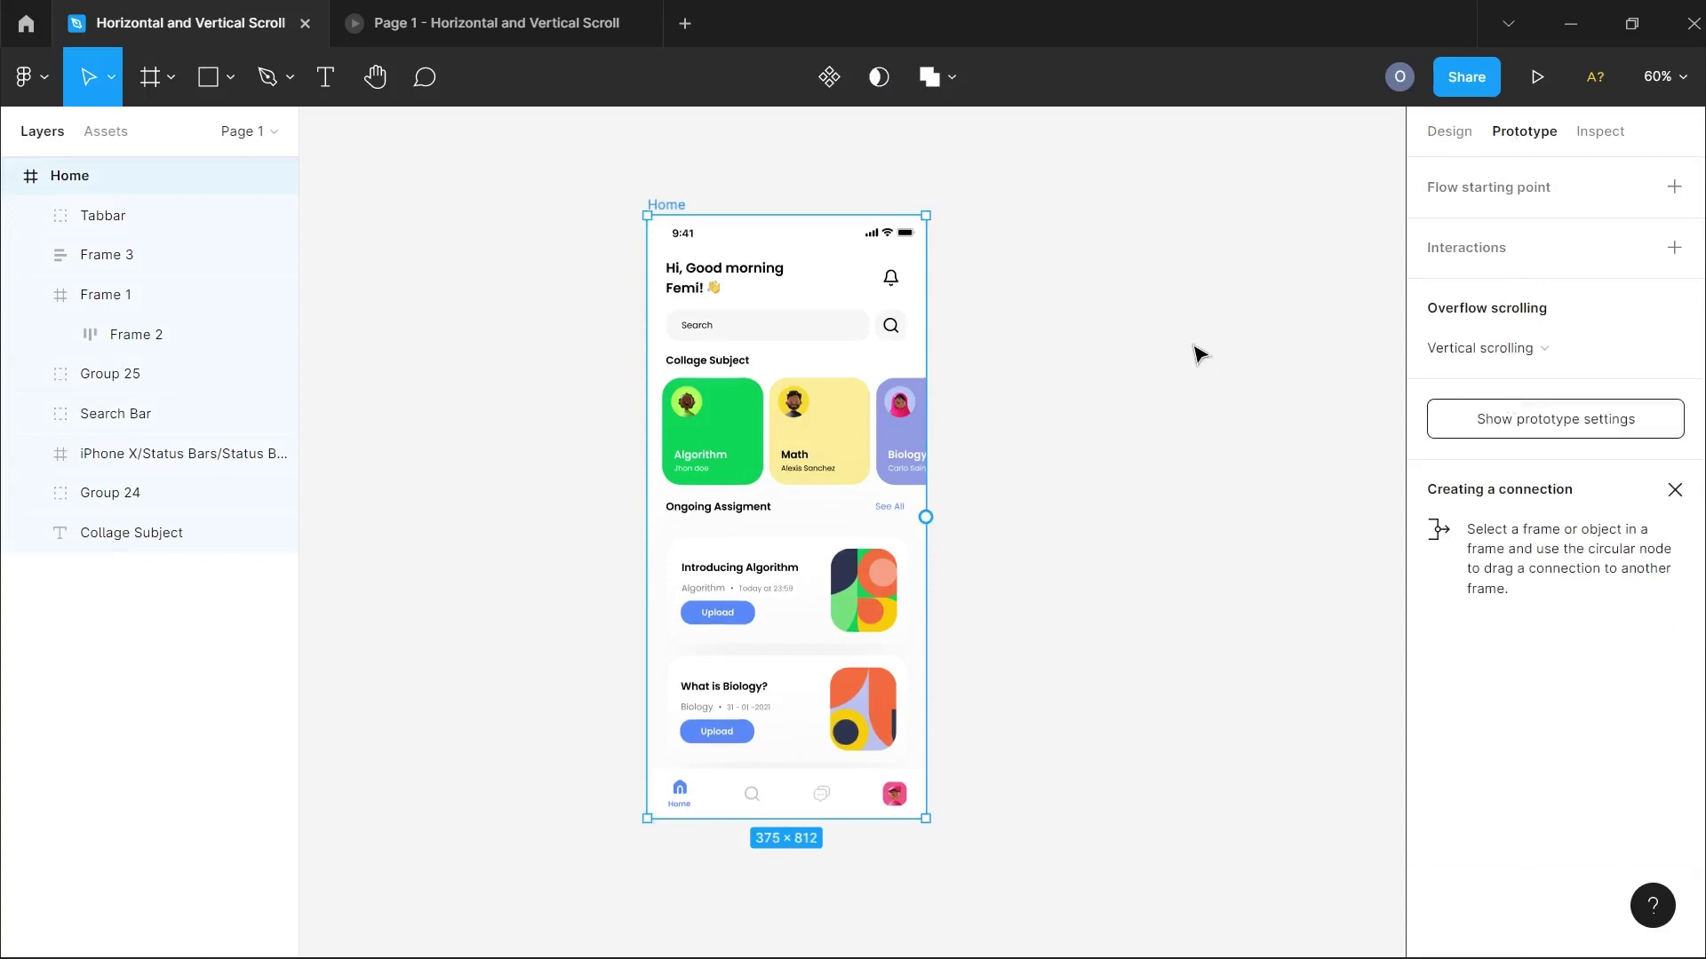
pyautogui.click(1555, 77)
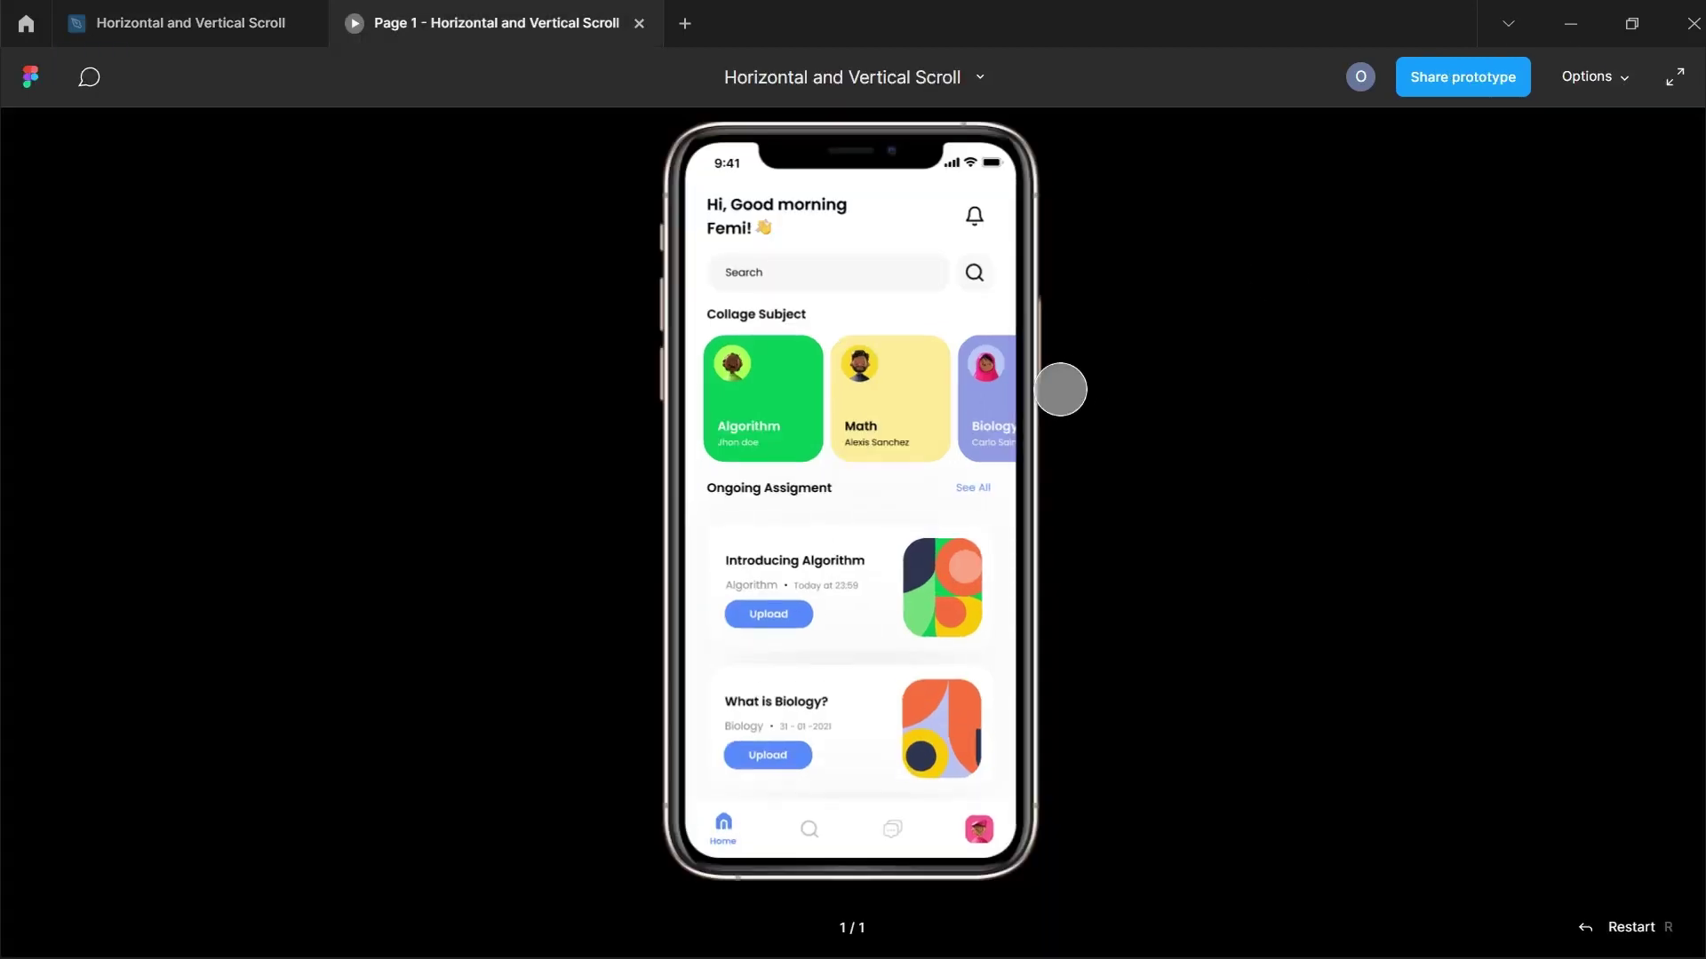
# - Scroll the prototype Home screen through the assignment cards and back, then return to the editor
pyautogui.moveTo(951, 538); pyautogui.dragTo(875, 844)
pyautogui.moveTo(845, 640); pyautogui.dragTo(860, 258)
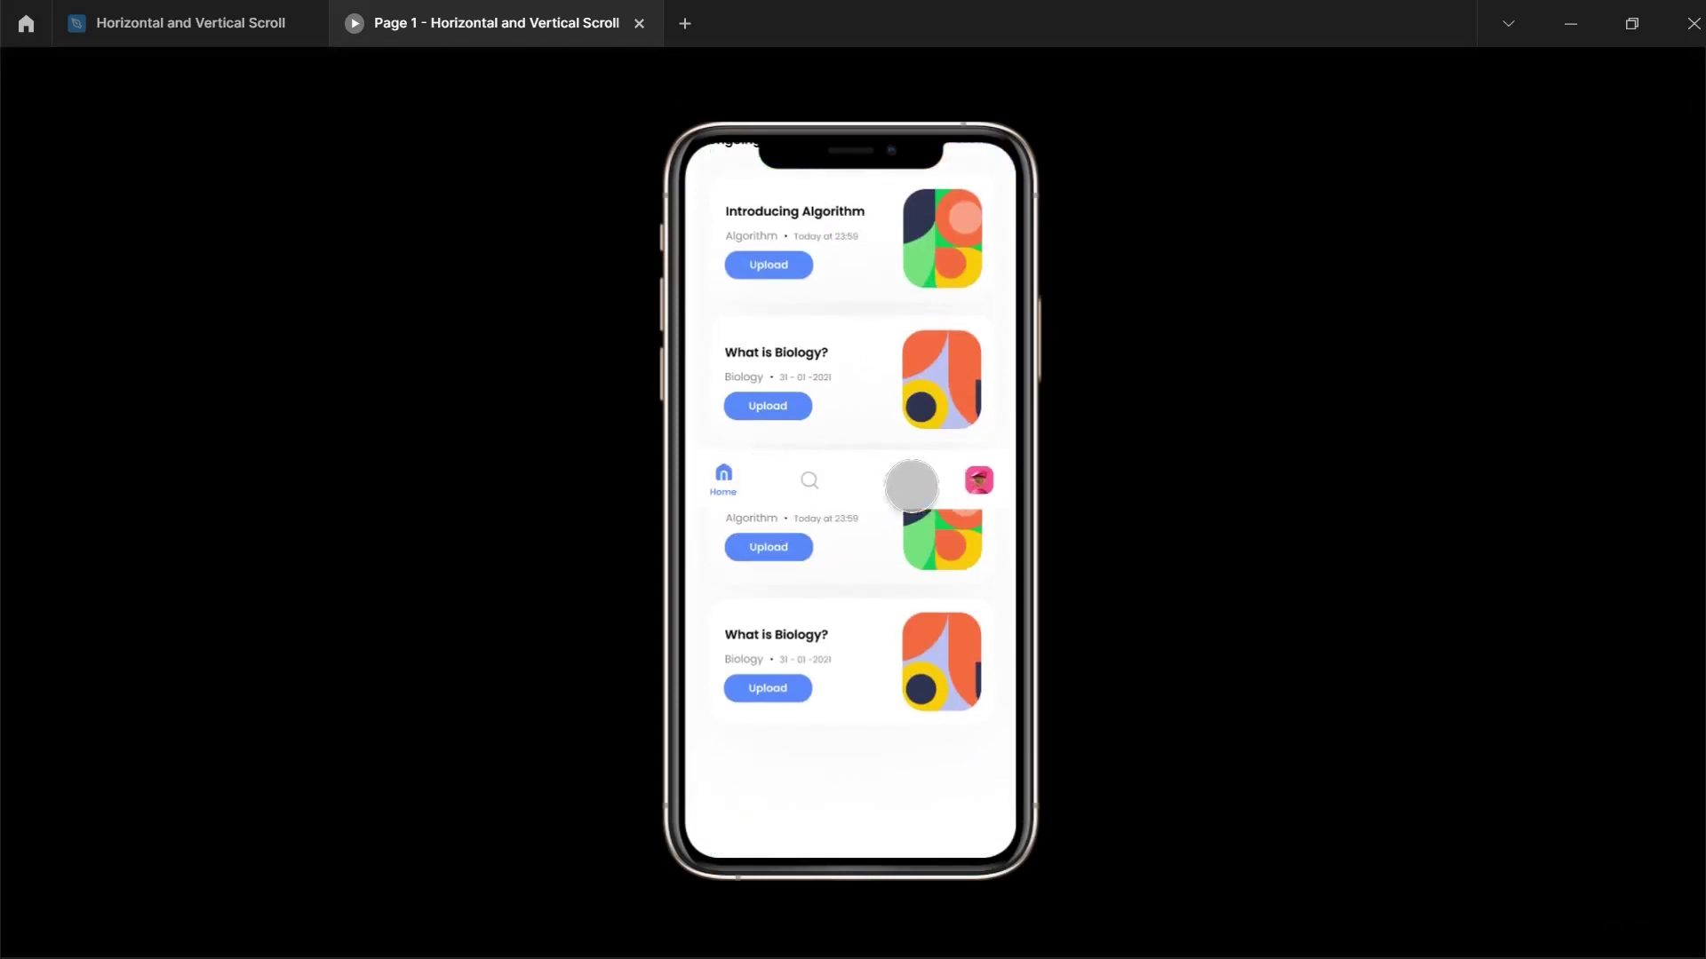
pyautogui.moveTo(856, 327); pyautogui.dragTo(838, 545)
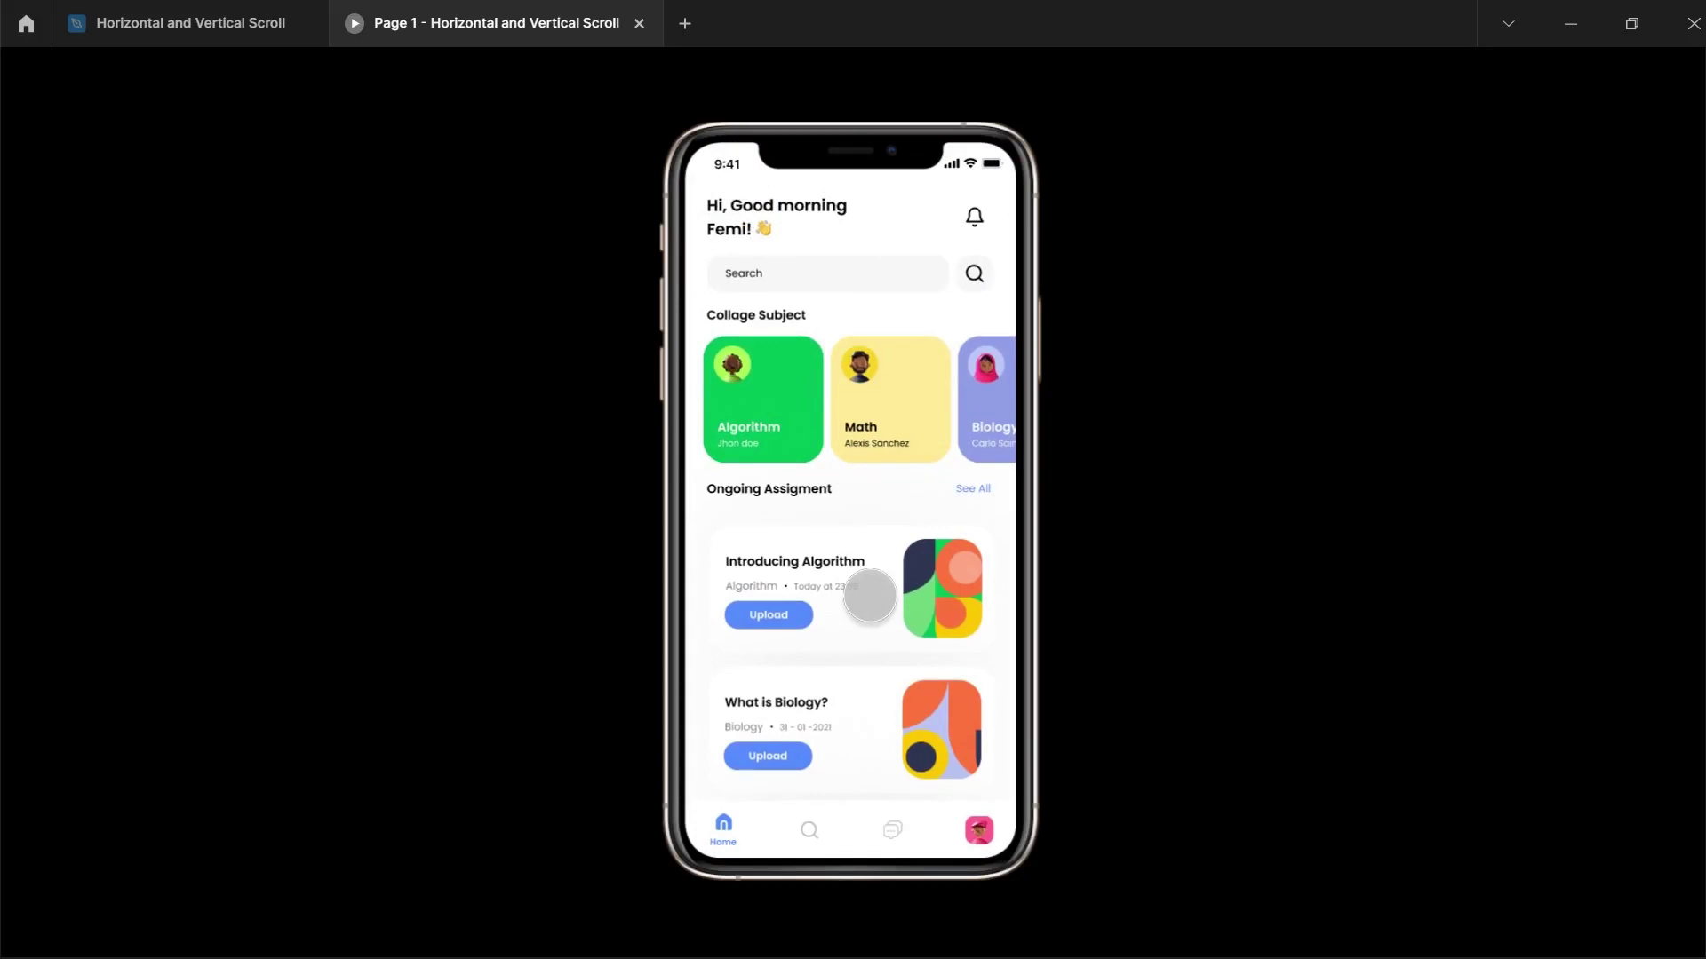
pyautogui.moveTo(869, 597); pyautogui.dragTo(868, 716)
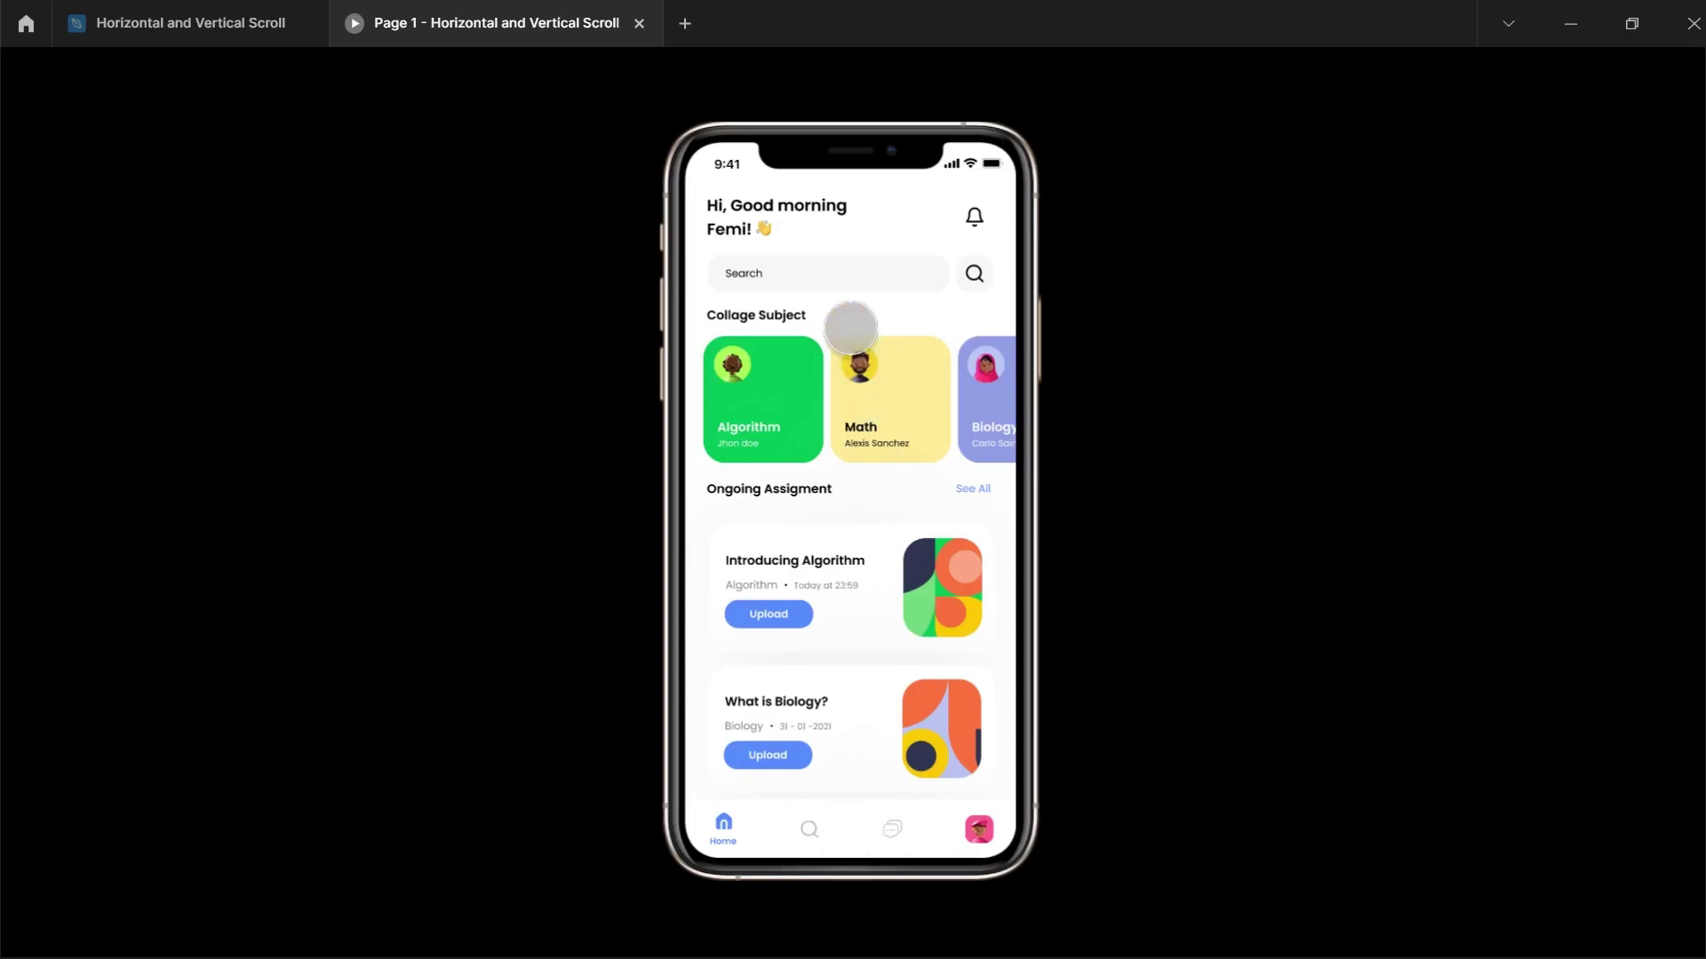
pyautogui.click(191, 22)
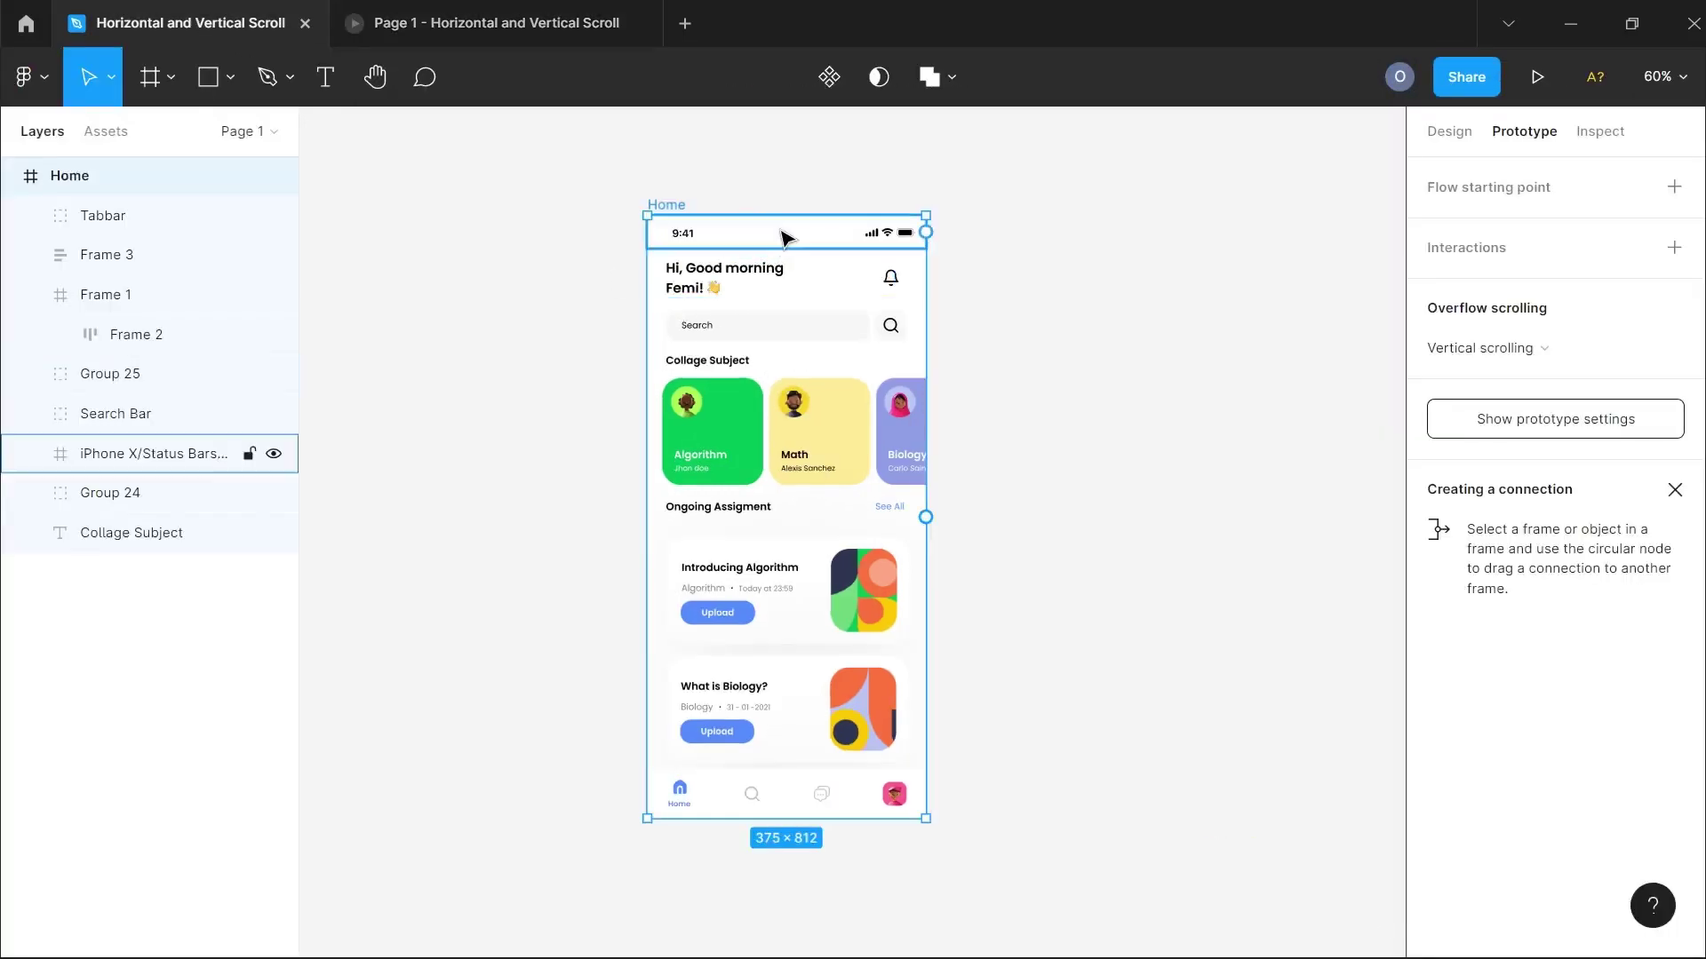
# - Turn on Fix position when scrolling for the status bar
pyautogui.click(782, 237)
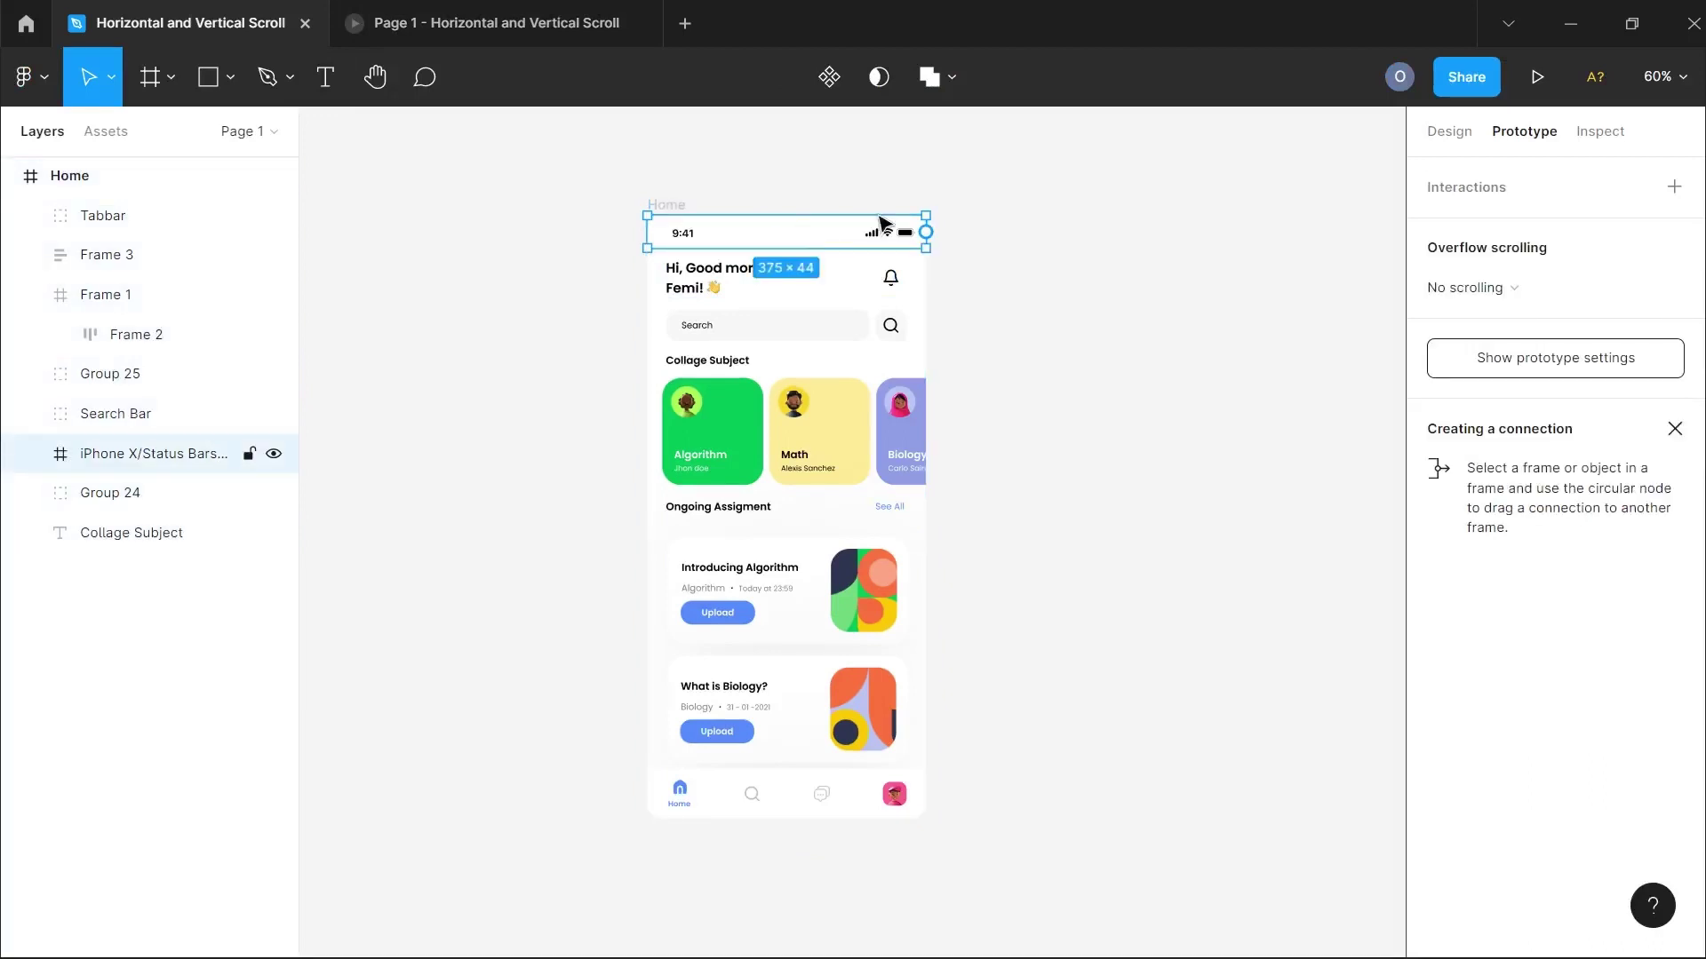
pyautogui.click(1451, 133)
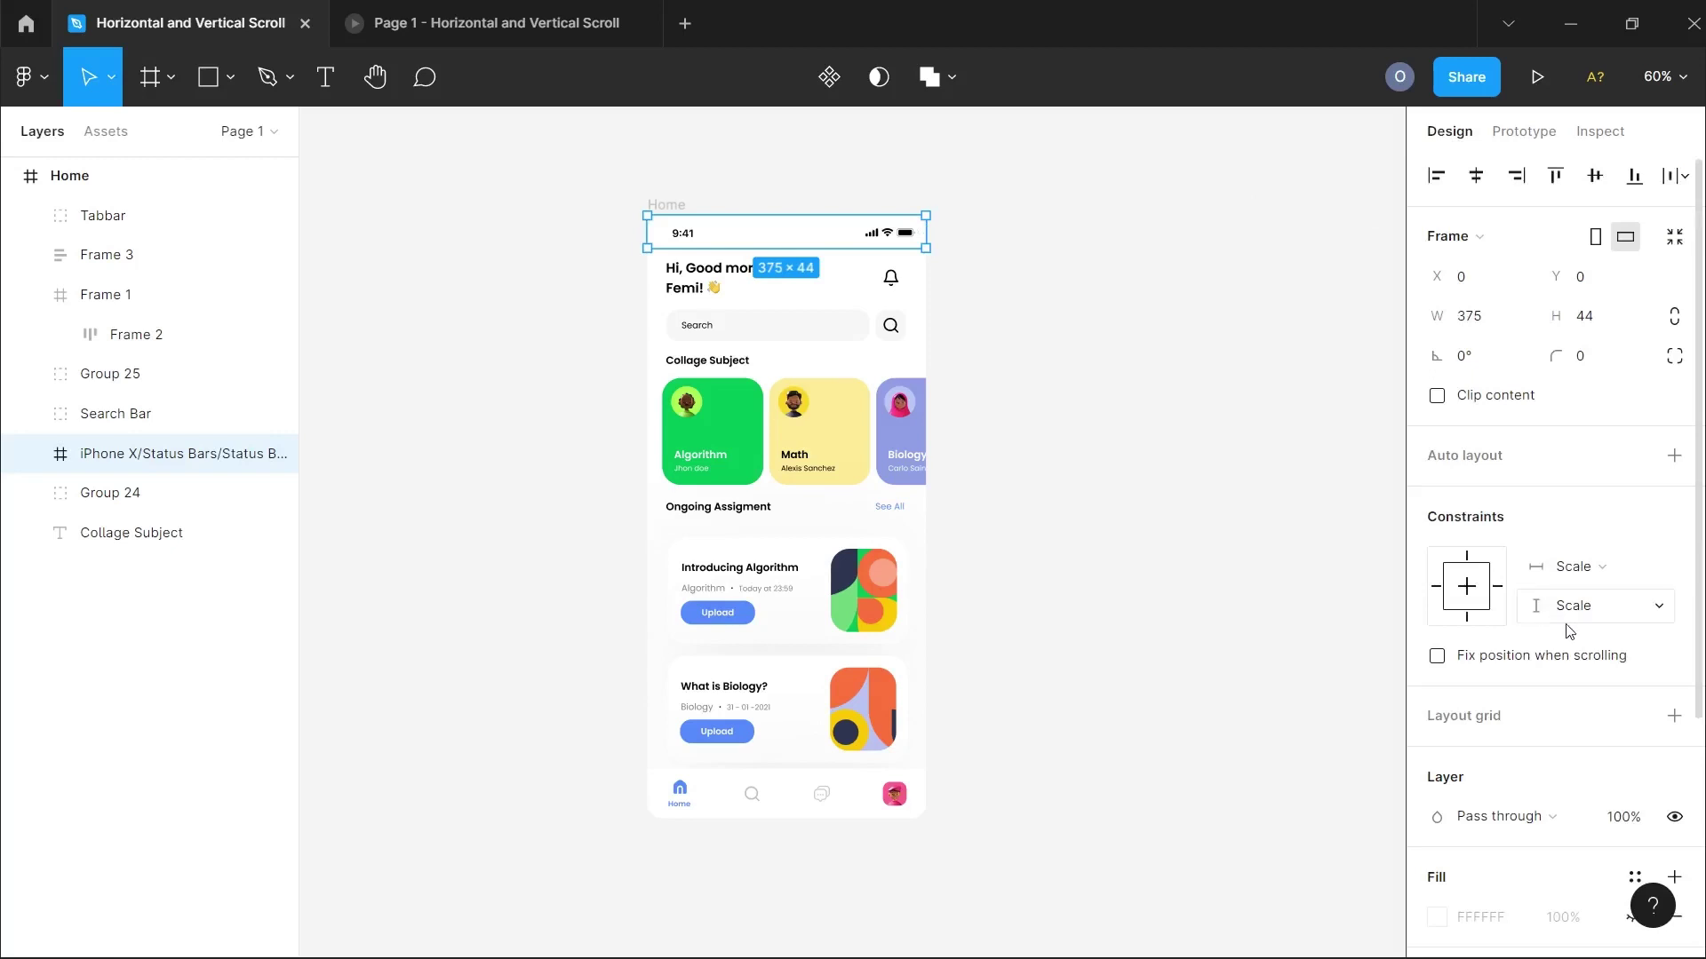
pyautogui.click(1492, 657)
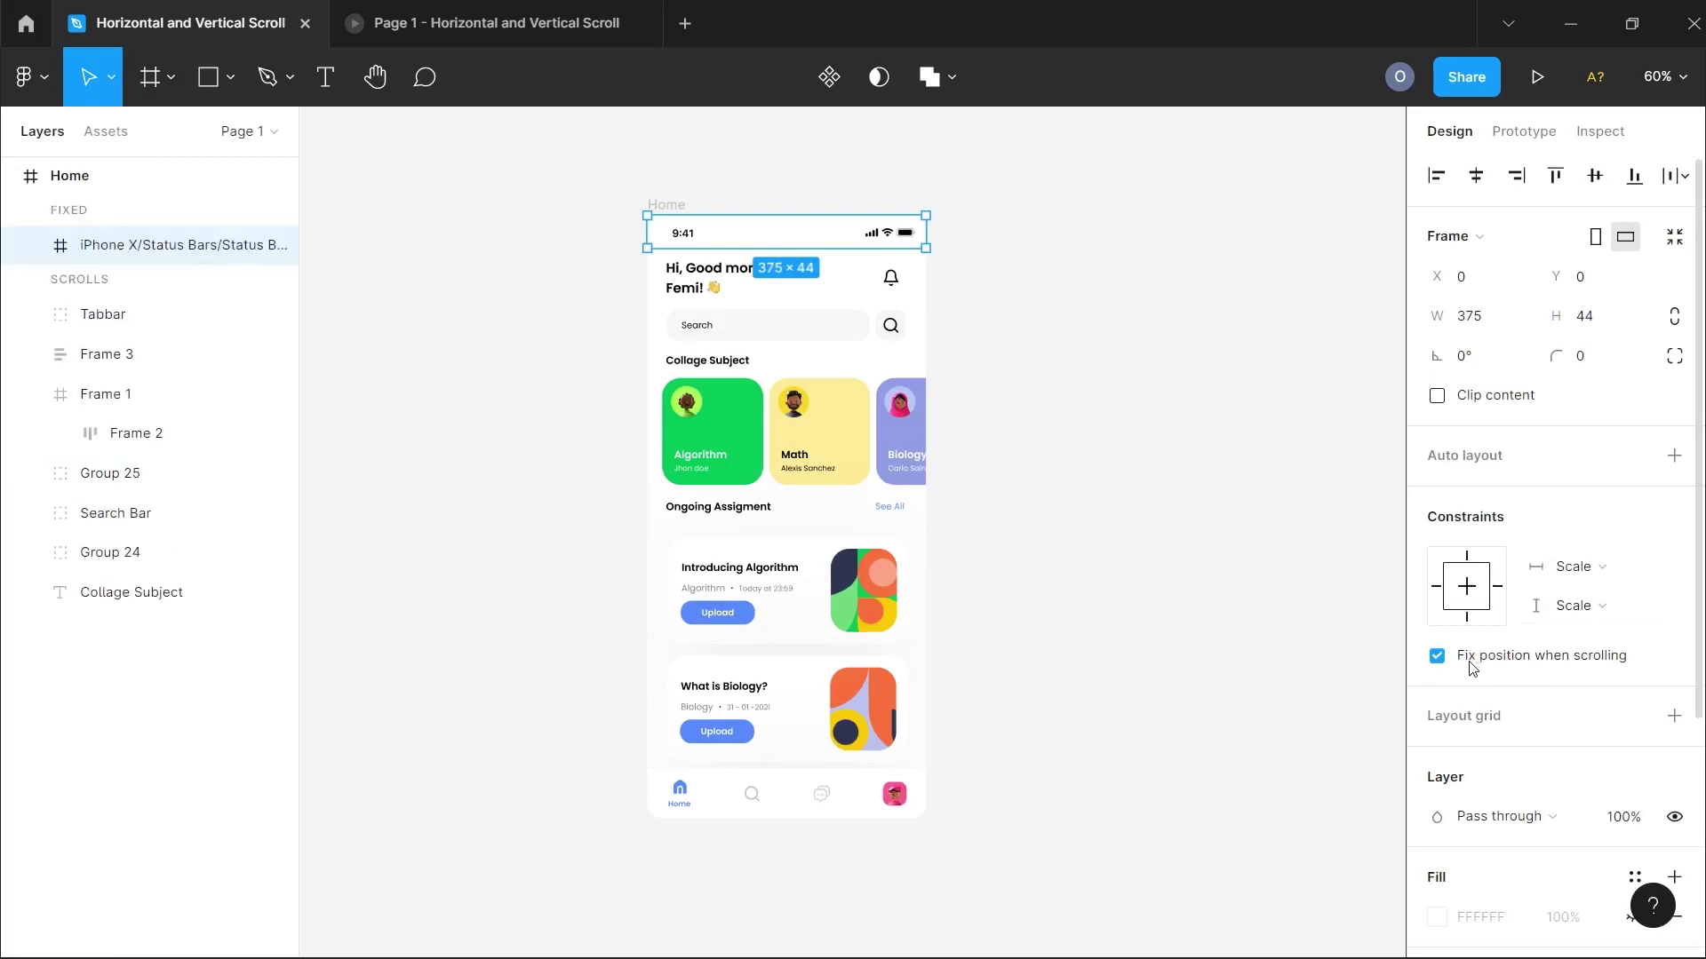
# - Fix the tab bar's position when scrolling as well, then reselect the Home frame
pyautogui.click(826, 810)
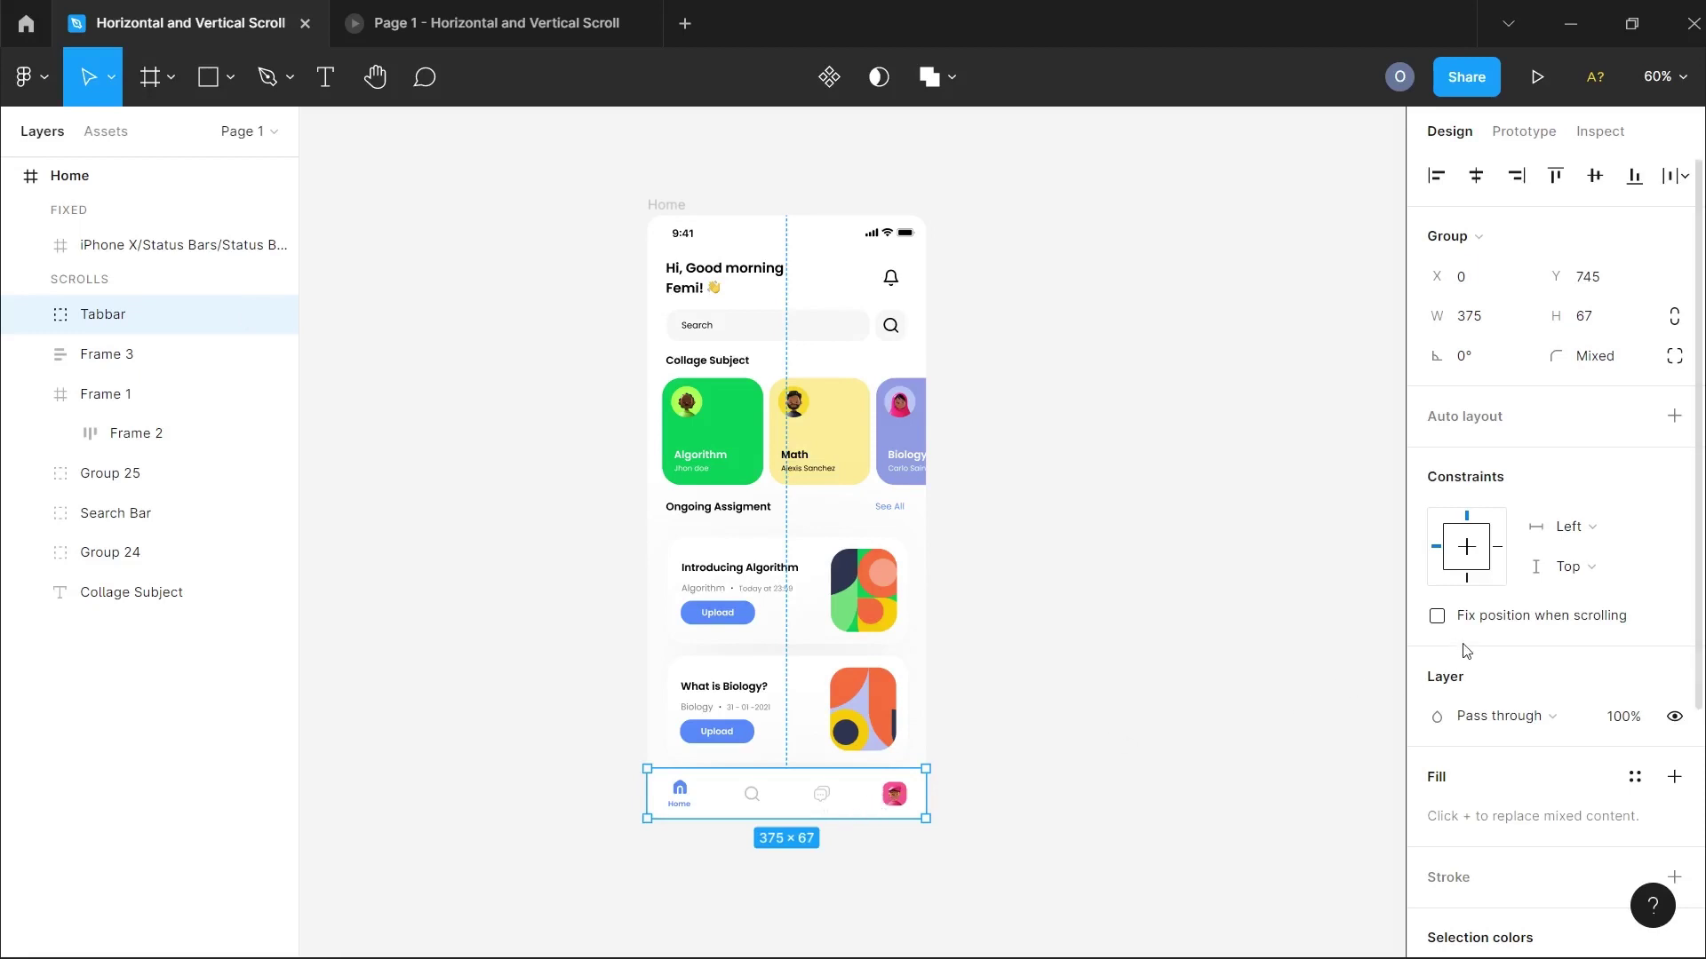
pyautogui.click(1436, 616)
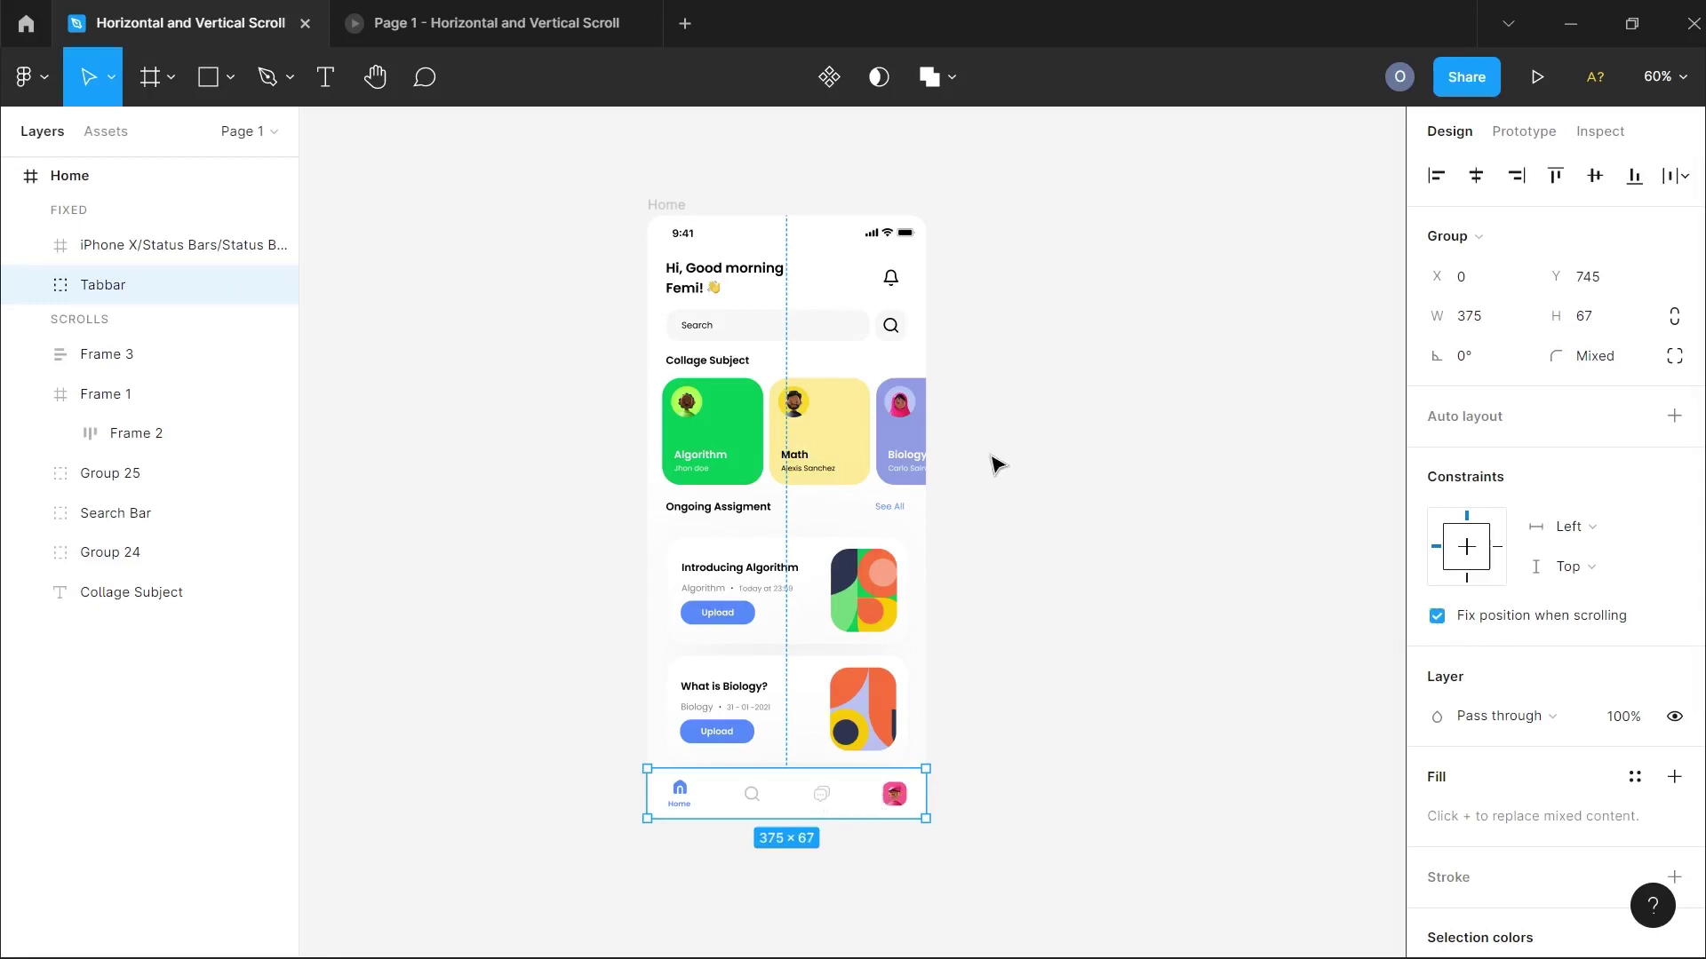
pyautogui.click(662, 206)
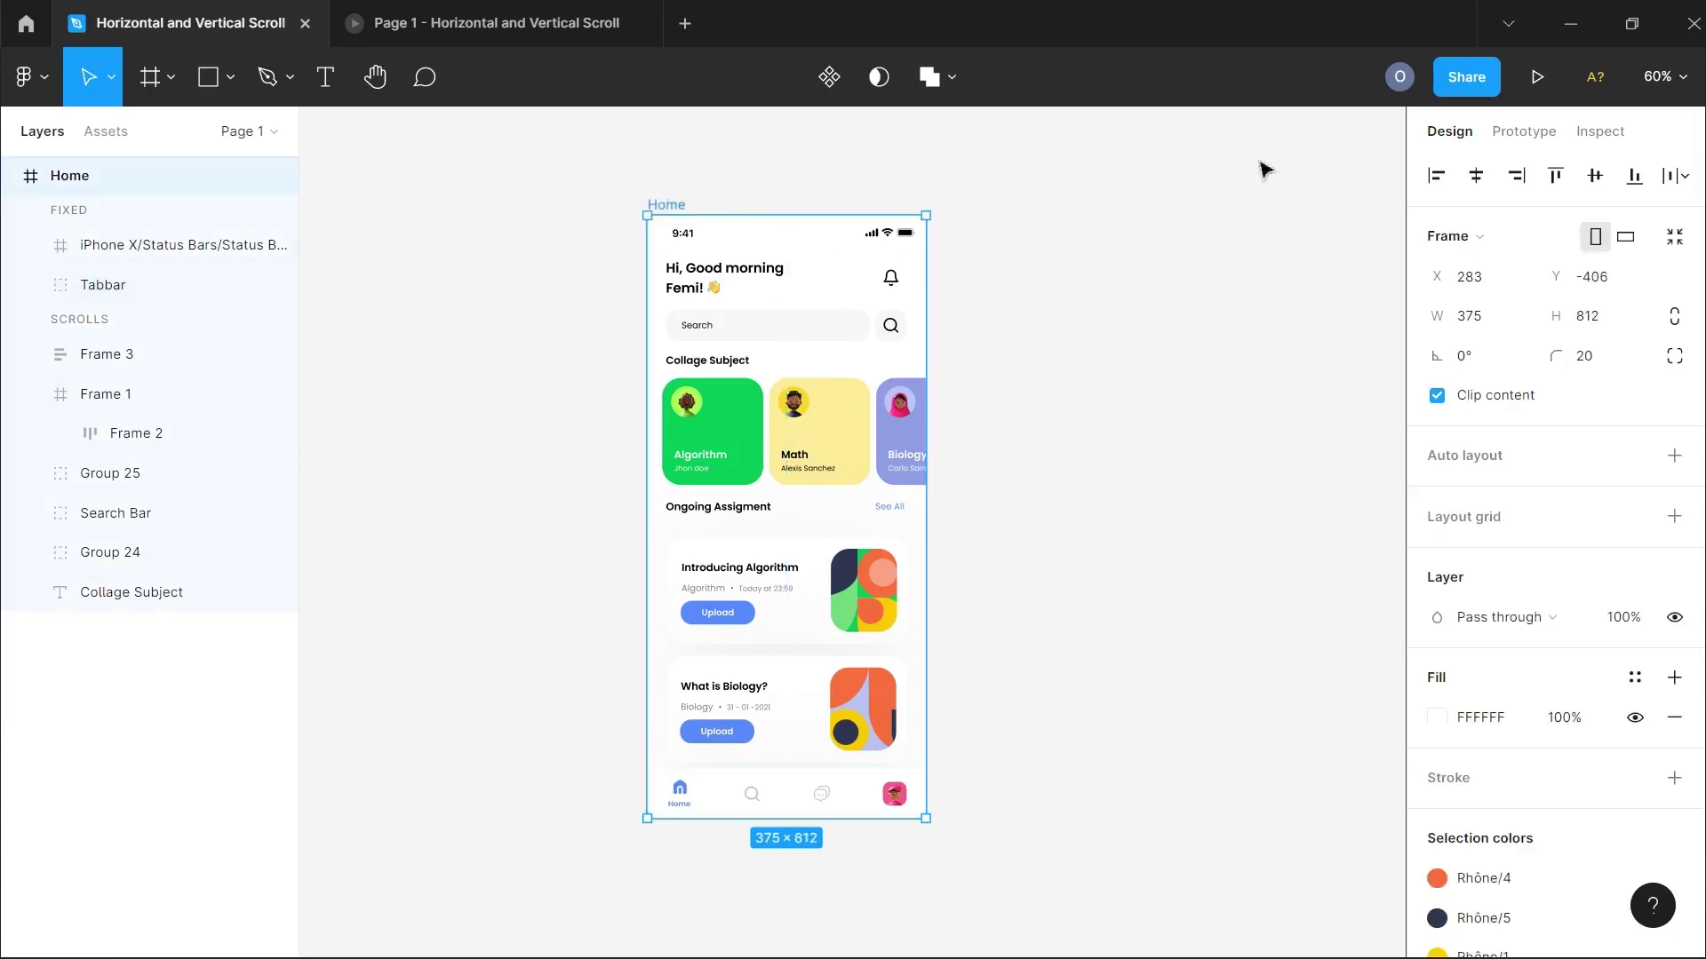
# - Present the prototype and scroll the assignment list under the fixed status and tab bars
pyautogui.click(1534, 79)
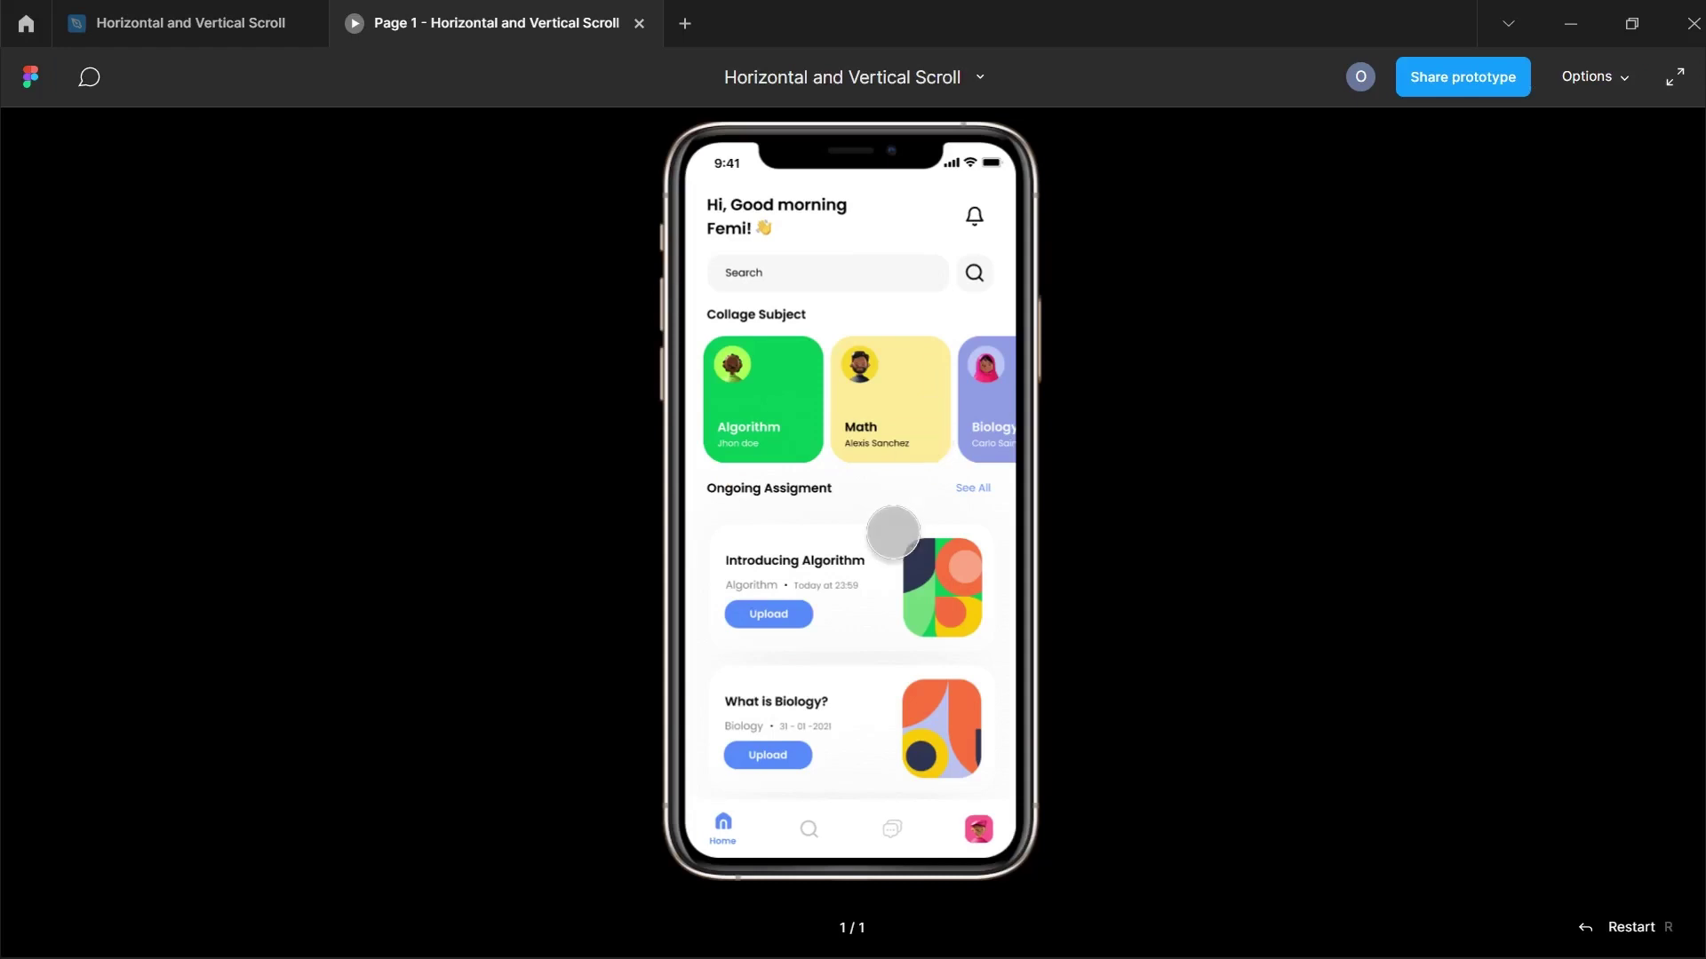
pyautogui.moveTo(893, 532); pyautogui.dragTo(762, 247)
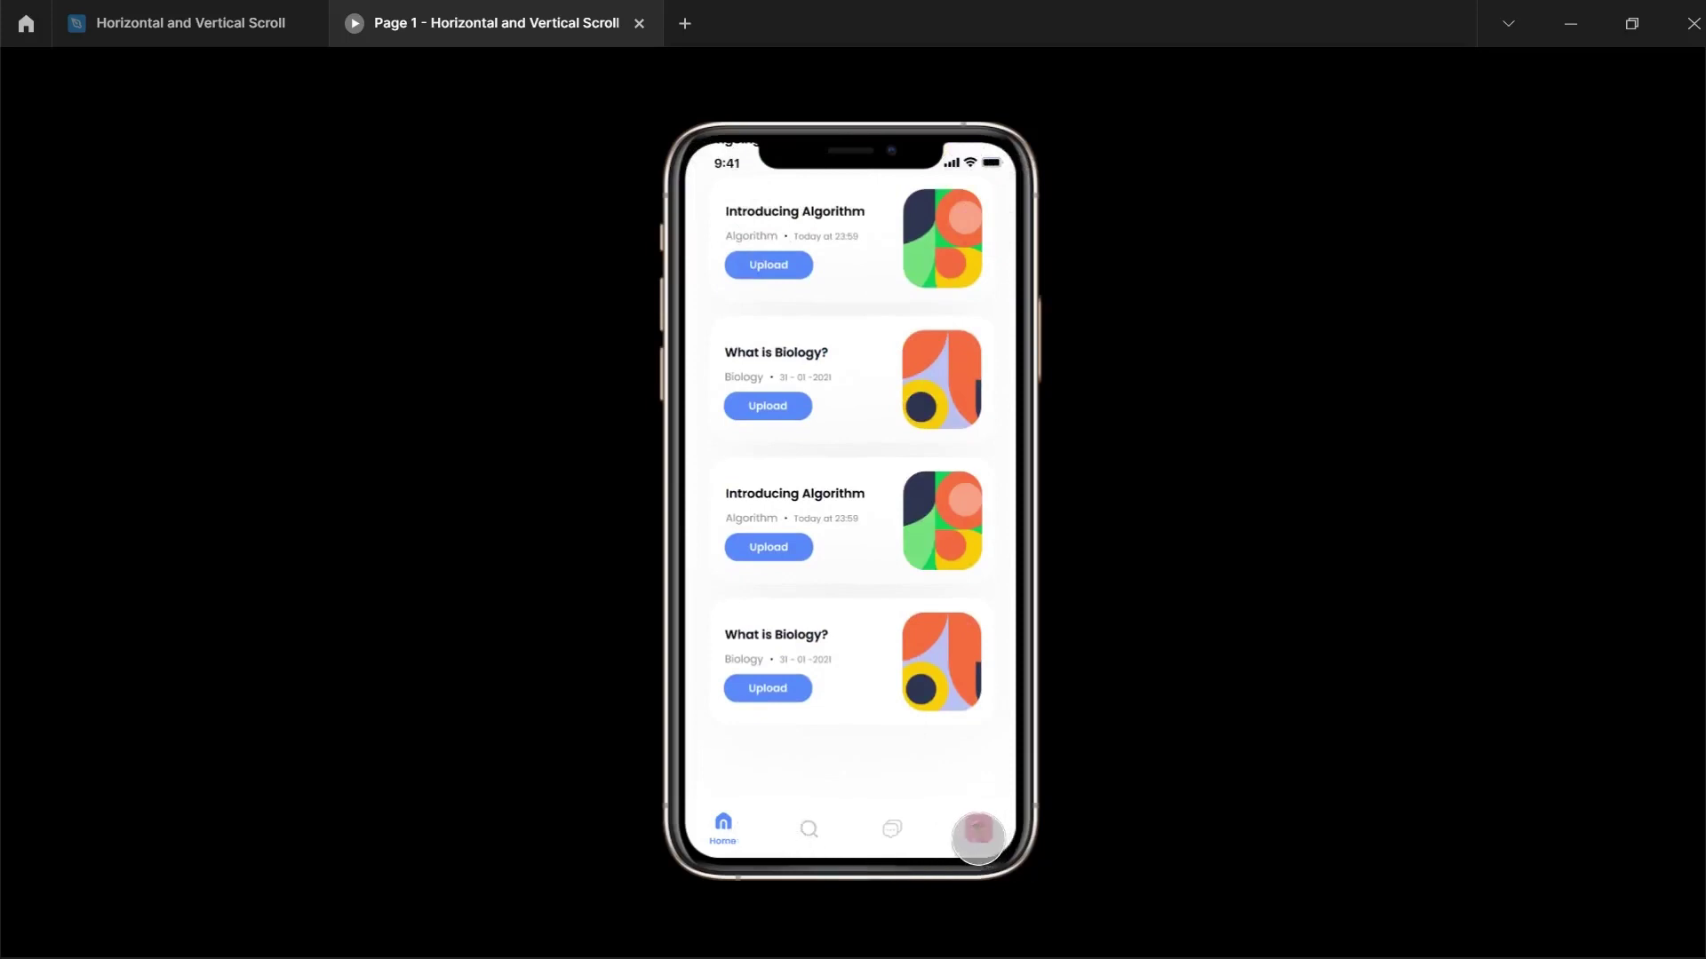
pyautogui.moveTo(914, 461); pyautogui.dragTo(920, 815)
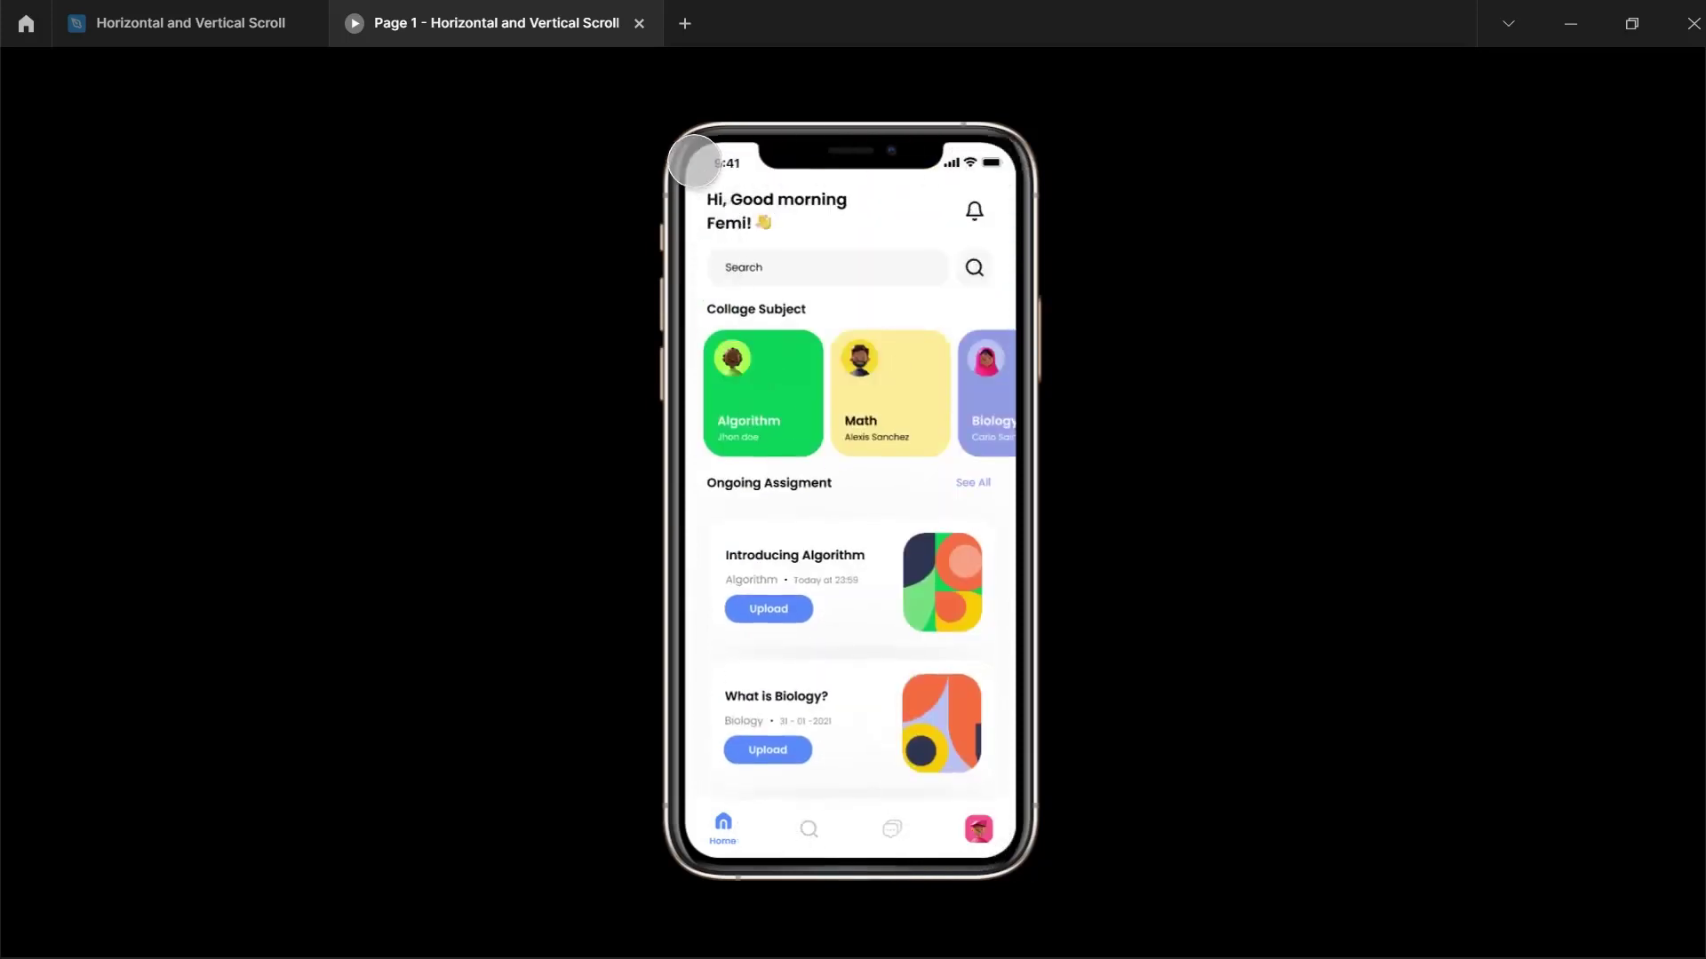
pyautogui.moveTo(875, 475); pyautogui.dragTo(897, 212)
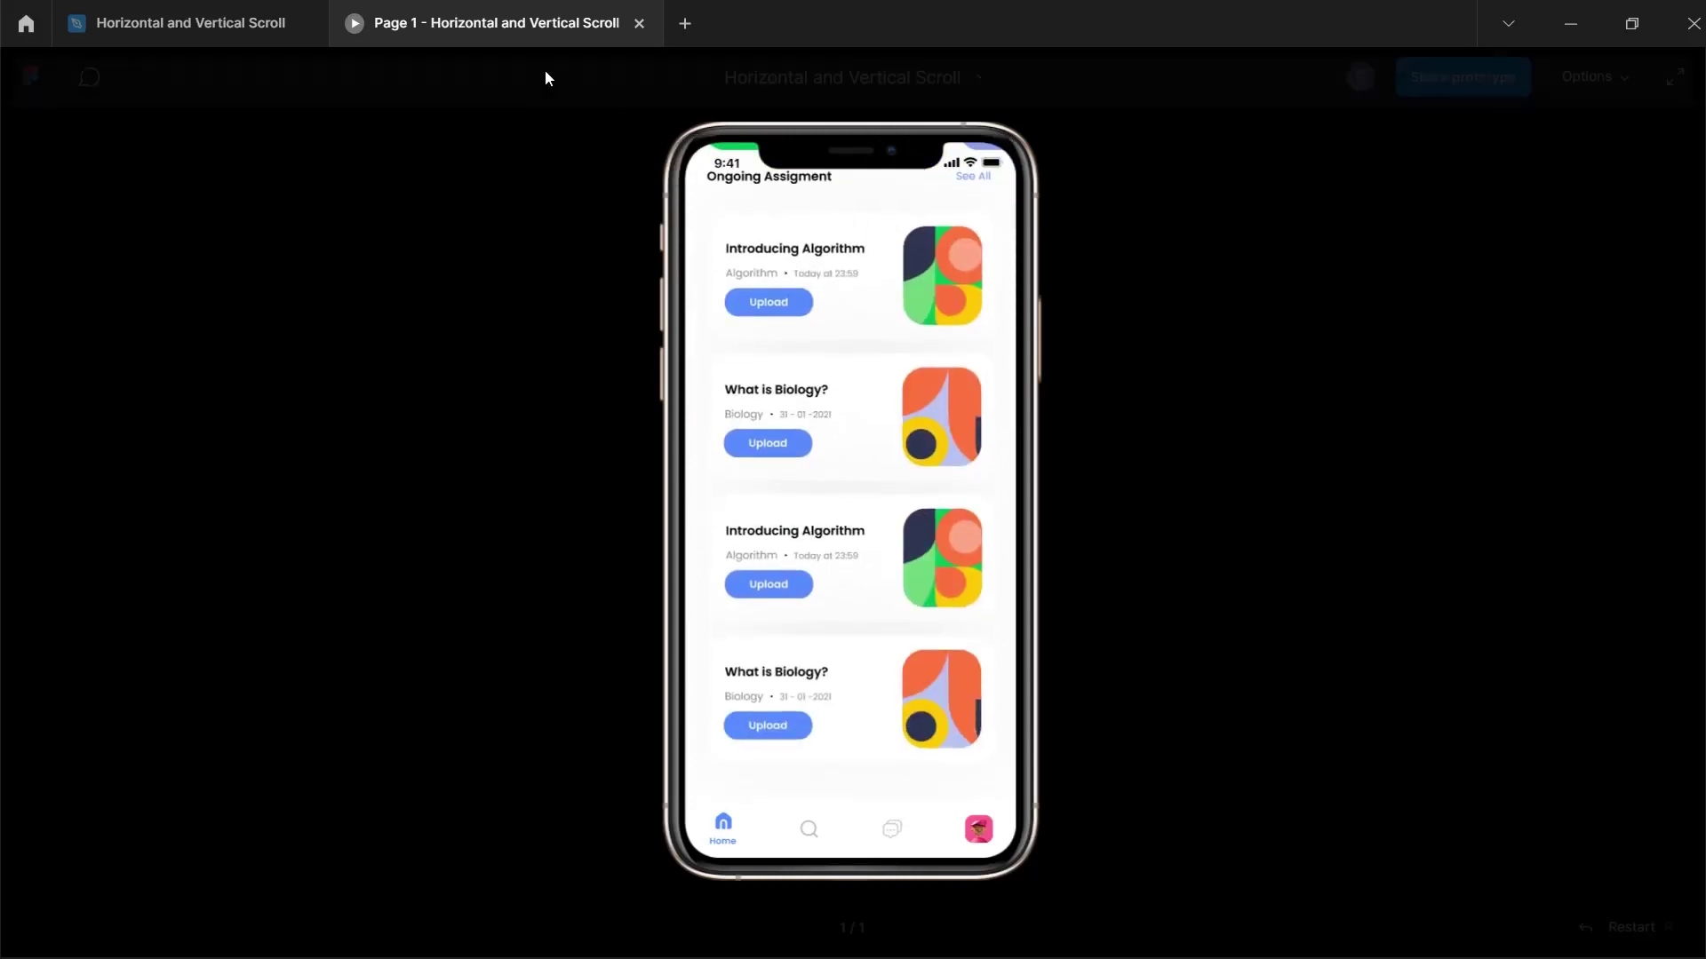
# - Make the status bar's white fill visible in the editor
pyautogui.click(201, 26)
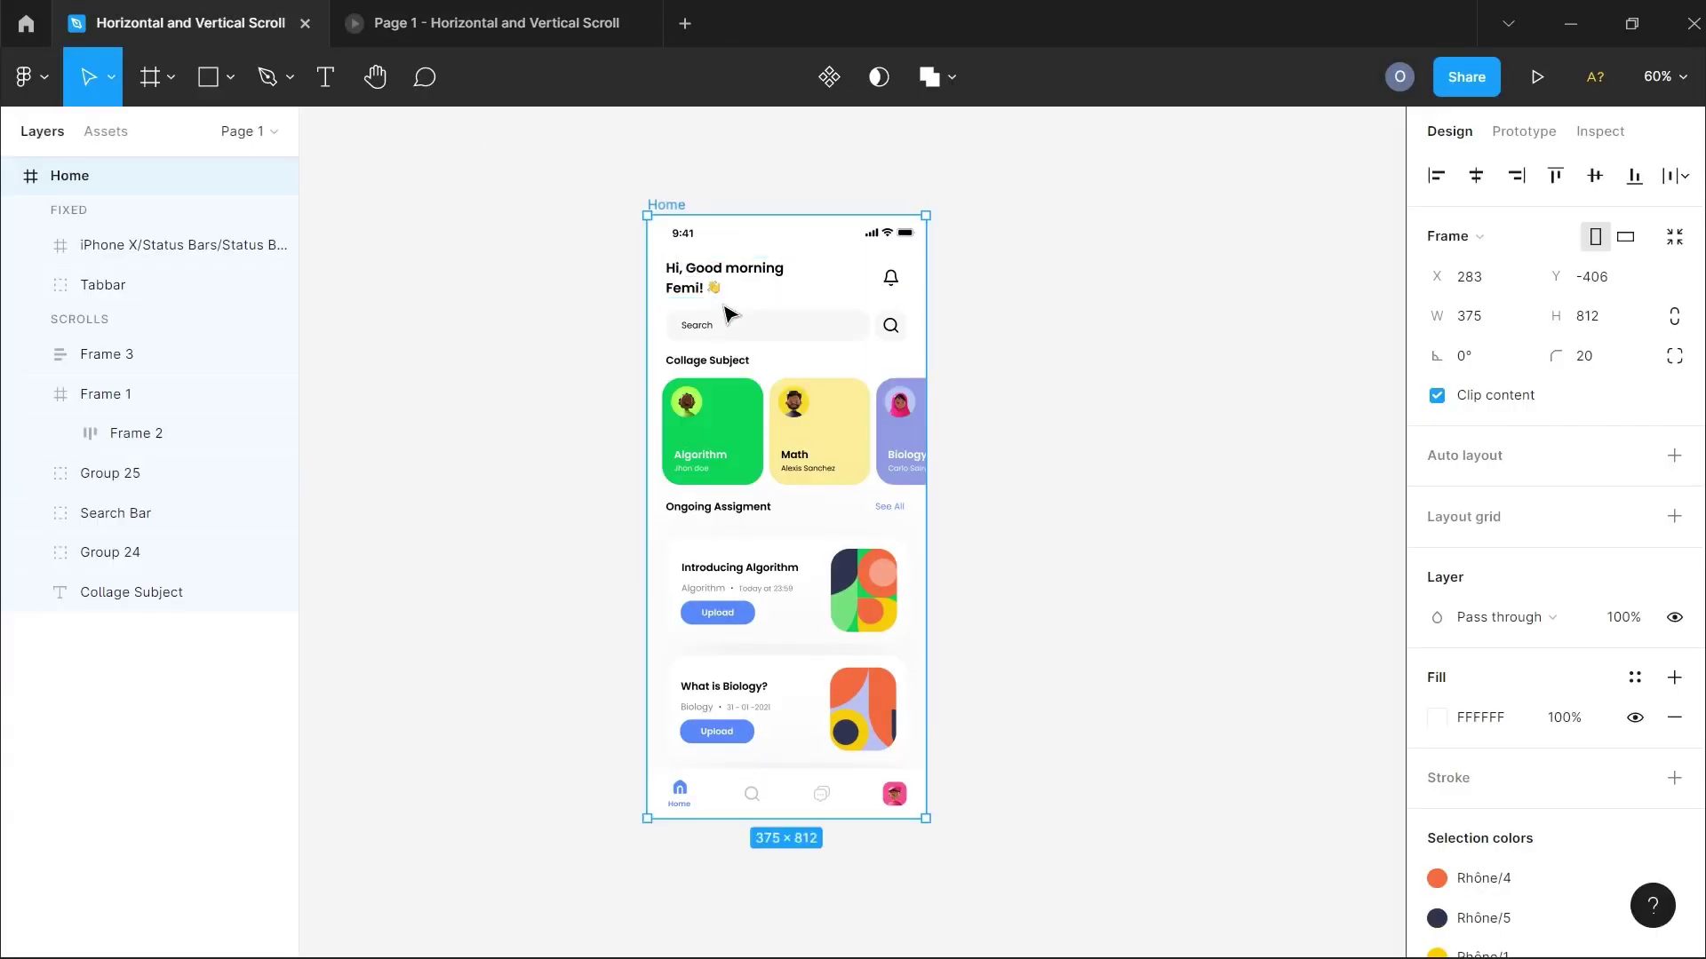
pyautogui.click(845, 234)
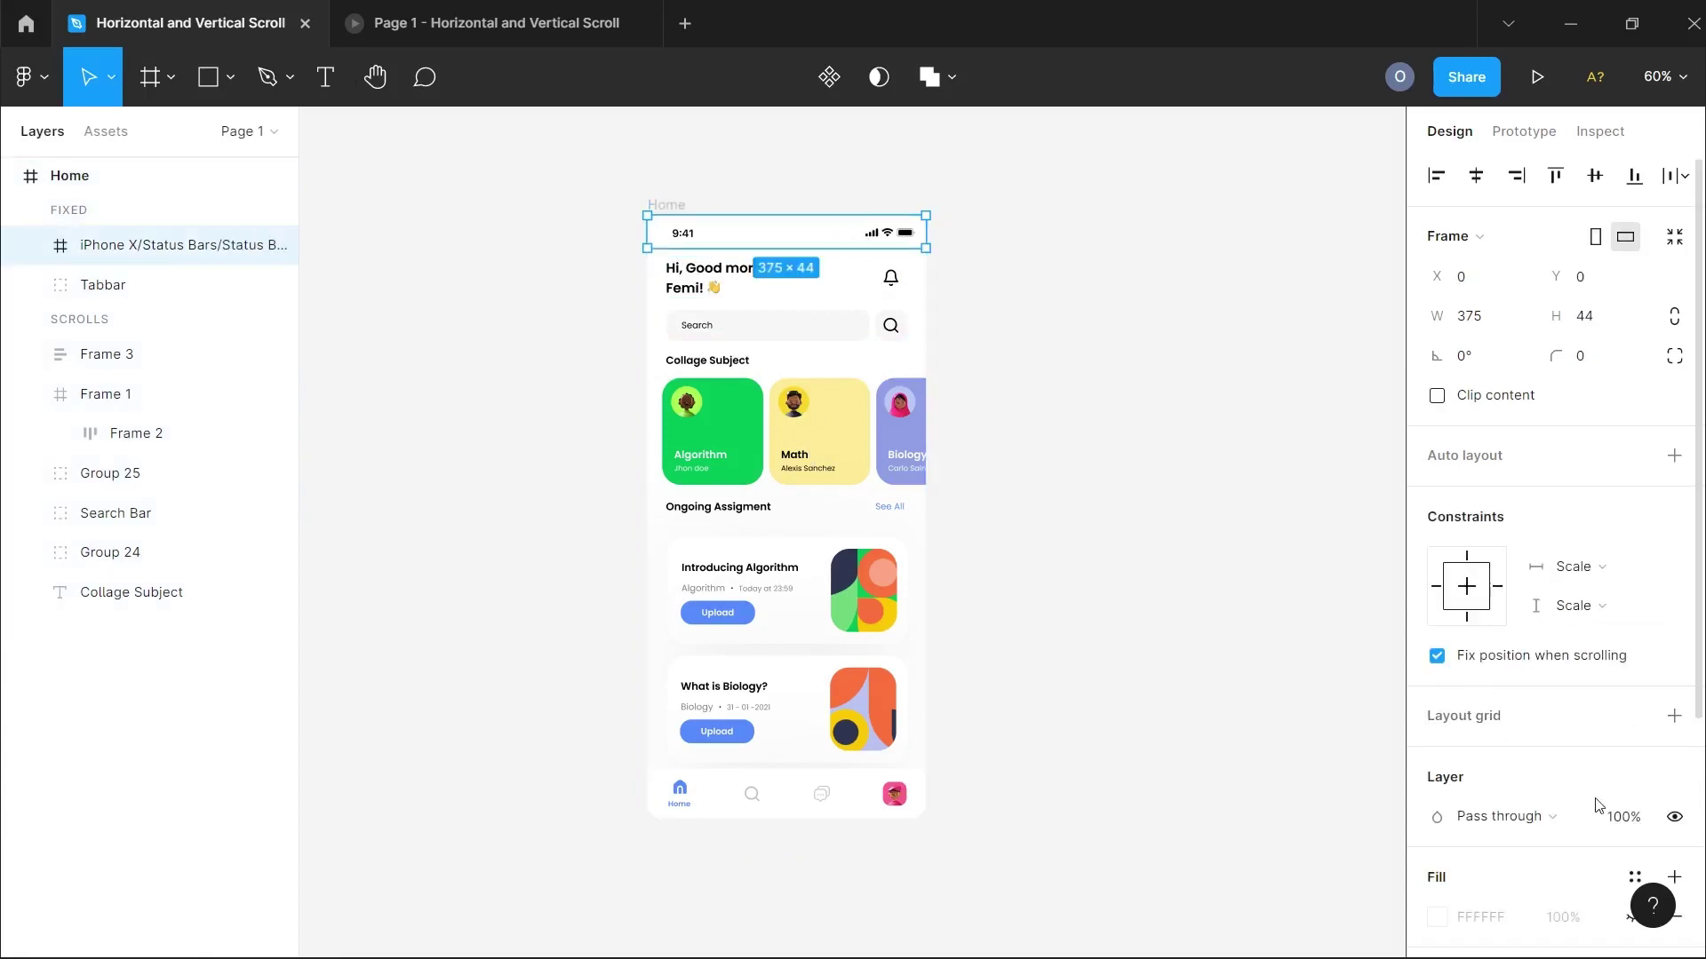
pyautogui.scroll(-2, 1608, 835)
pyautogui.click(1633, 789)
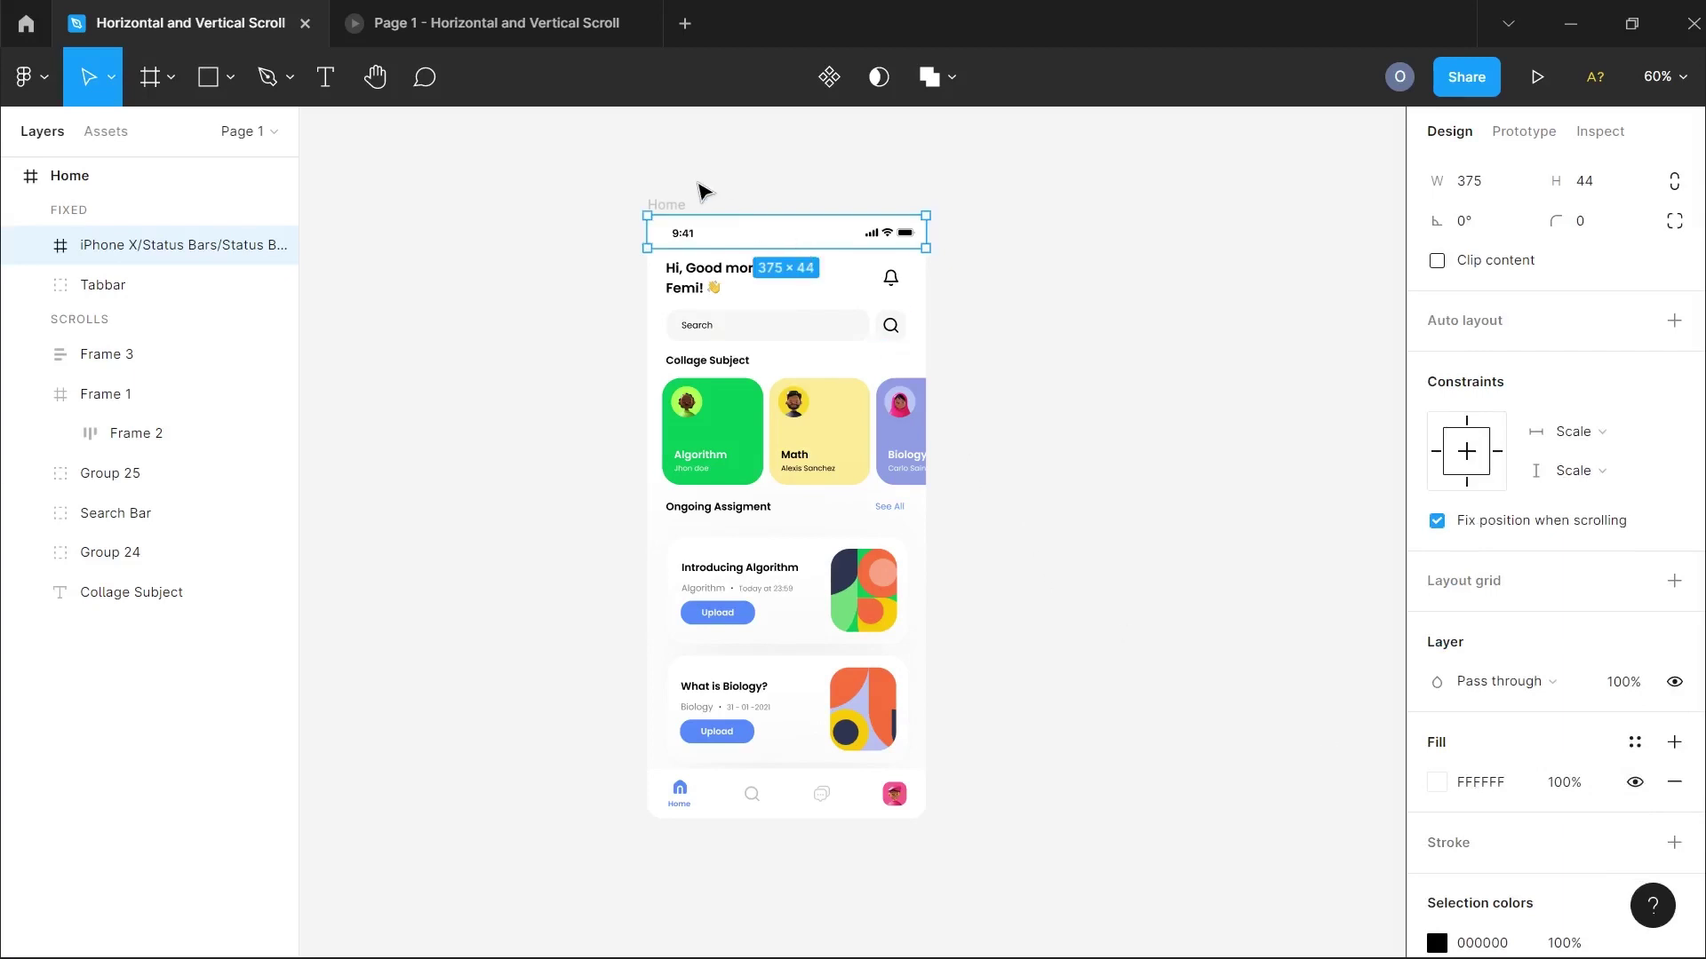
# - Present the Home prototype and scroll the assignment list down and back up
pyautogui.click(674, 206)
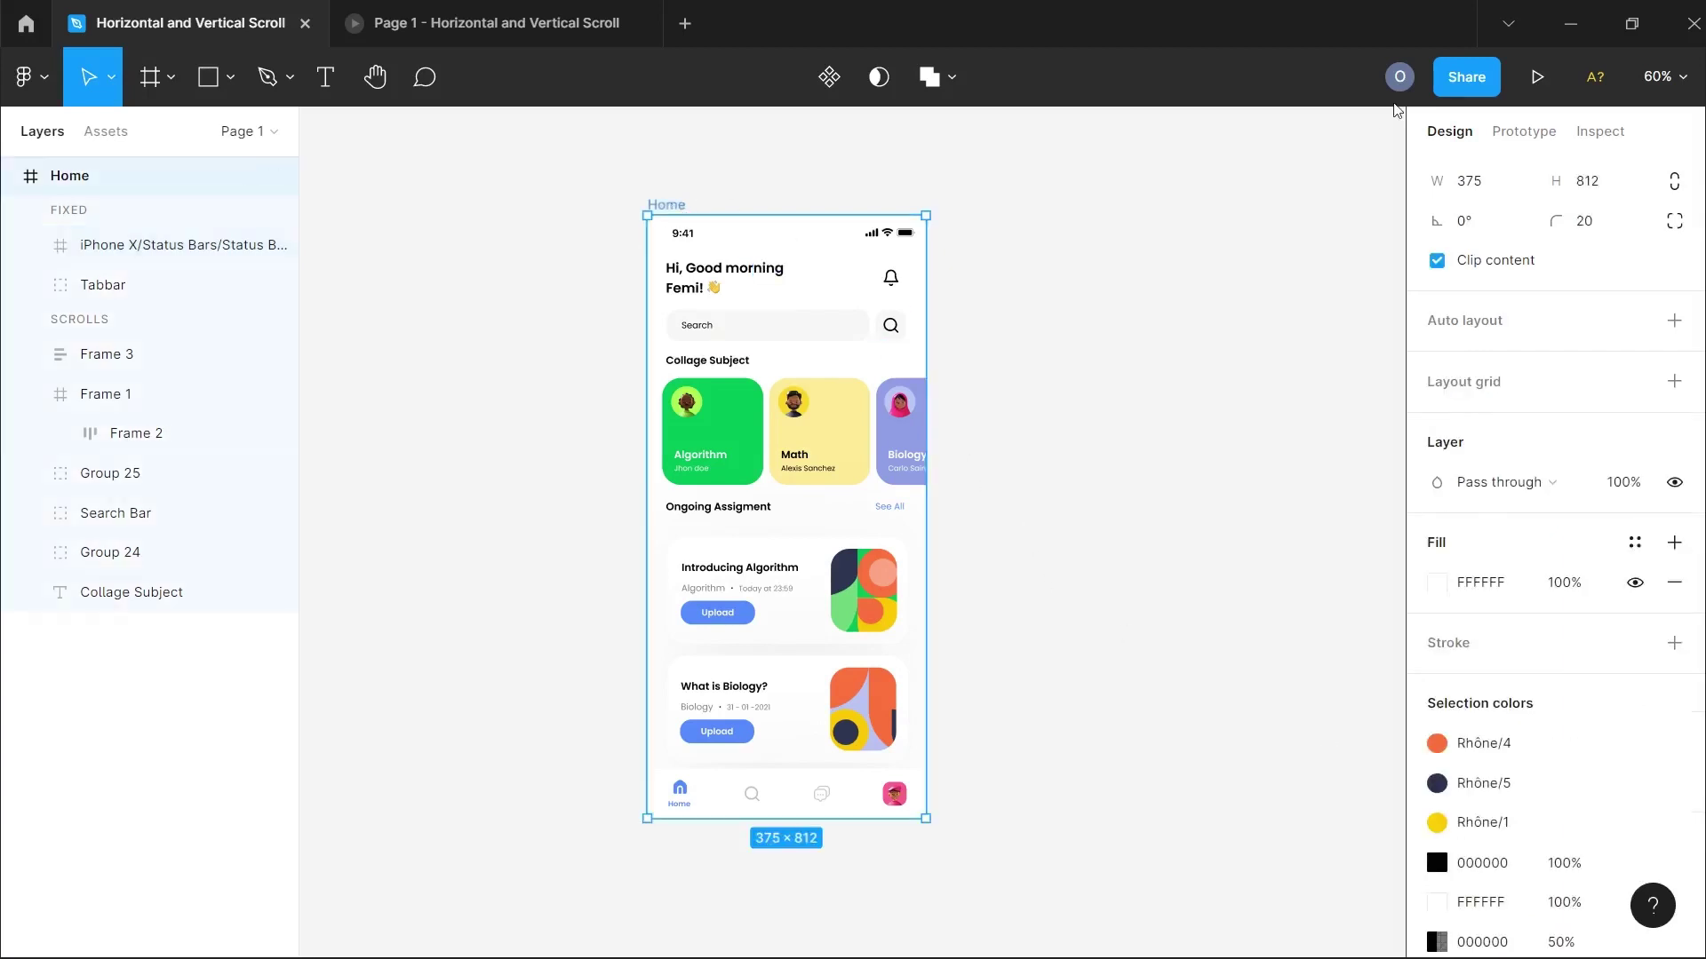
pyautogui.click(1536, 78)
pyautogui.moveTo(860, 480); pyautogui.dragTo(864, 155)
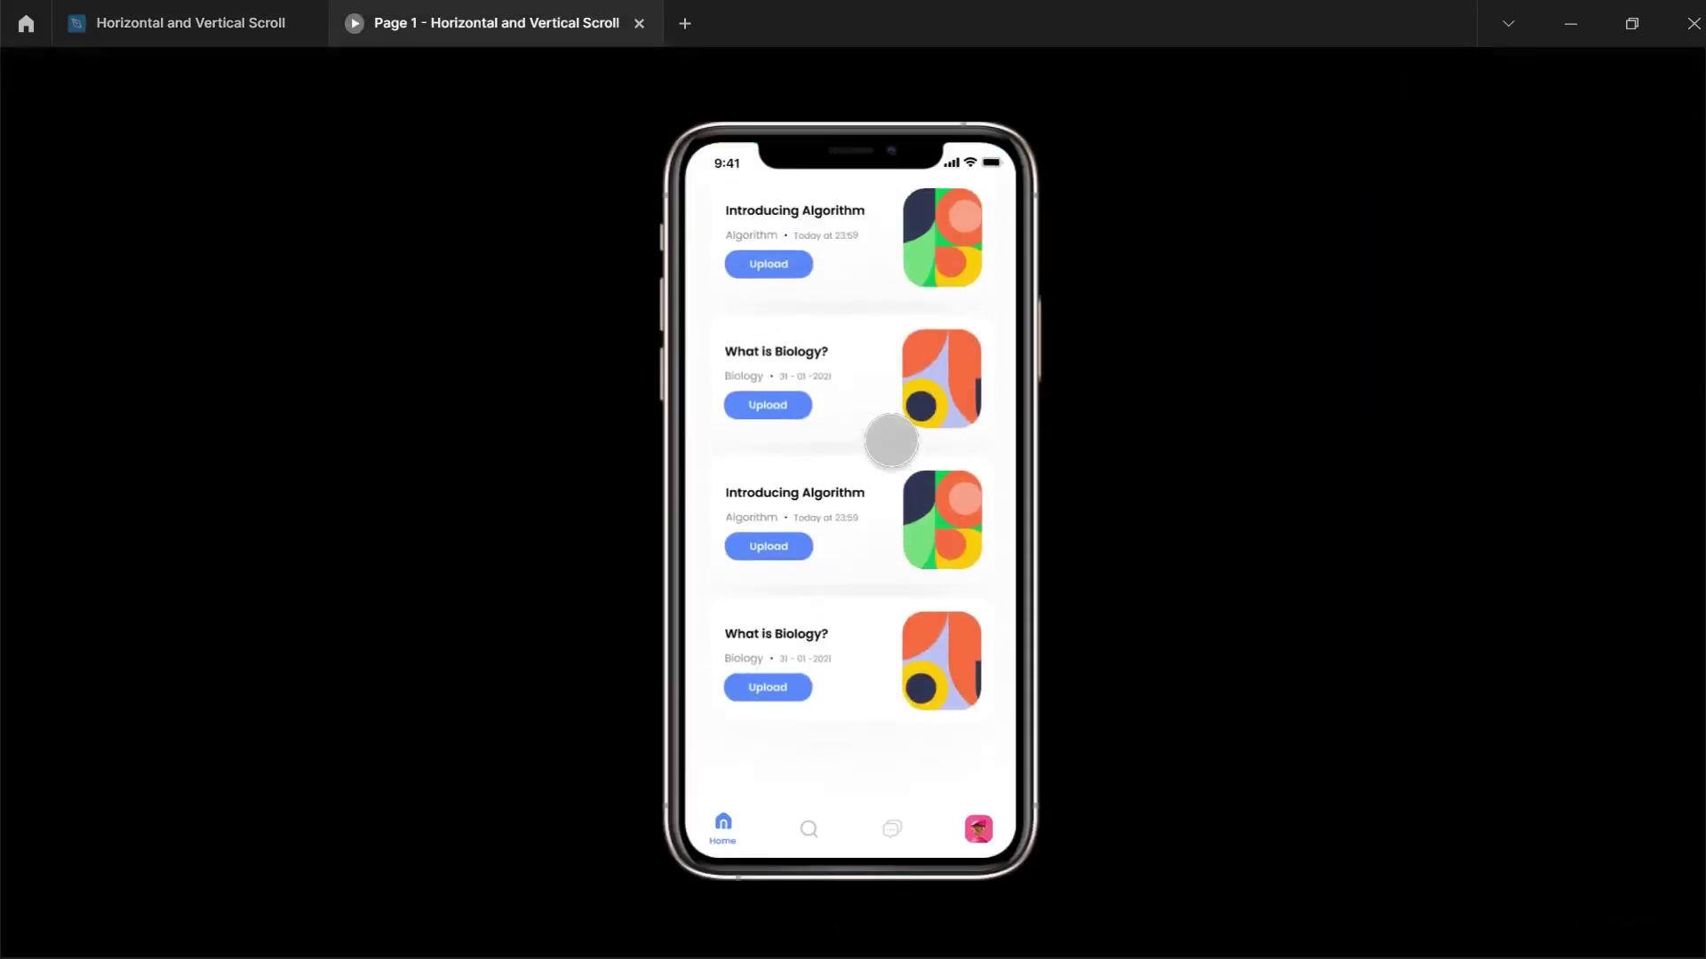
pyautogui.moveTo(888, 438); pyautogui.dragTo(941, 951)
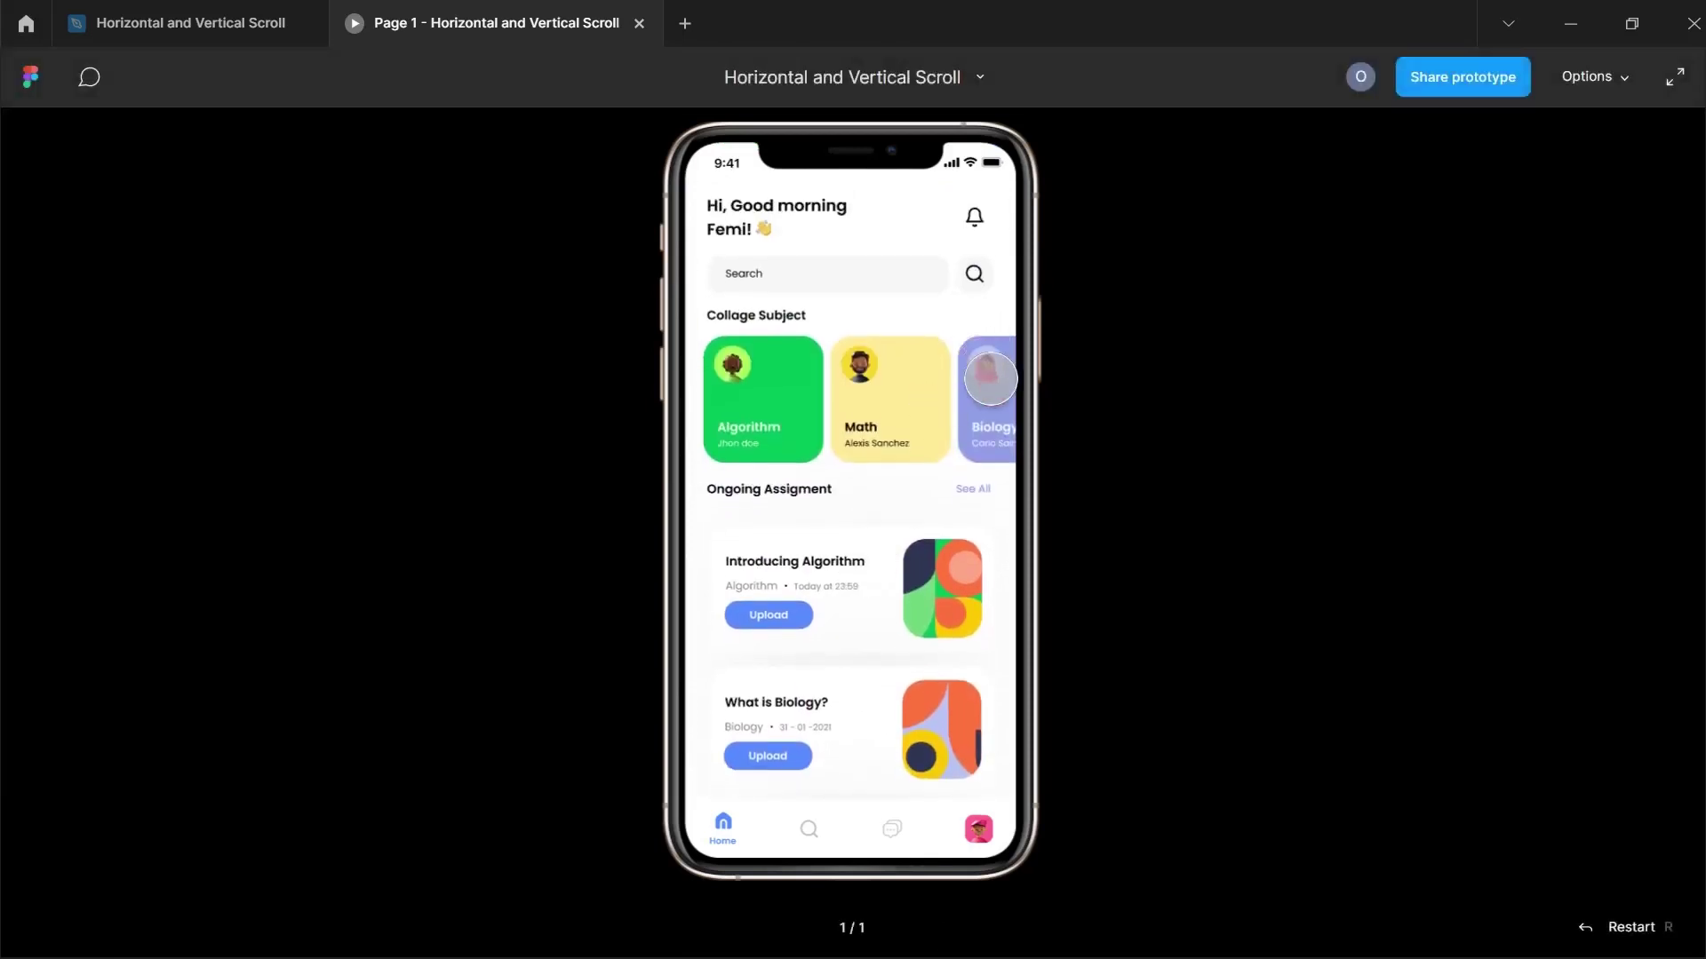
# - Swipe the subject cards sideways to Biology and back to Algorithm and Math
pyautogui.moveTo(987, 382); pyautogui.dragTo(518, 380)
pyautogui.moveTo(830, 413); pyautogui.dragTo(617, 411)
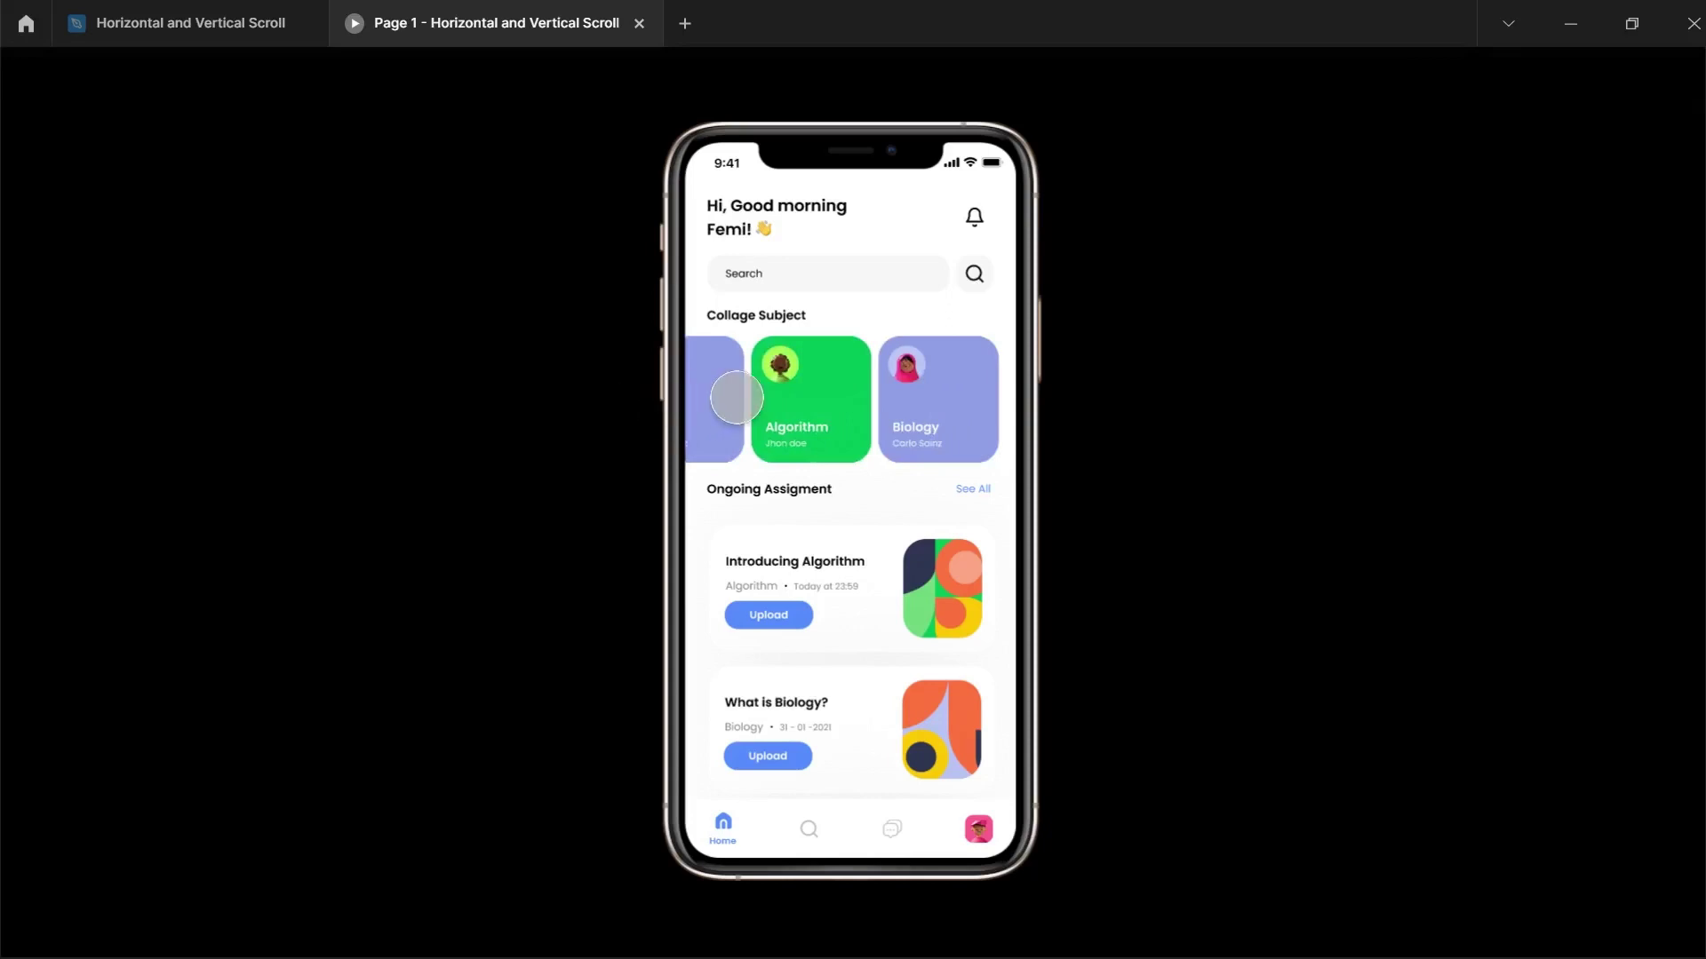
pyautogui.moveTo(731, 392); pyautogui.dragTo(1108, 388)
pyautogui.moveTo(871, 380); pyautogui.dragTo(408, 373)
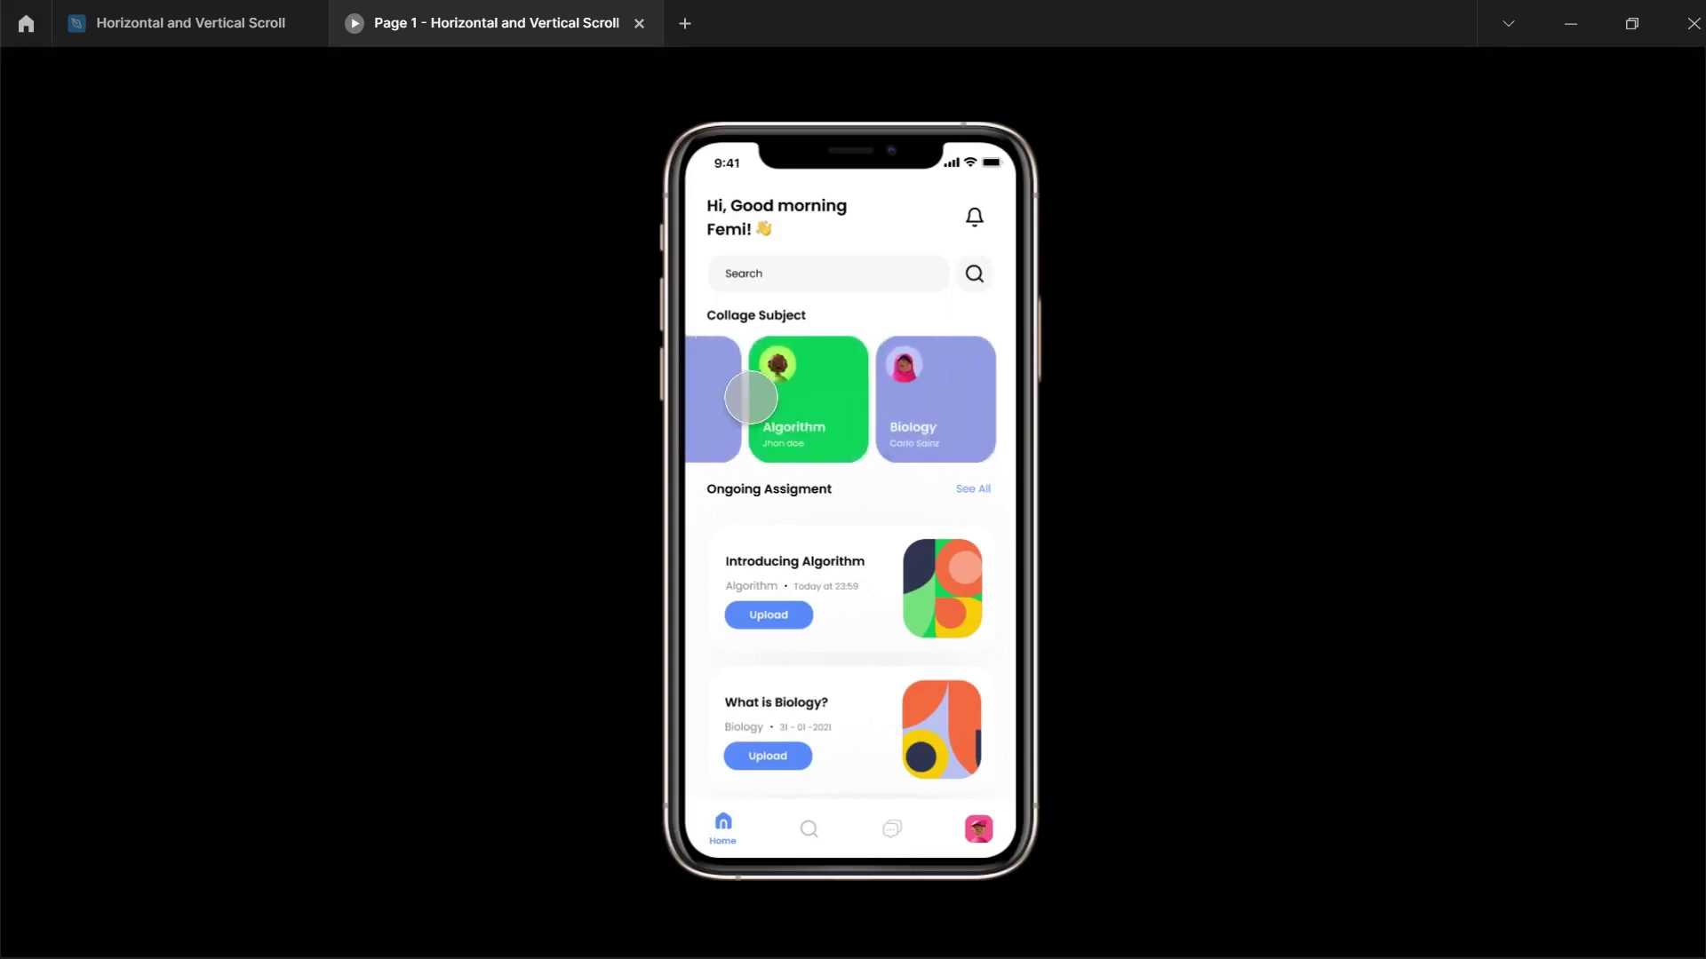
pyautogui.moveTo(750, 392); pyautogui.dragTo(1392, 399)
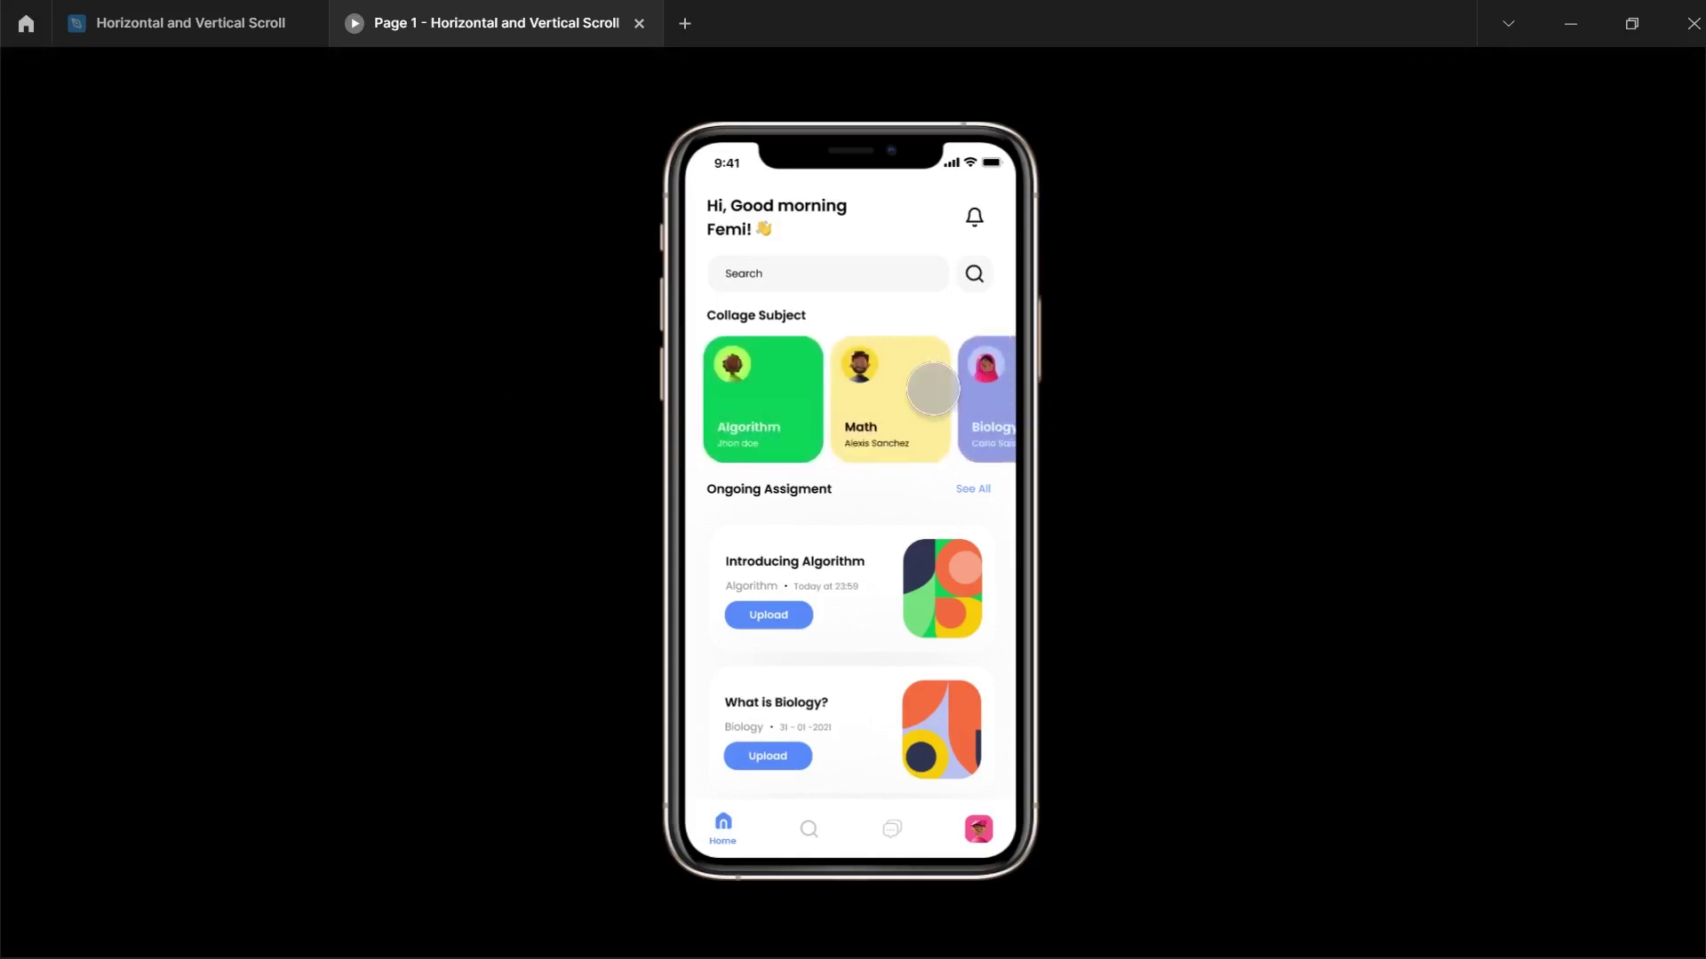